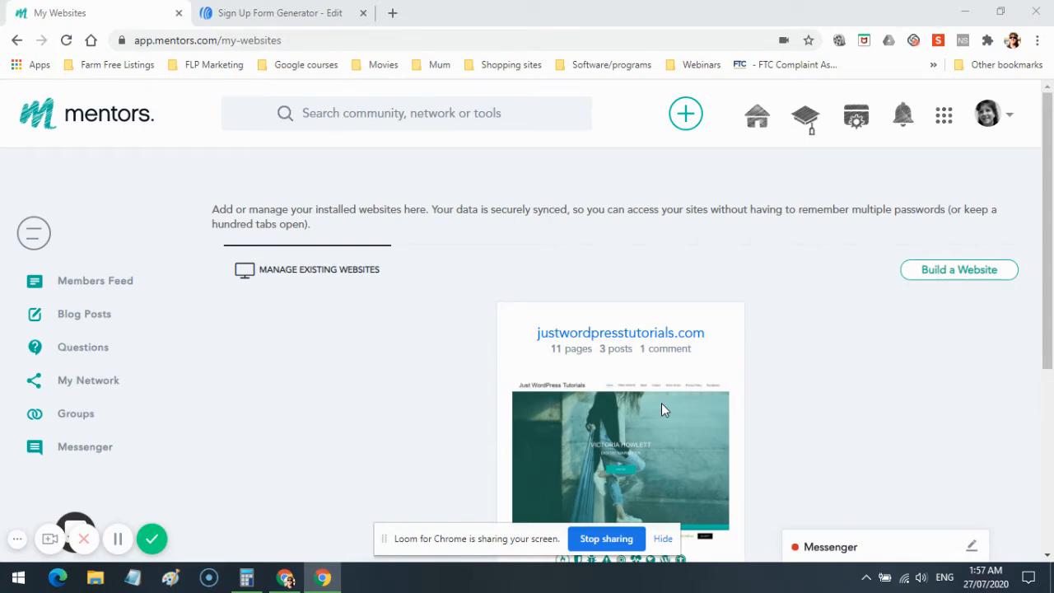
scroll(662, 409, down, 3)
scroll(661, 409, up, 3)
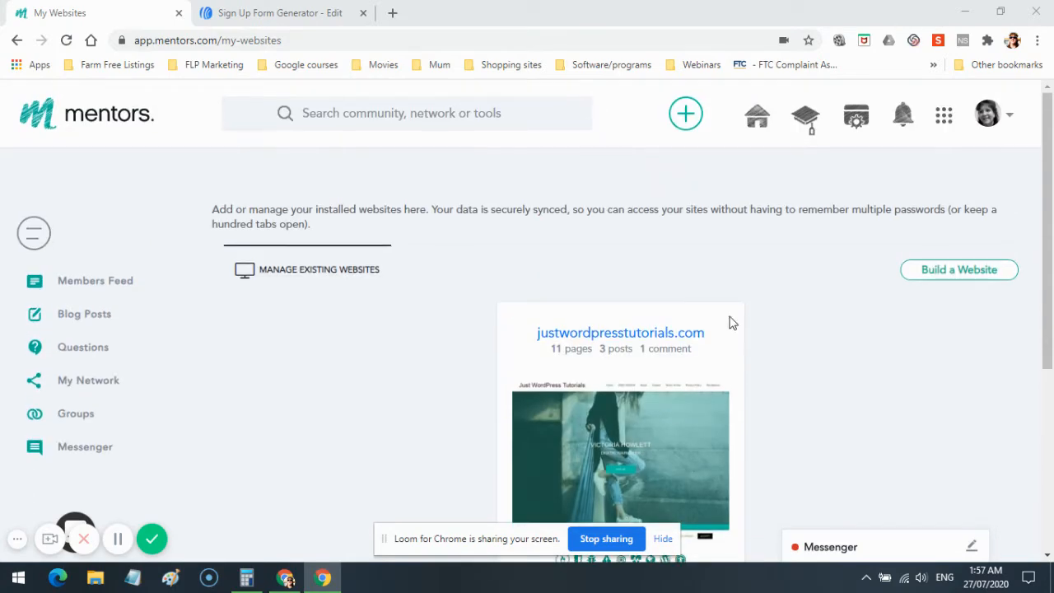
click(859, 119)
click(860, 120)
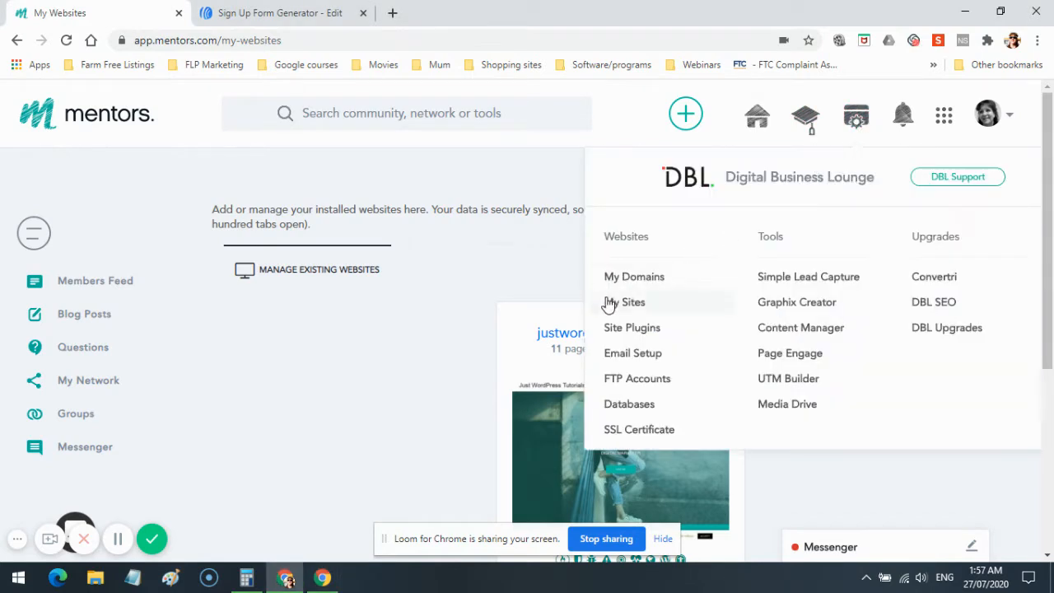
click(336, 330)
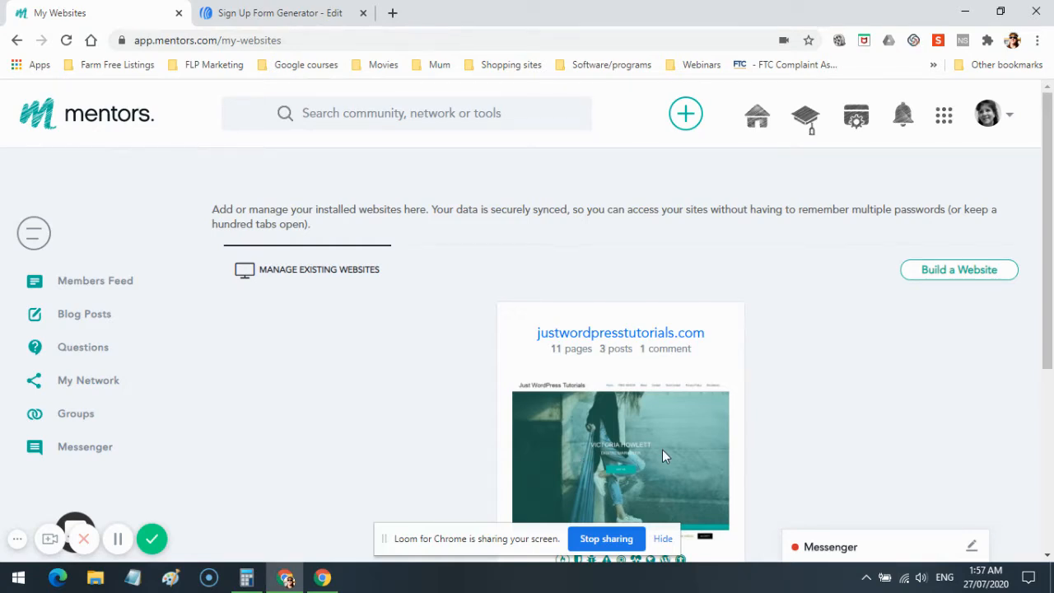
- Log in automatically to the WordPress admin of justwordpresstutorials.com from its site card
scroll(662, 455, down, 2)
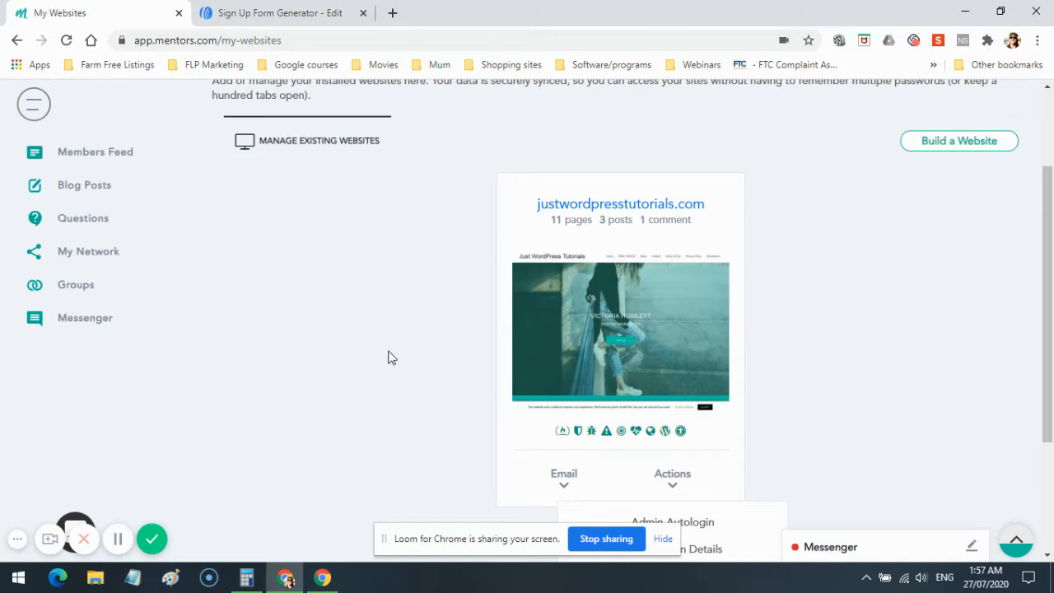
scroll(429, 330, up, 2)
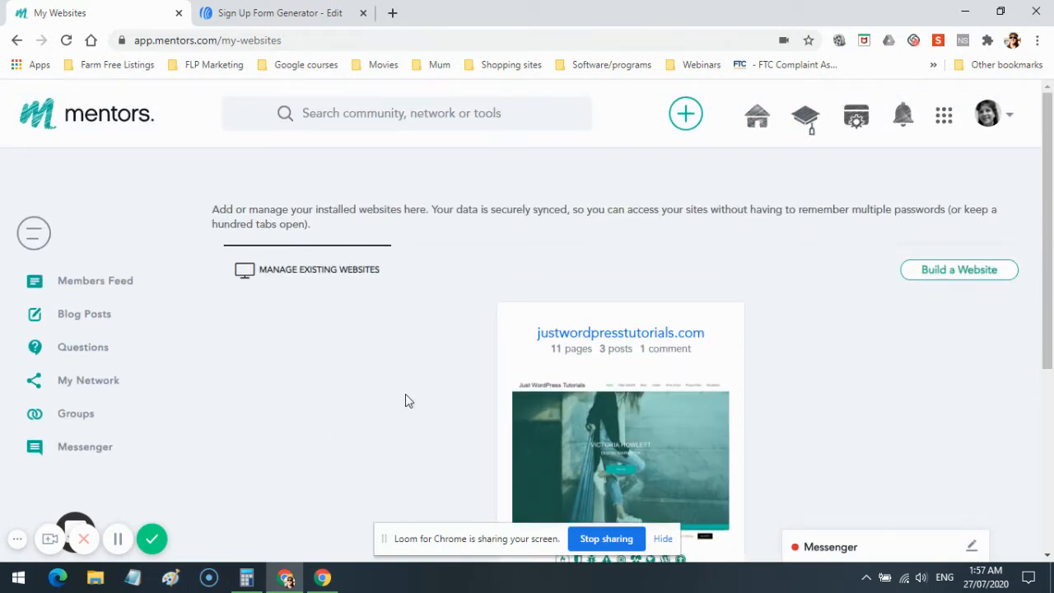
scroll(406, 400, down, 2)
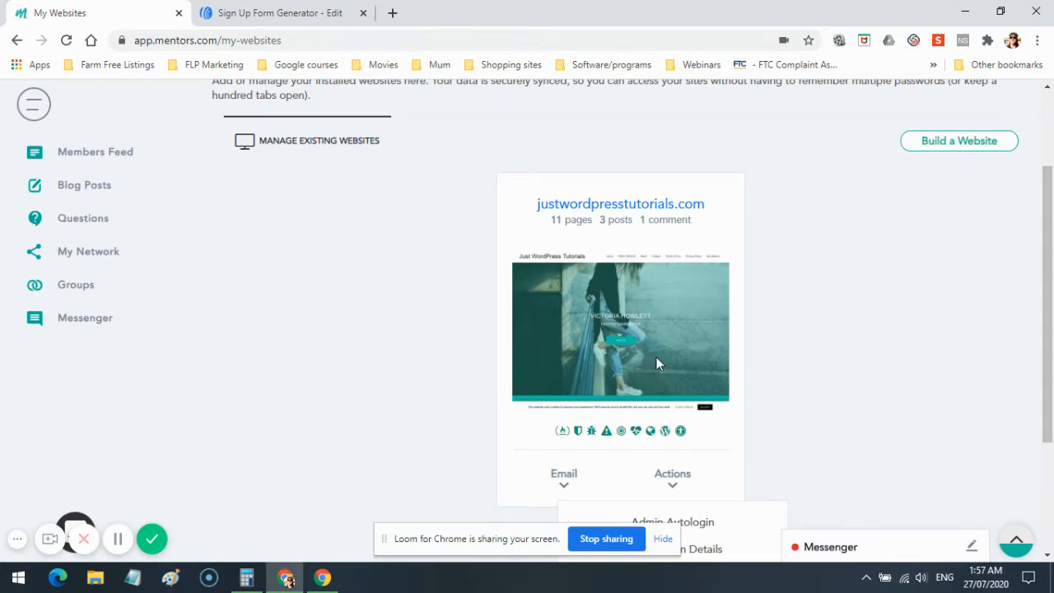
scroll(676, 350, down, 3)
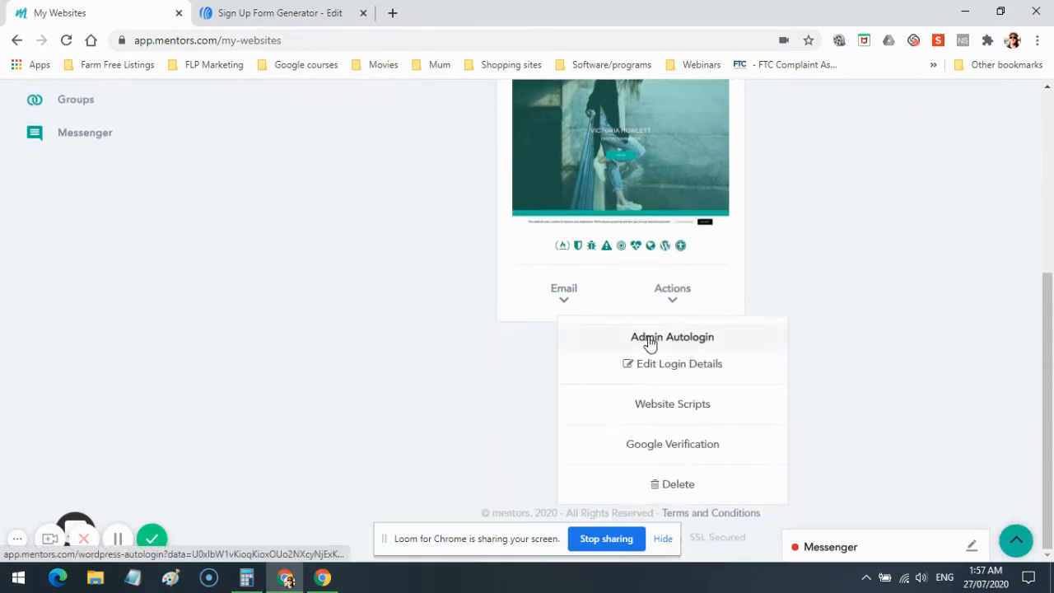
click(650, 343)
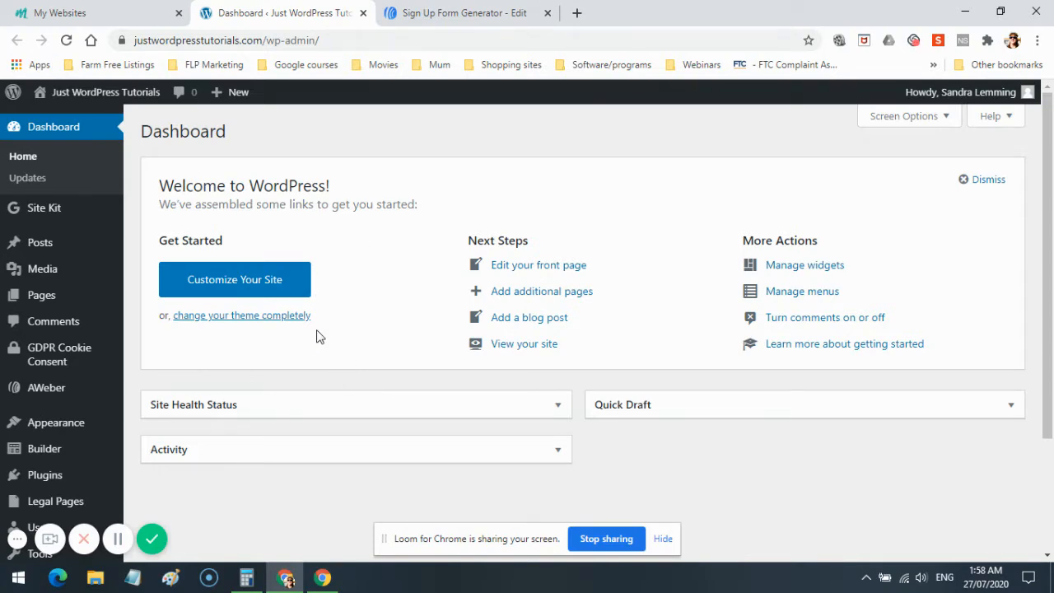
- Open the live Just WordPress Tutorials site in a new browser tab and switch to it
mouse_move(99, 100)
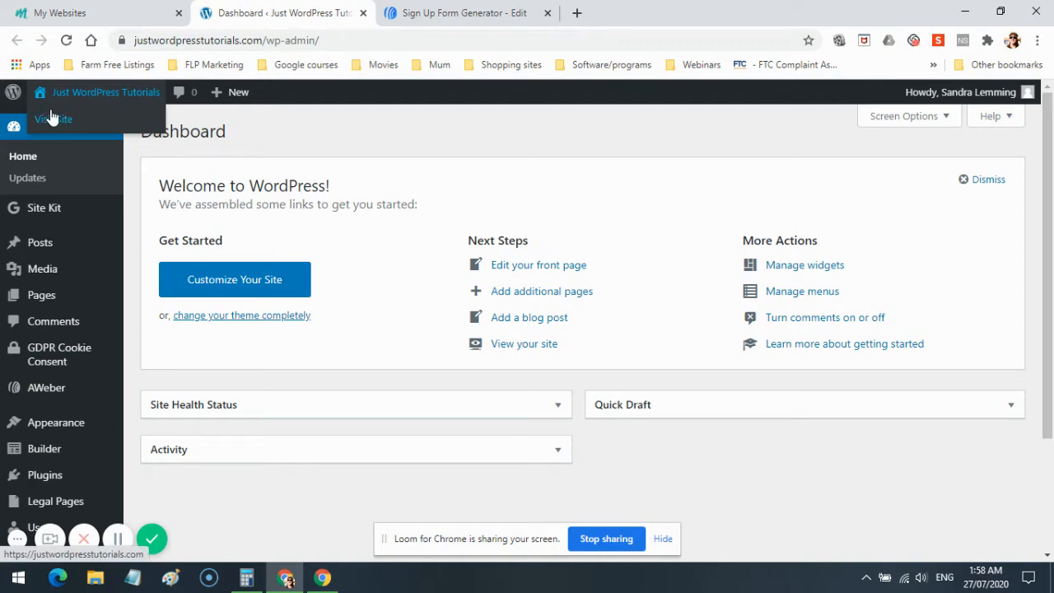
right_click(64, 122)
click(115, 130)
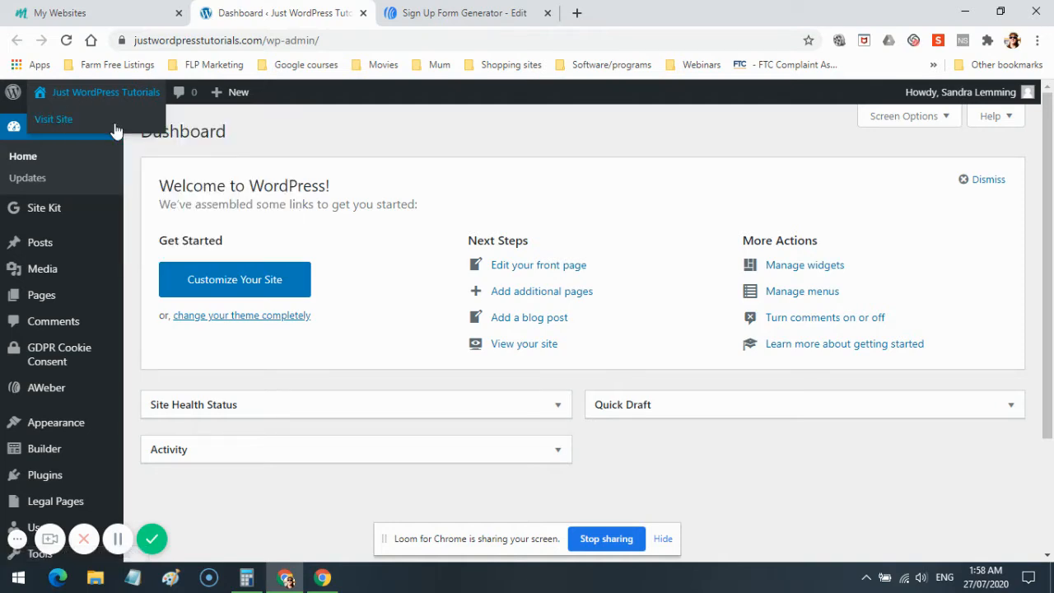
click(455, 10)
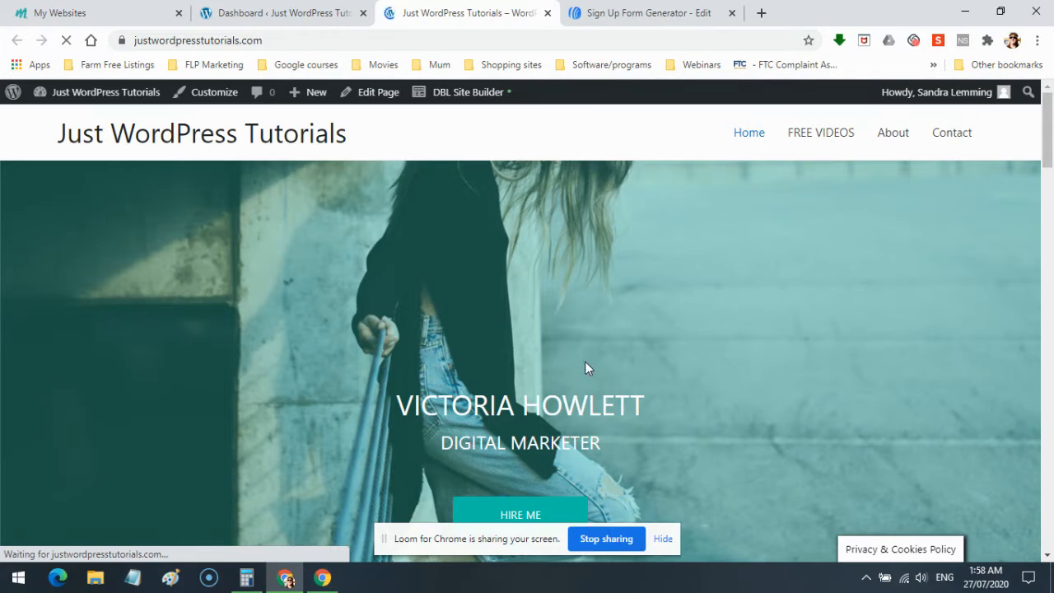
- Look through the home page's sections down to the footer and check the links in its header navigation
scroll(585, 363, down, 15)
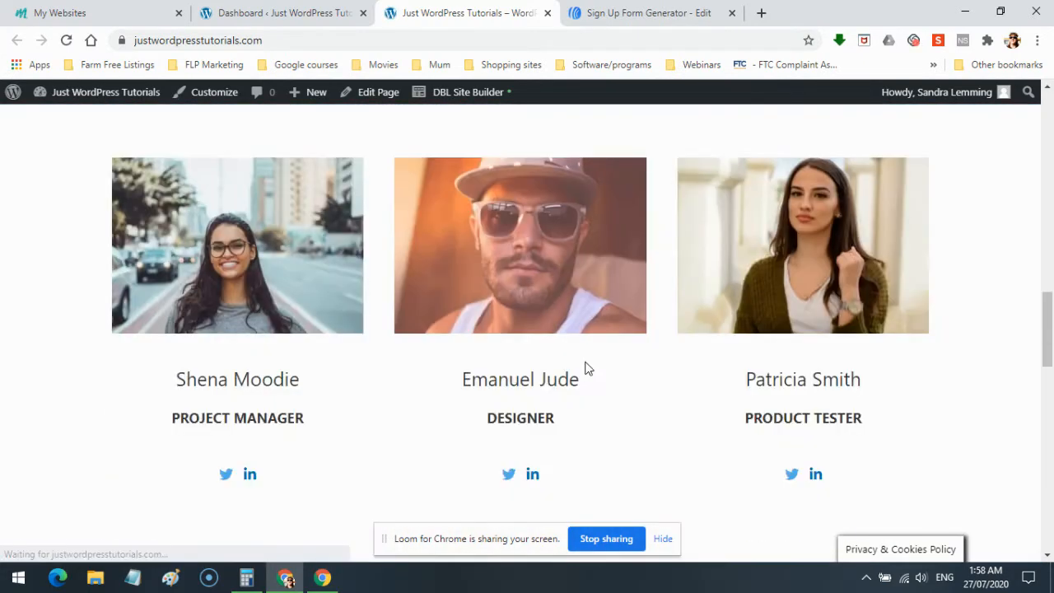
scroll(586, 366, down, 12)
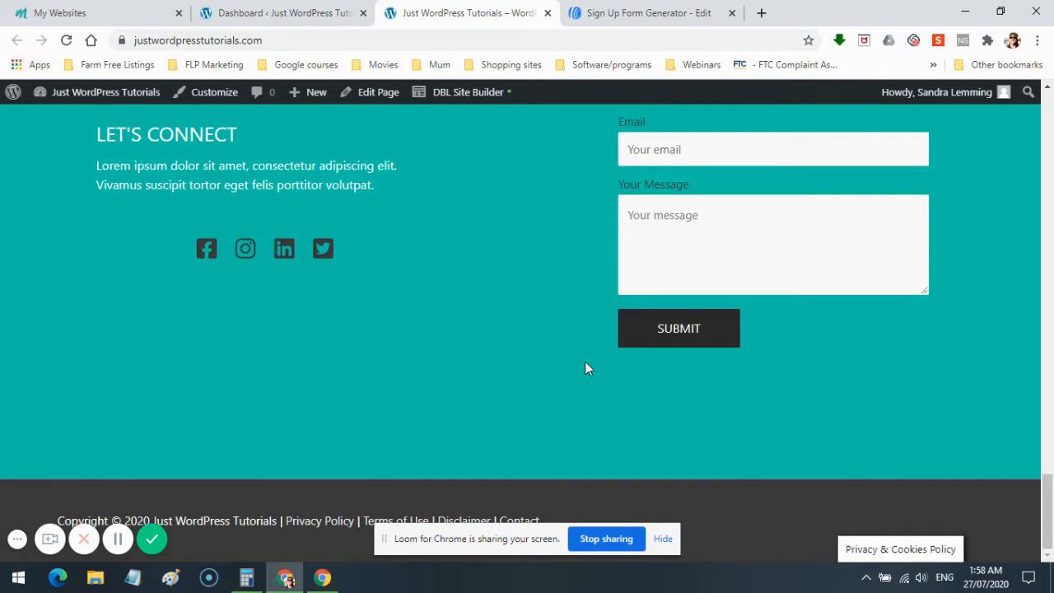
scroll(585, 368, up, 20)
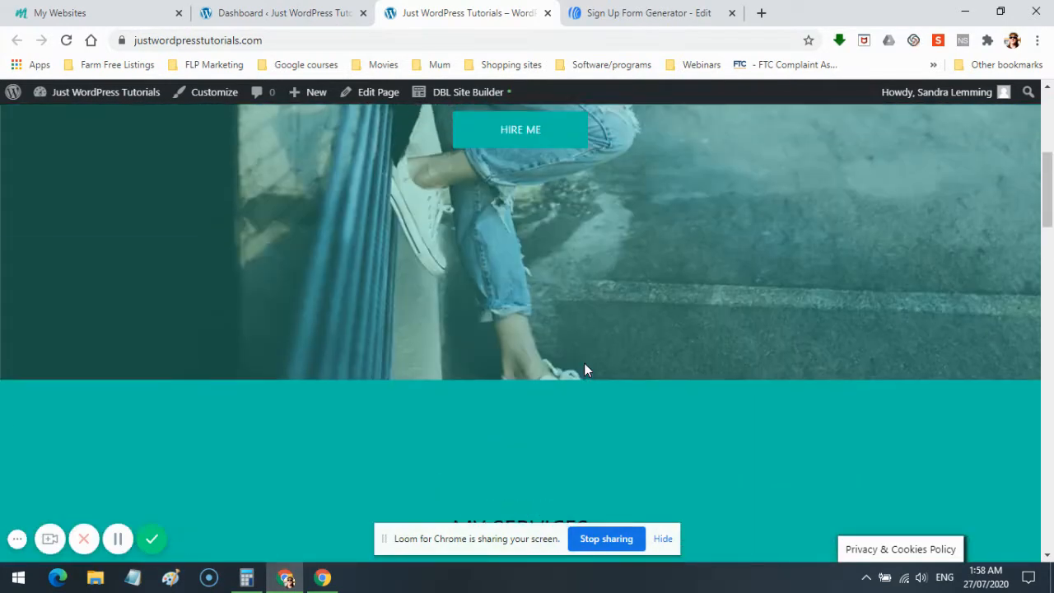
scroll(585, 370, up, 5)
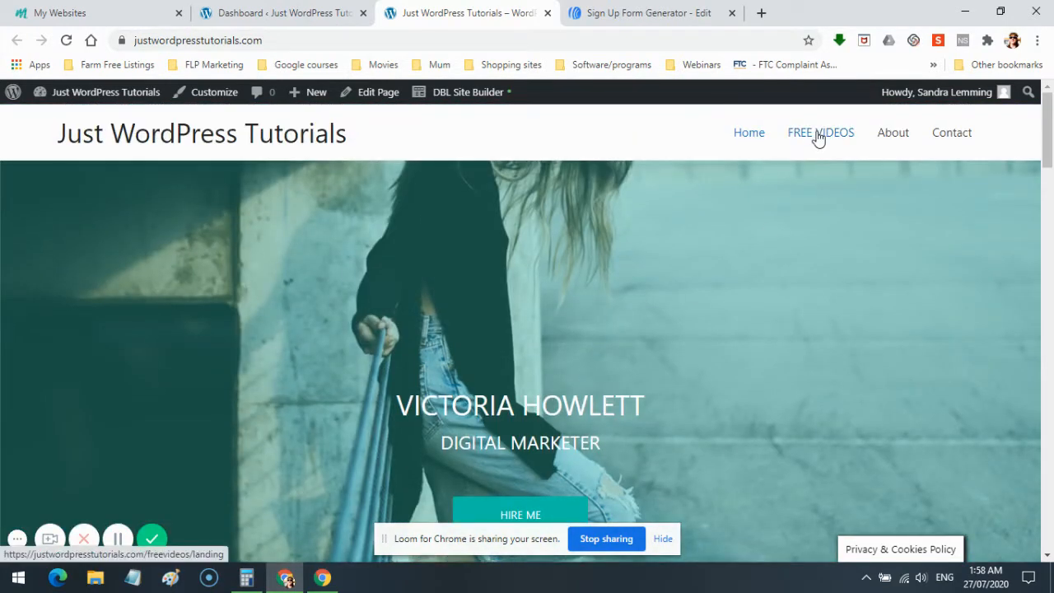
scroll(716, 331, down, 5)
scroll(716, 331, up, 5)
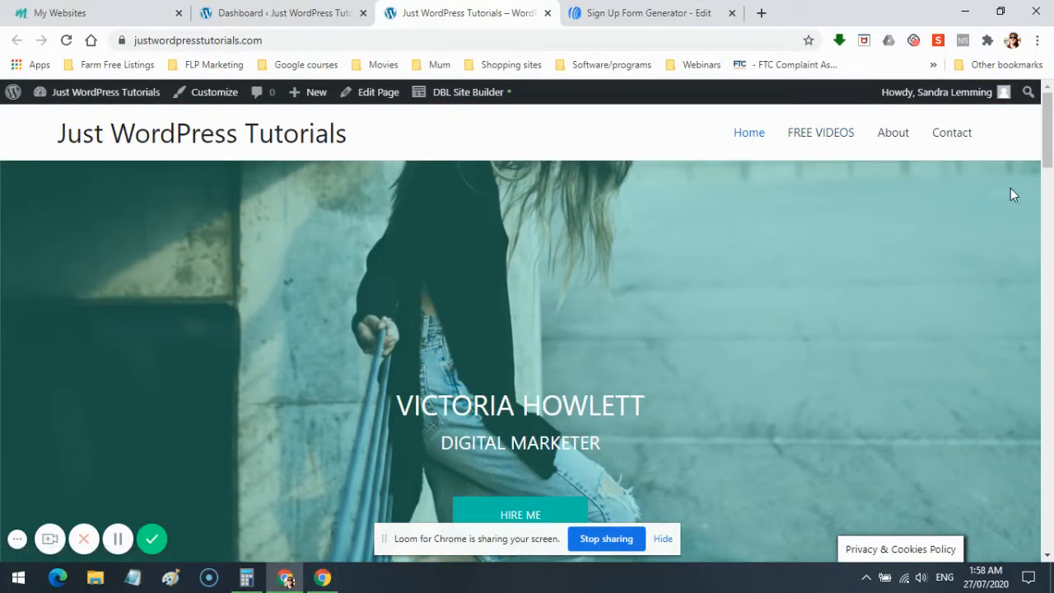
- Examine the site's Contact page, including its message form and footer links, and return to the home page
click(944, 136)
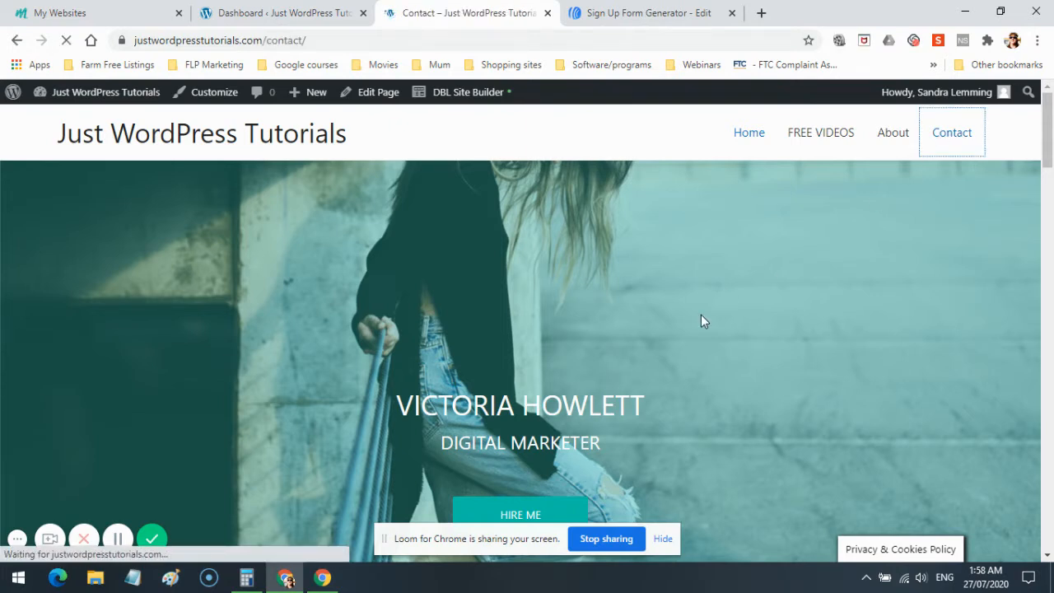
scroll(658, 332, down, 2)
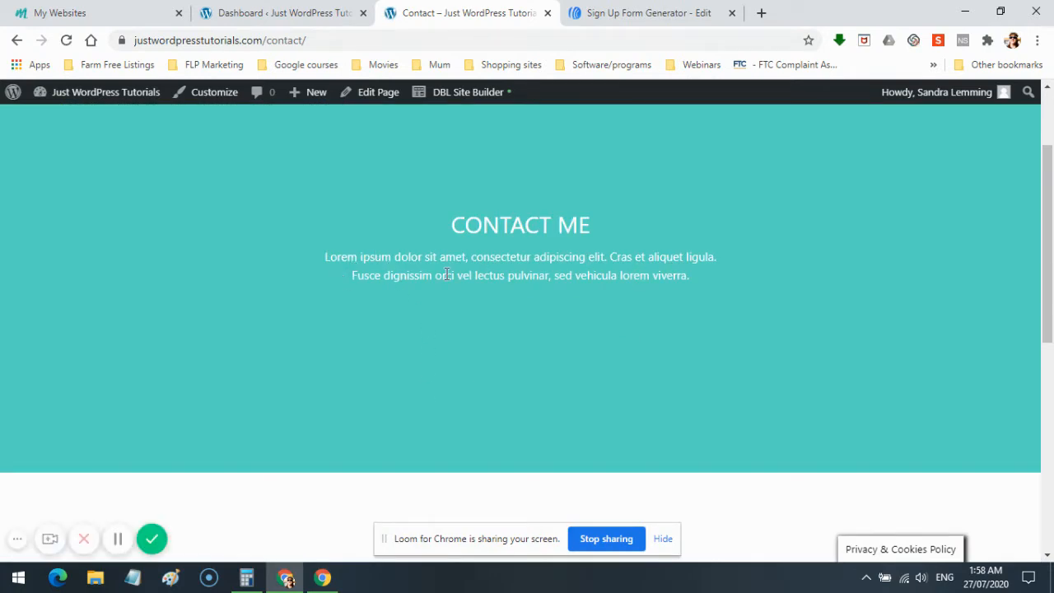
scroll(668, 262, down, 6)
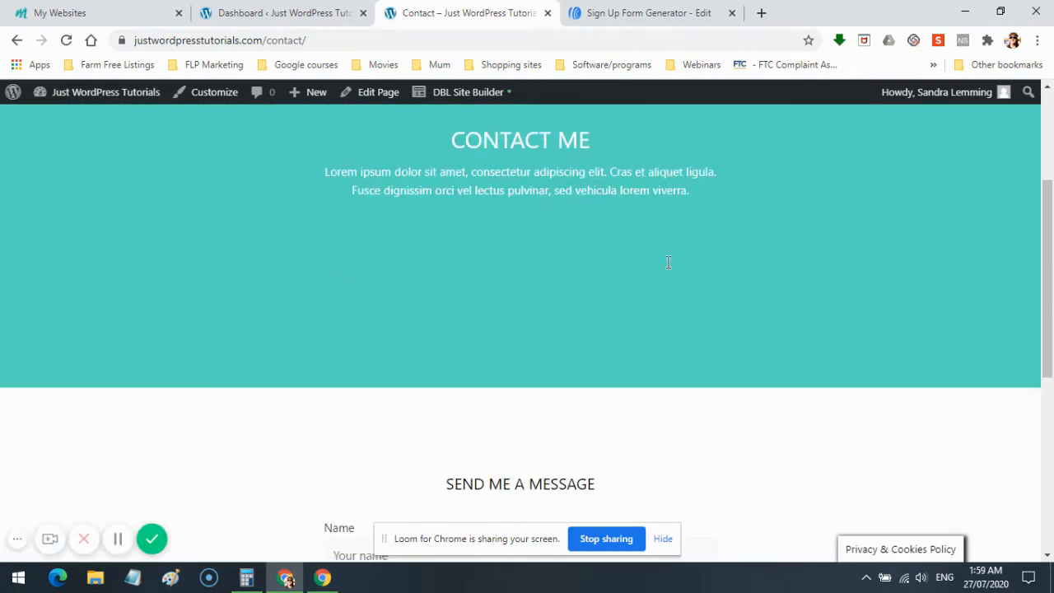
scroll(669, 262, up, 5)
scroll(798, 184, up, 2)
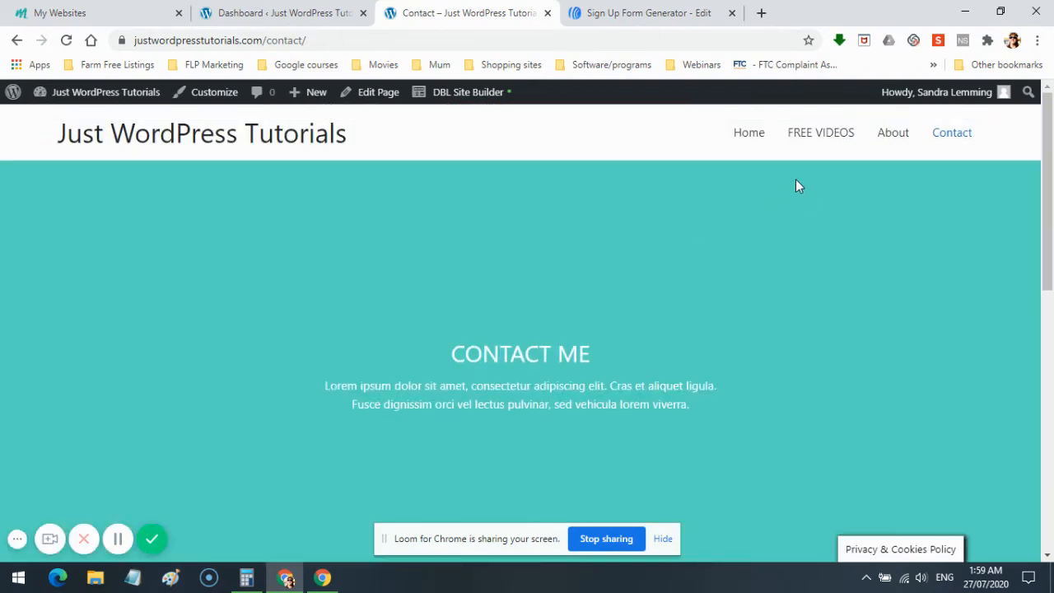
scroll(805, 273, down, 7)
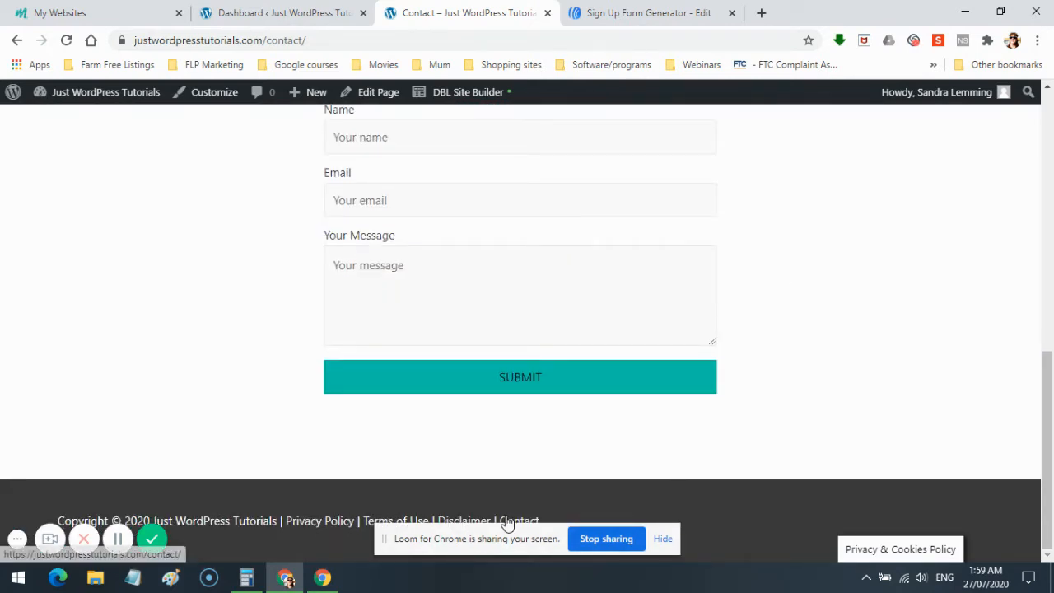
scroll(206, 475, up, 8)
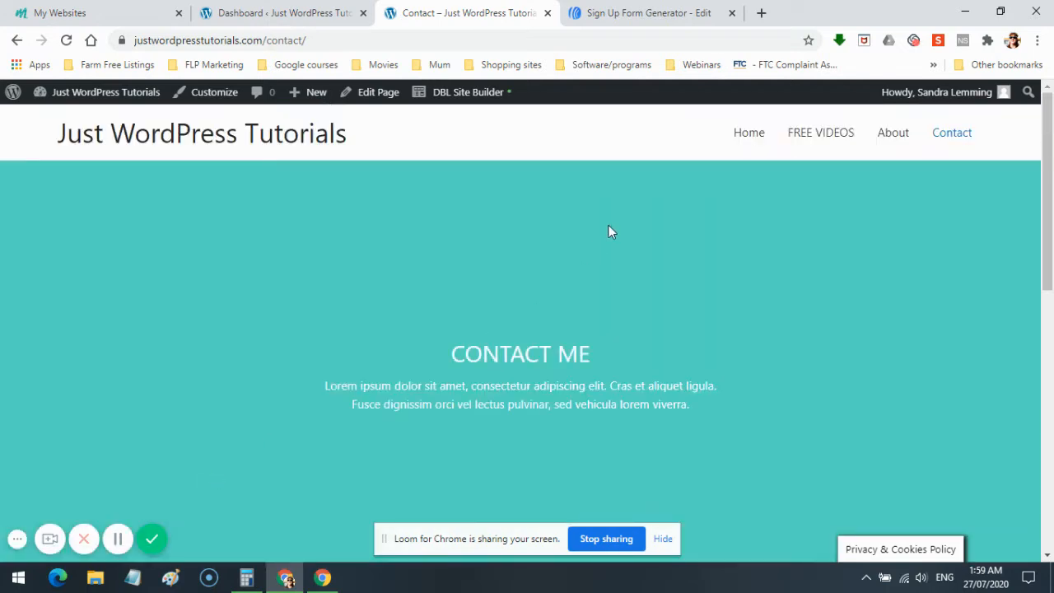
click(747, 140)
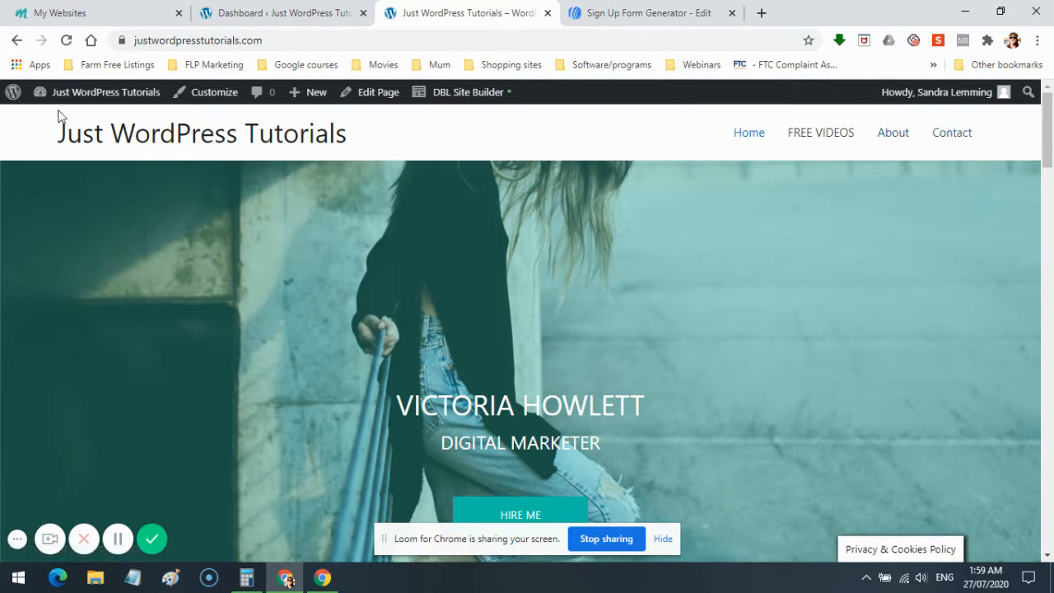
- Open the site's menu editor and load Main Menu (Primary Menu) for editing
mouse_move(71, 91)
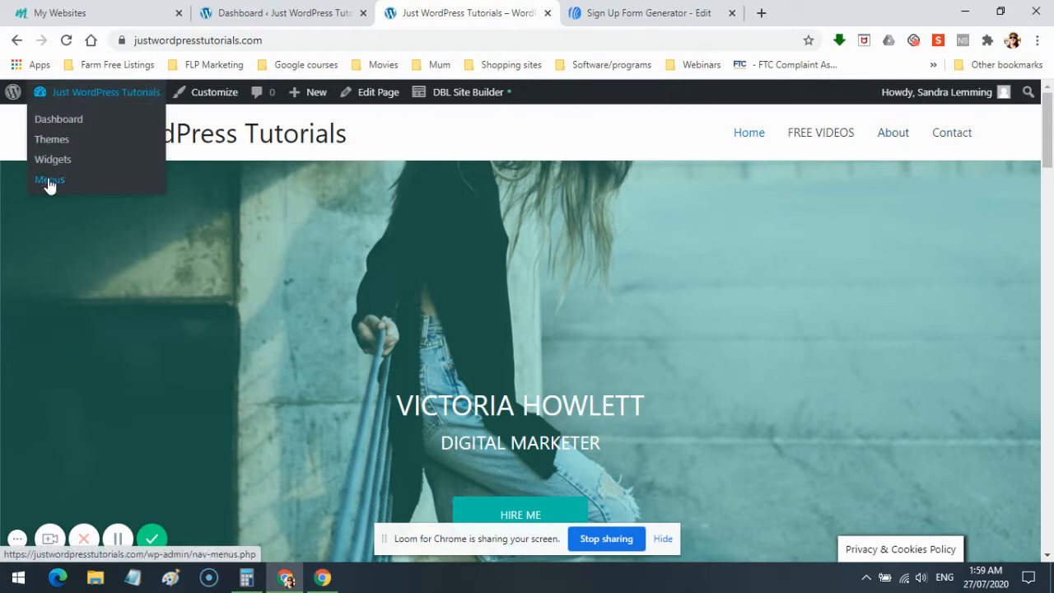
click(48, 179)
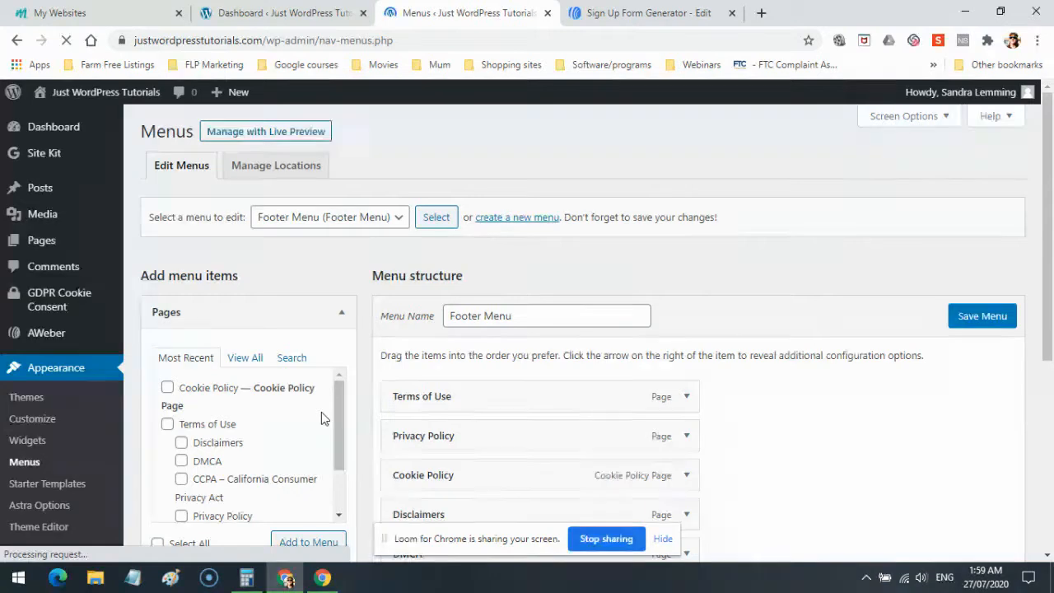
click(392, 218)
click(309, 253)
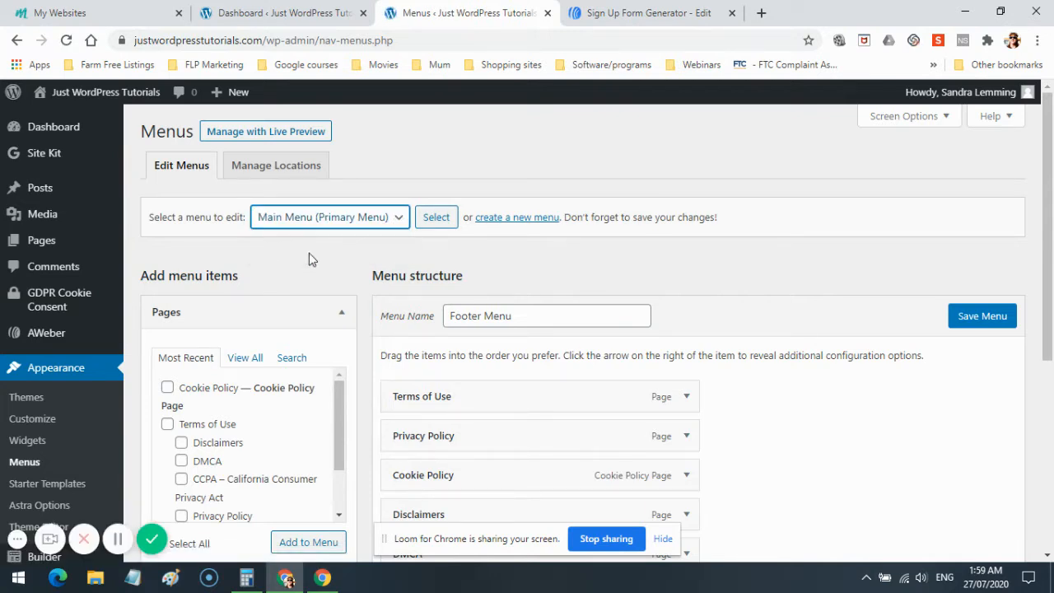
click(437, 217)
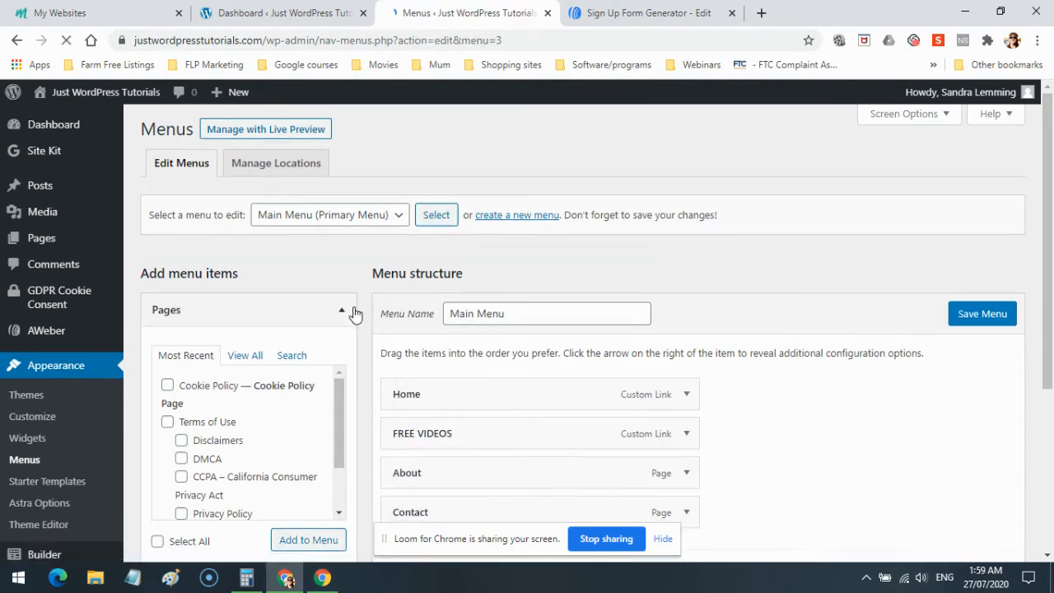
- Find the Posts page in the full list of pages and add it to the Main Menu
scroll(346, 309, down, 2)
drag(341, 306, 335, 352)
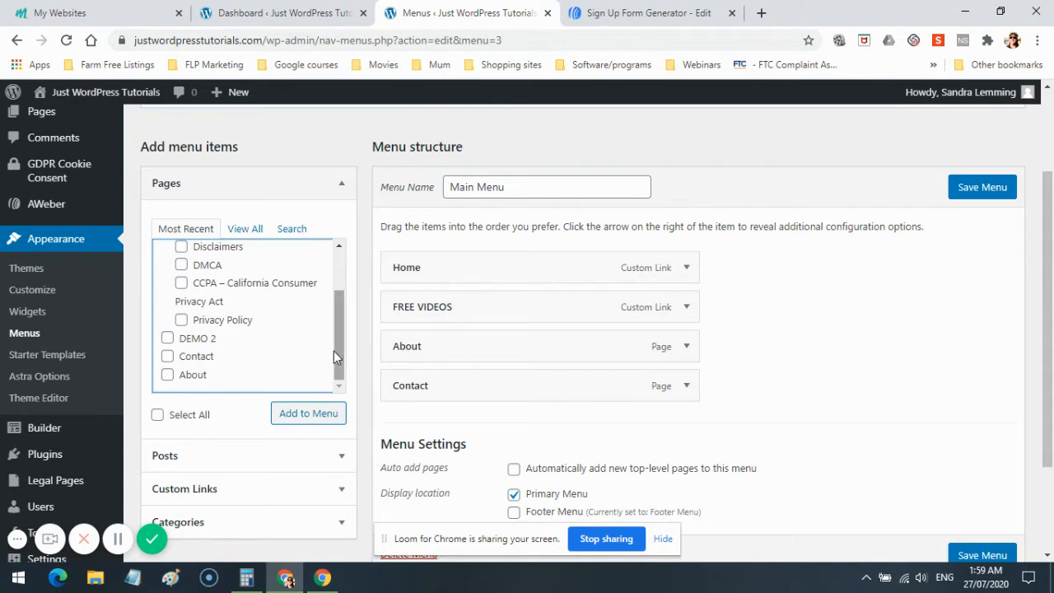
drag(341, 355, 341, 309)
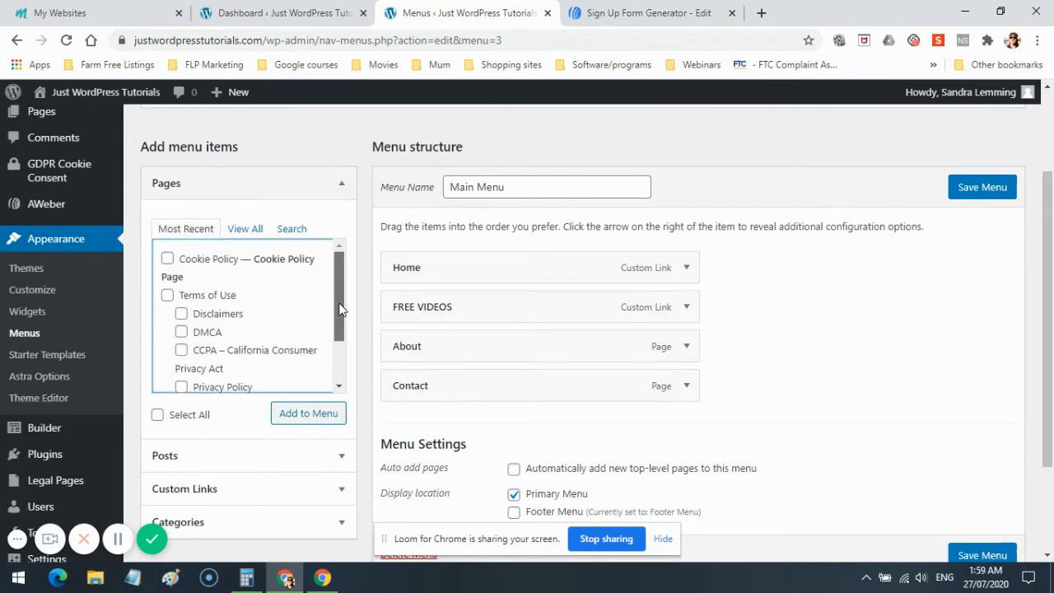
click(245, 231)
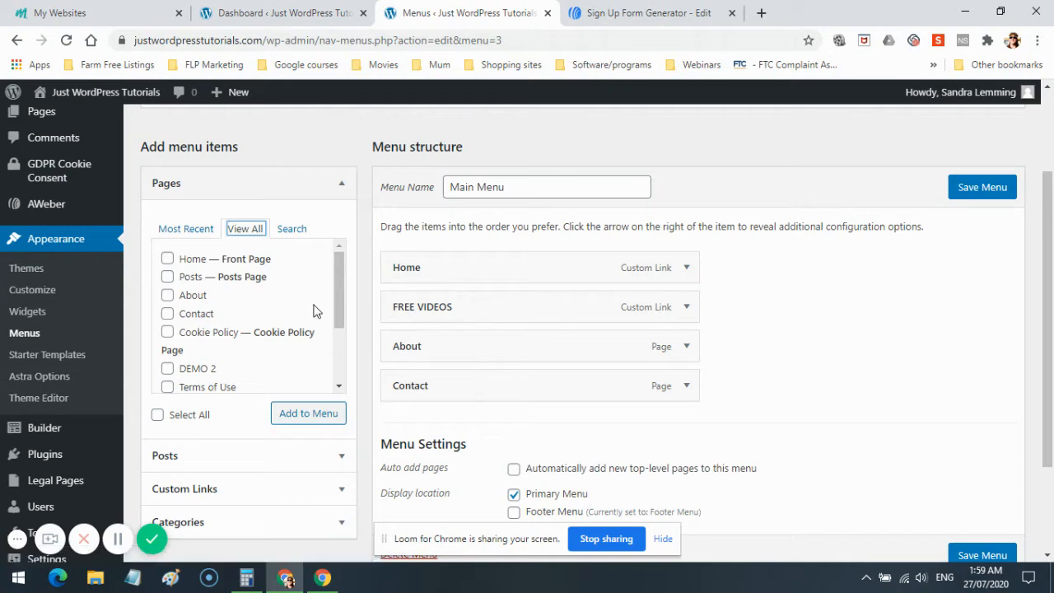
click(167, 278)
click(321, 419)
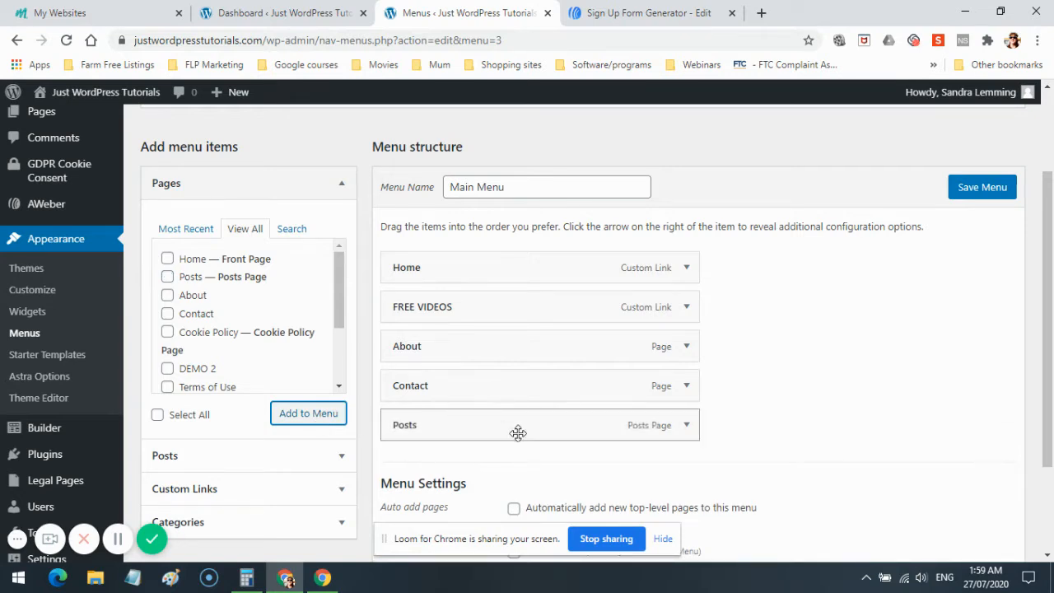
- Move the Posts item between About and Contact in the menu structure and save the menu
drag(505, 425, 500, 389)
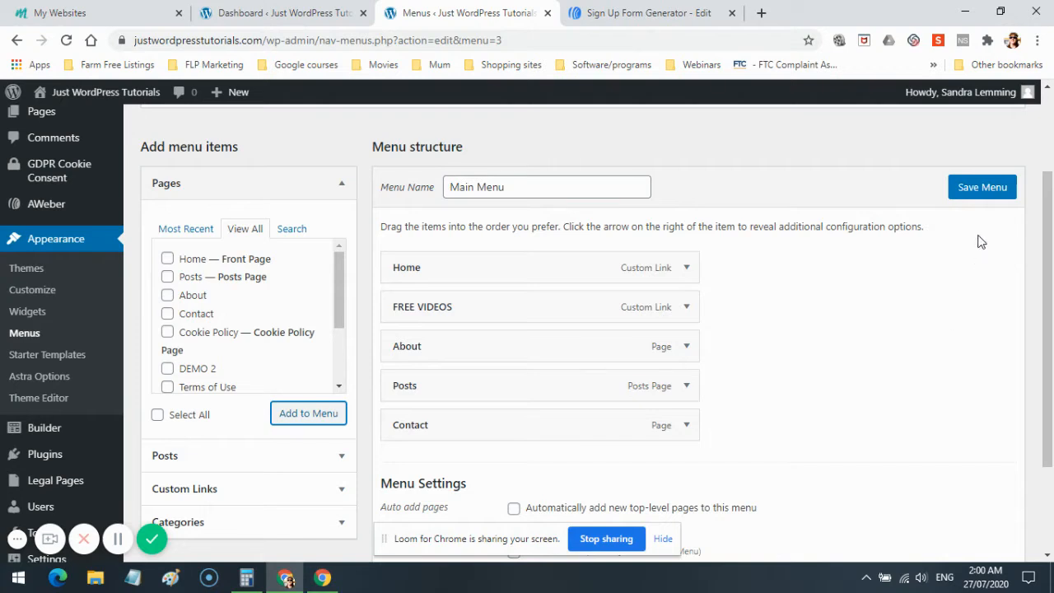
scroll(888, 336, down, 2)
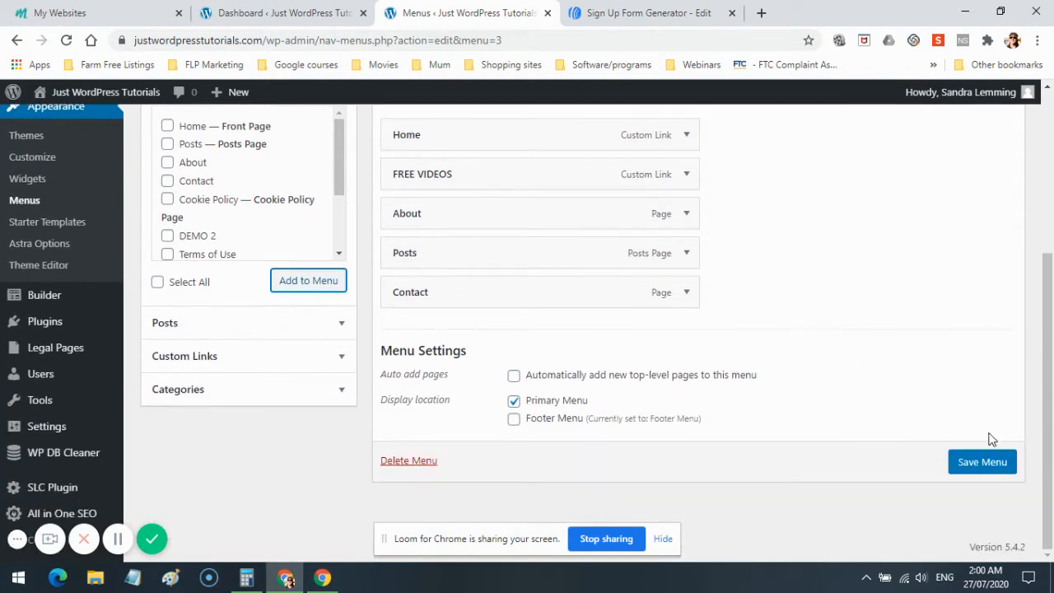
click(978, 461)
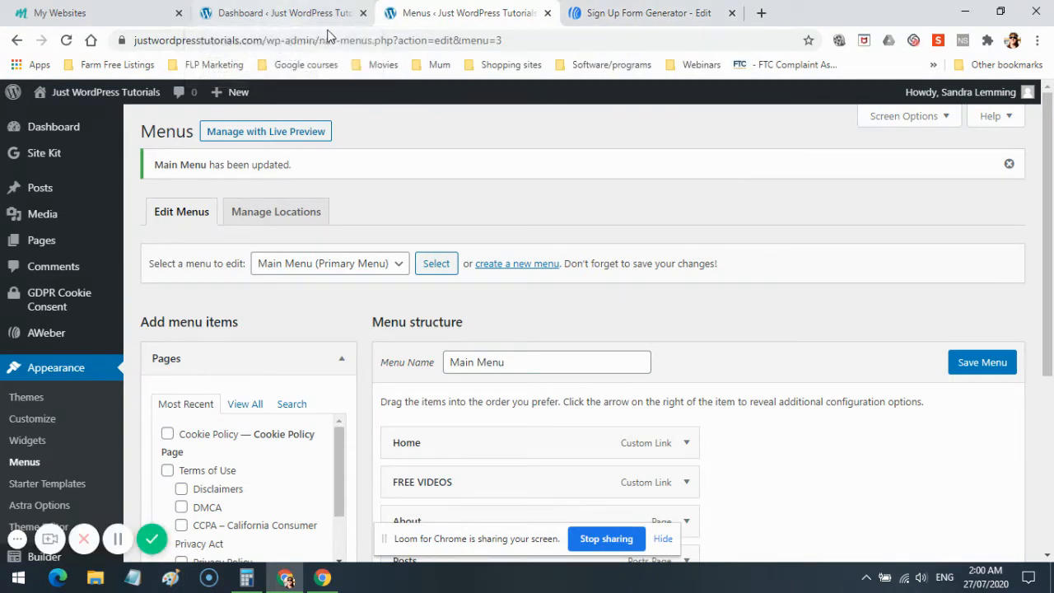
- Visit the live site, examine the blog entries and sidebar on its Posts page, and return to the home page
mouse_move(77, 98)
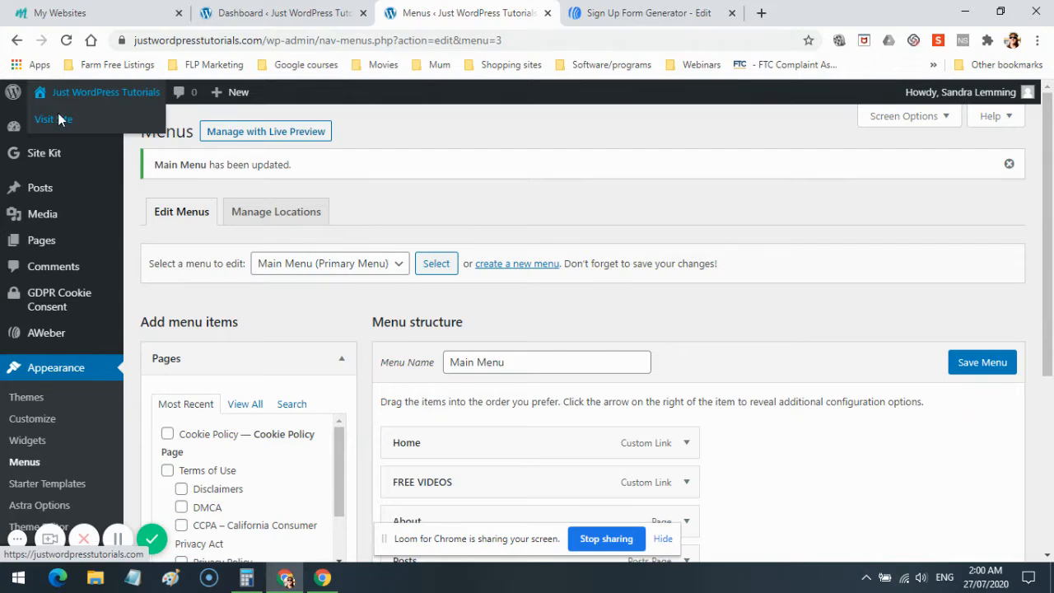
click(58, 119)
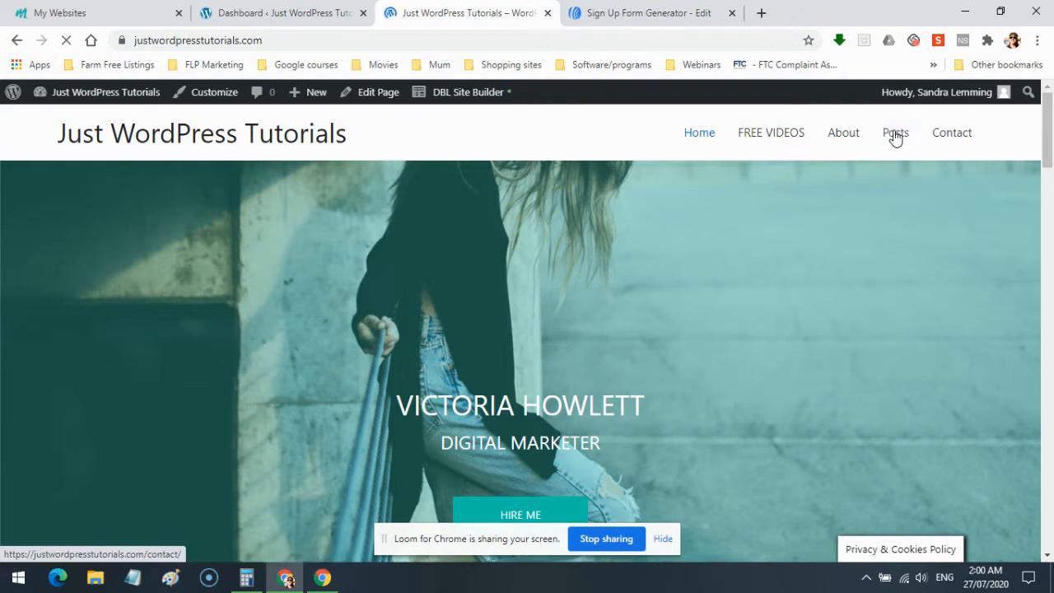
click(896, 134)
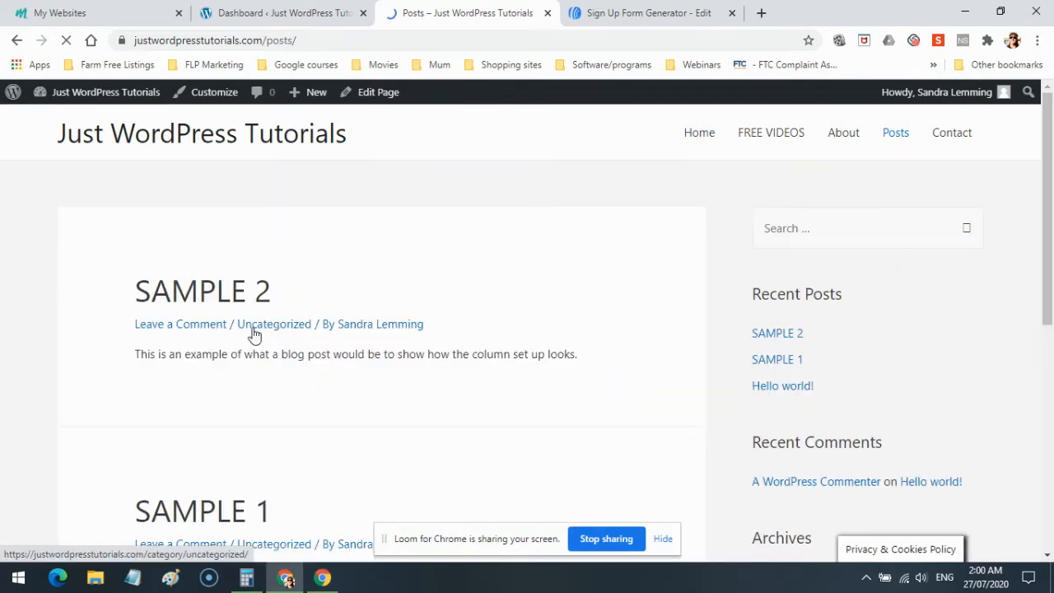
scroll(255, 334, down, 5)
scroll(247, 369, up, 3)
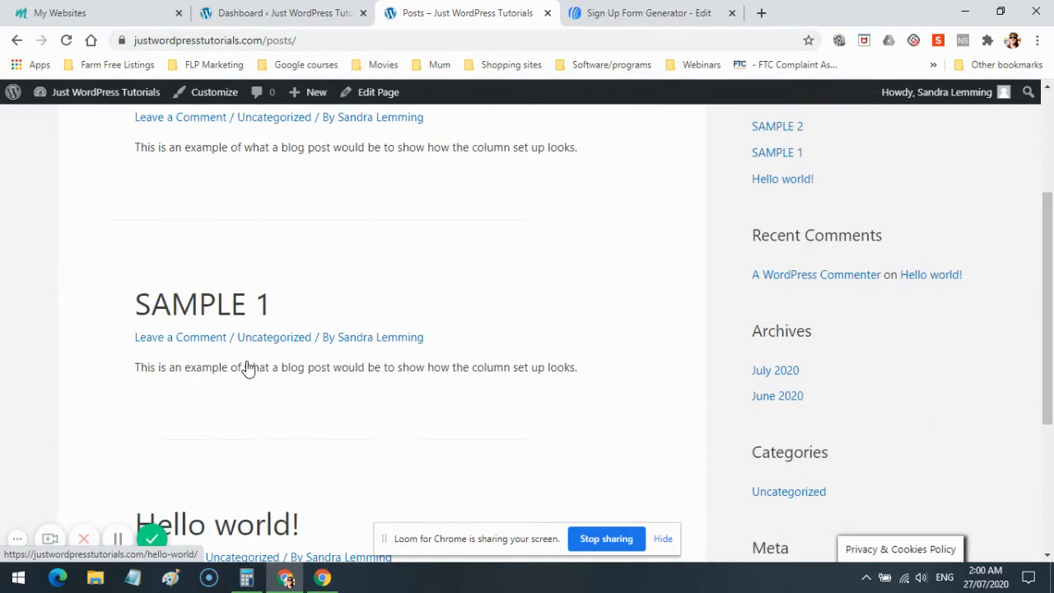
scroll(191, 317, up, 3)
scroll(194, 303, down, 5)
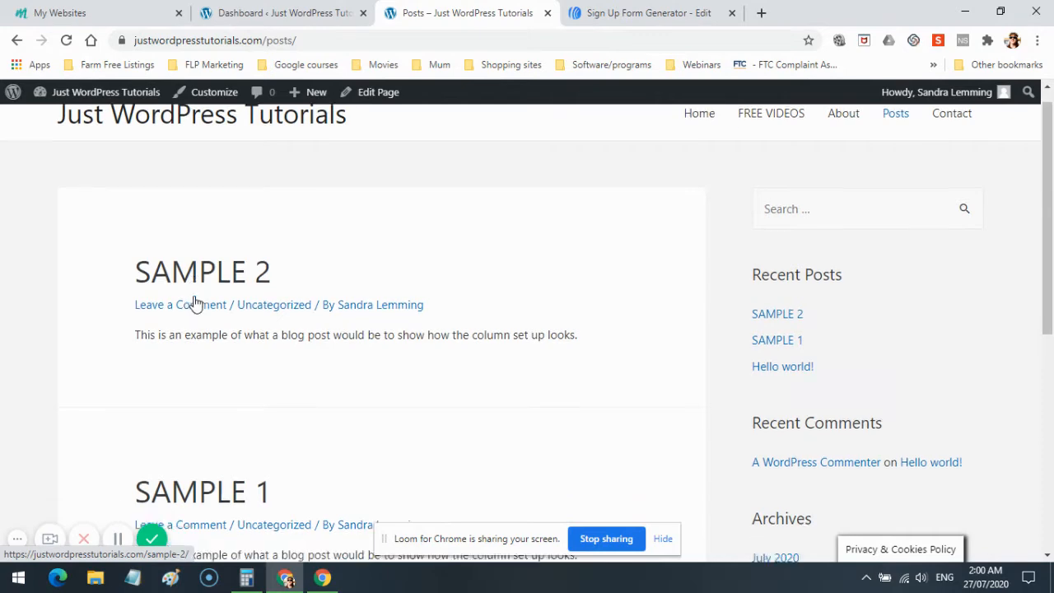
scroll(231, 386, up, 5)
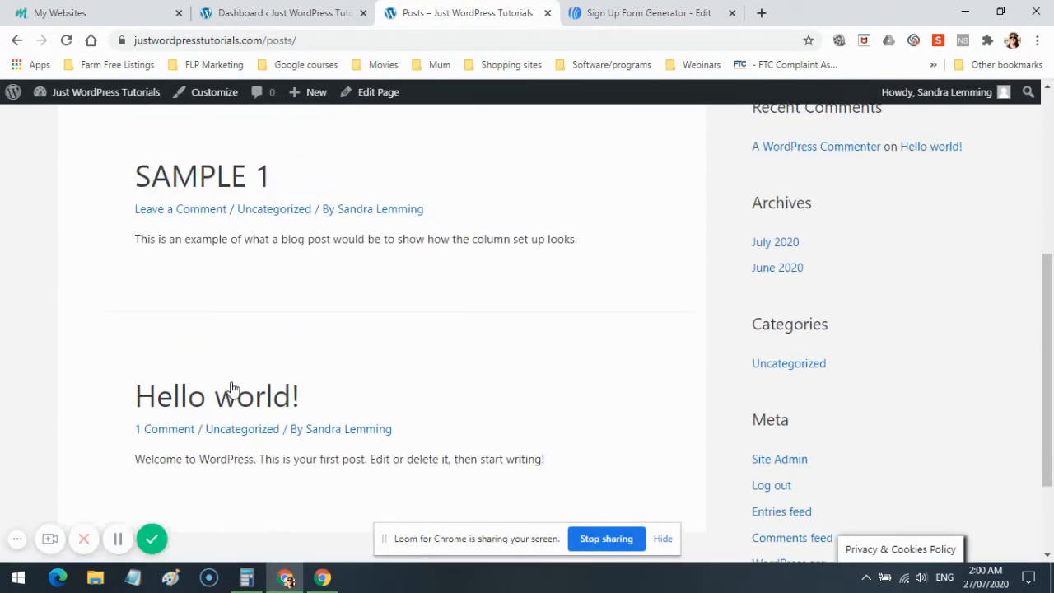
scroll(623, 329, down, 3)
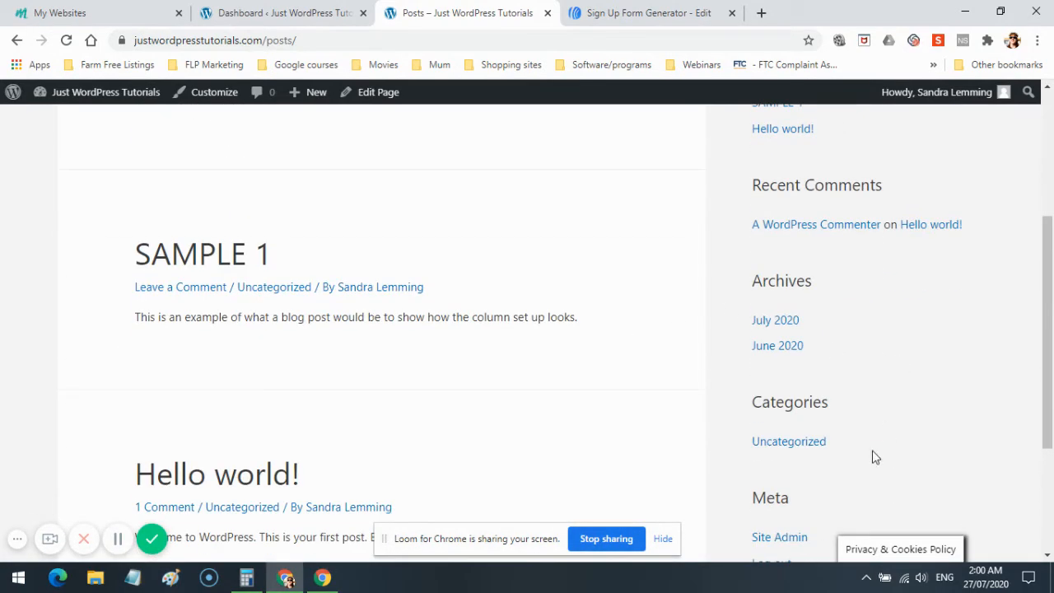
scroll(344, 434, up, 3)
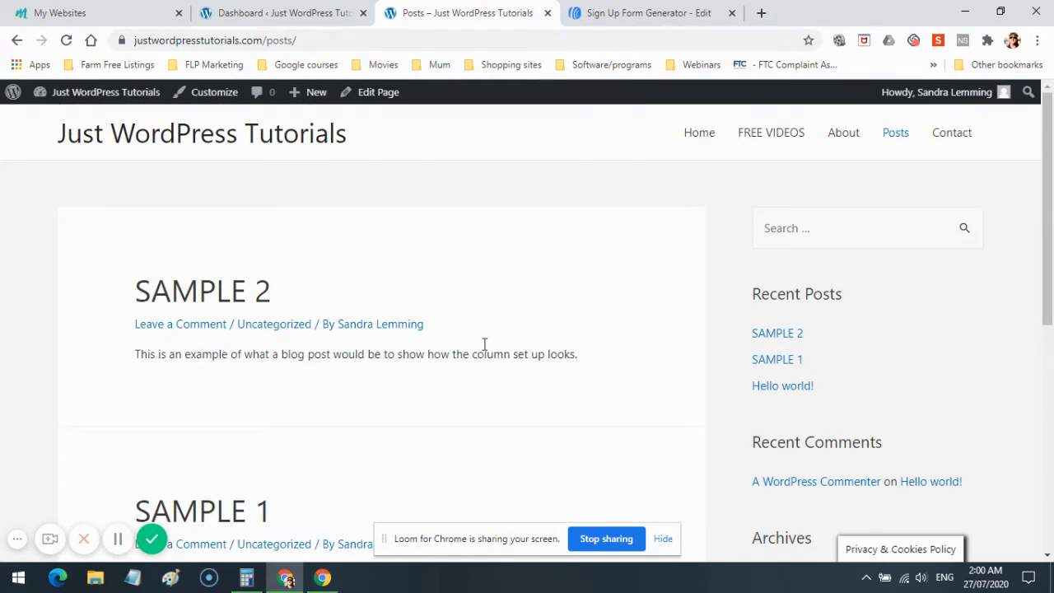
click(697, 135)
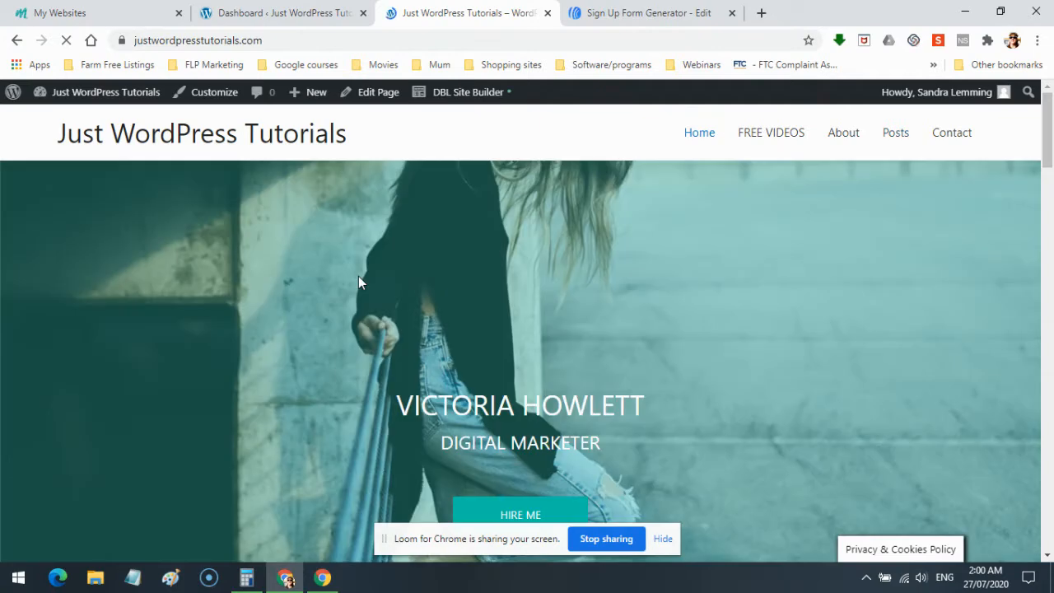
- Open the home page in DBL Site Builder and bring up the settings of the HIRE ME button
click(277, 18)
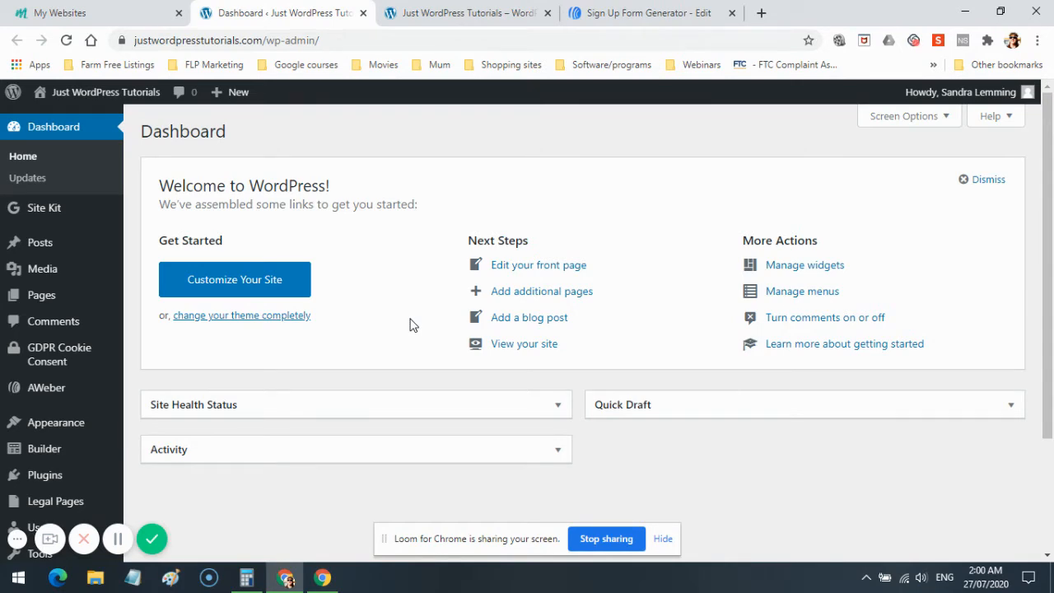
click(480, 17)
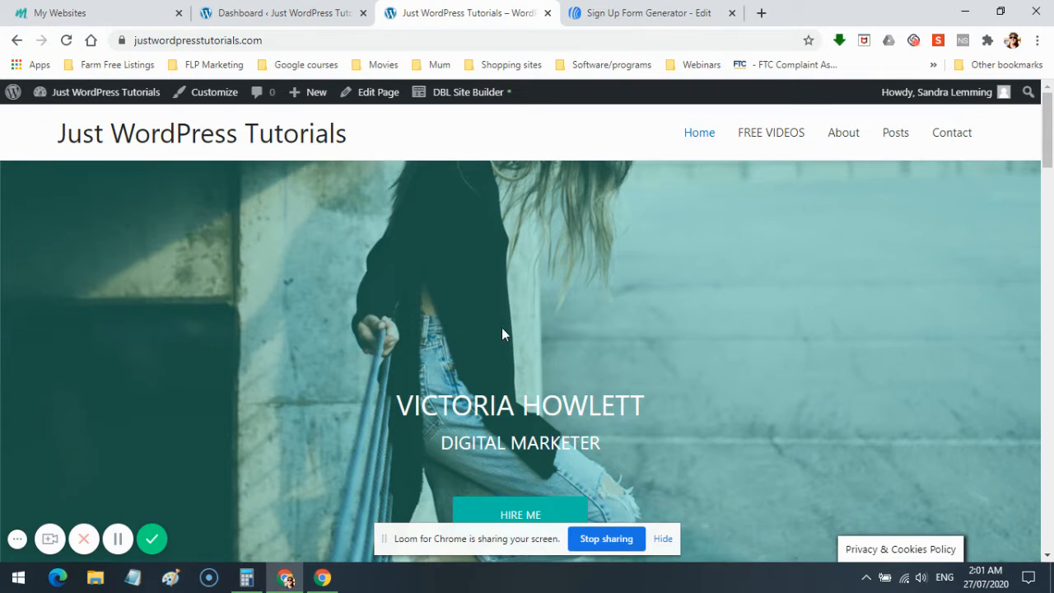
click(473, 94)
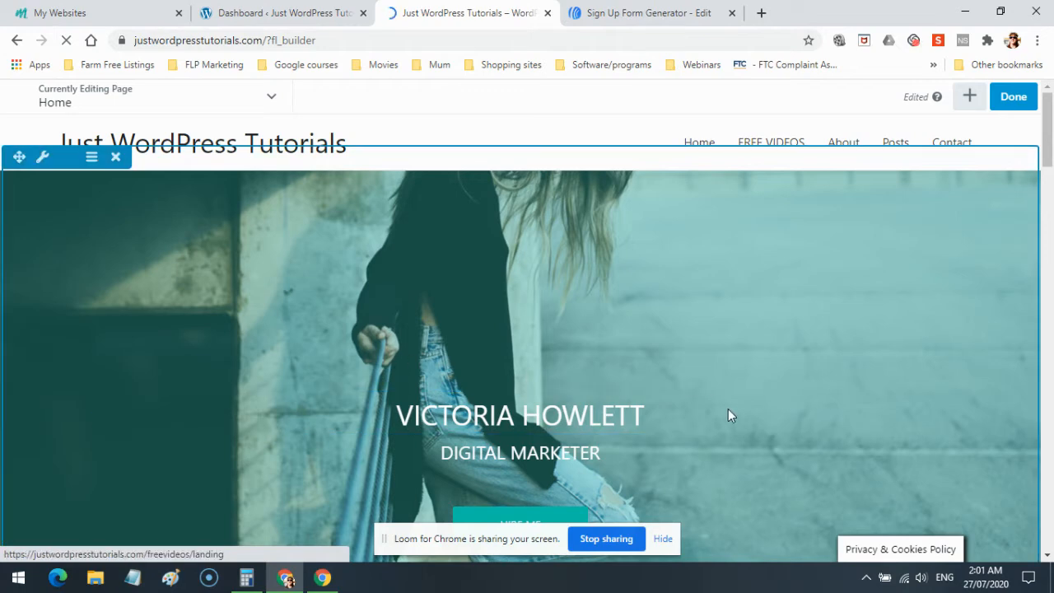
scroll(995, 413, down, 2)
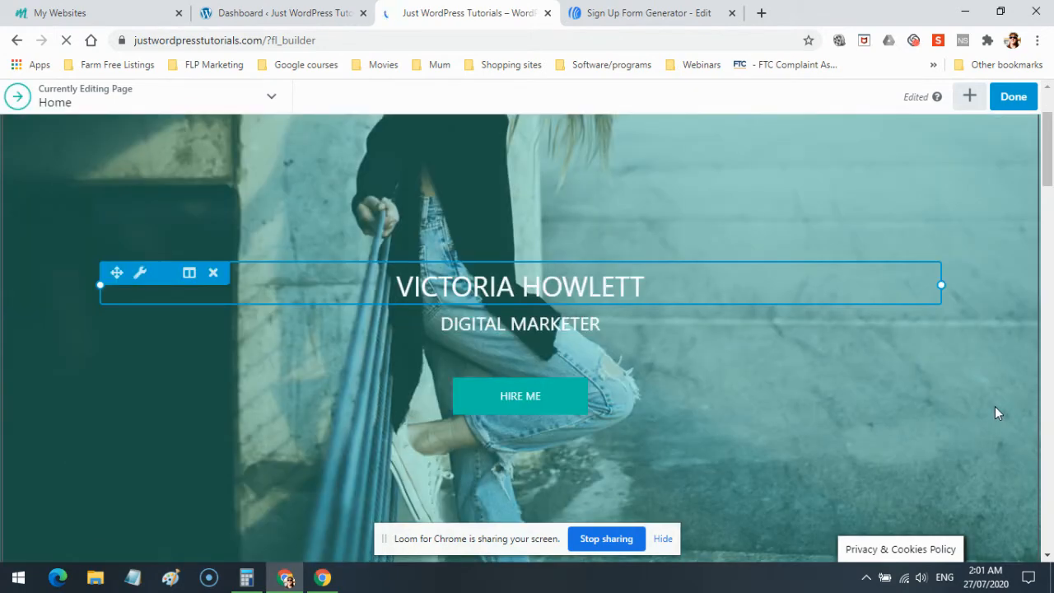
scroll(515, 395, down, 2)
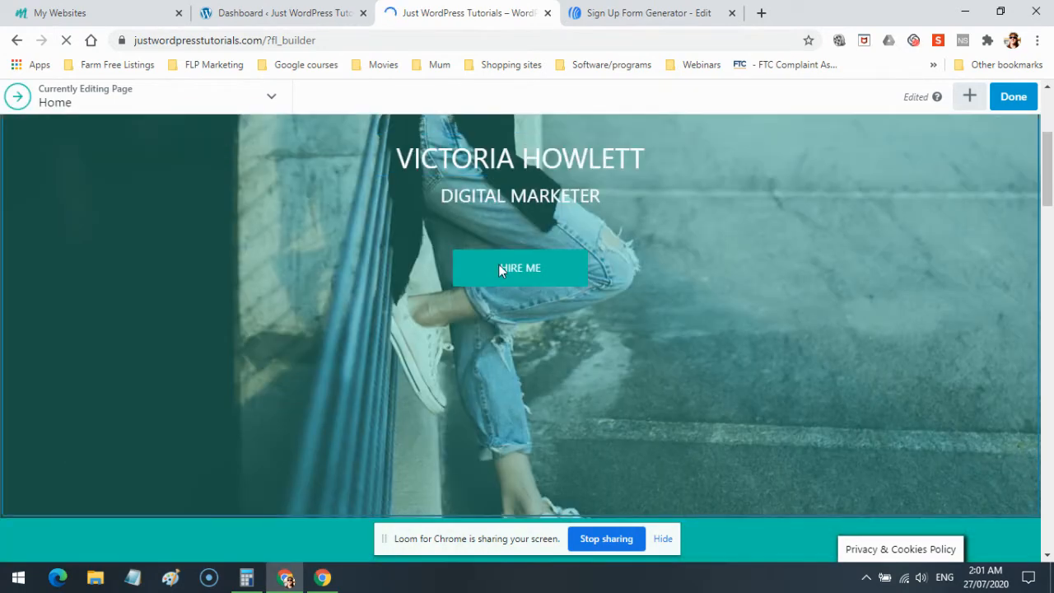
mouse_move(500, 266)
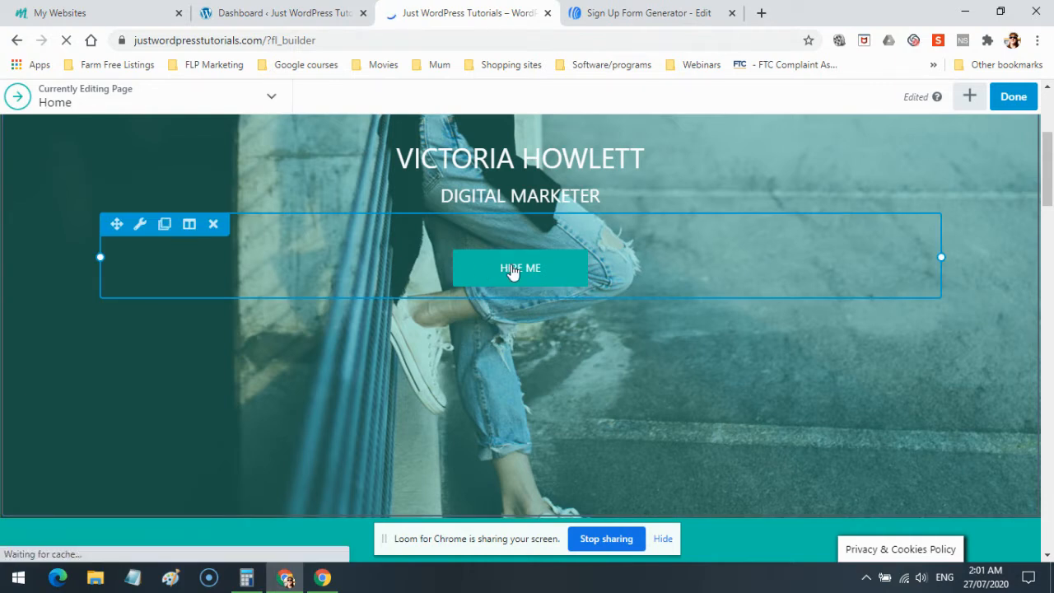
click(140, 227)
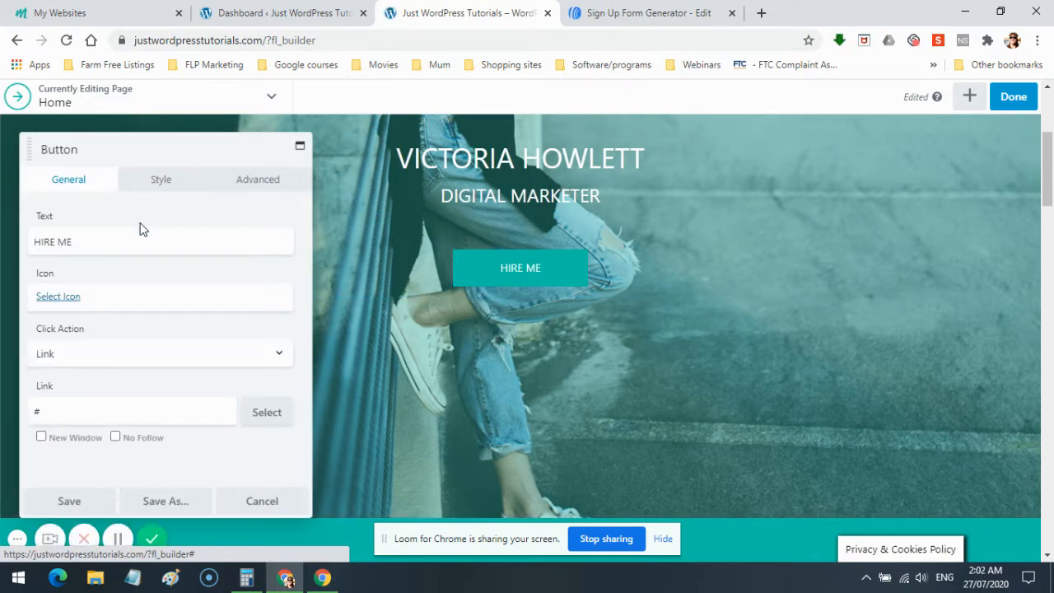
- Set the HIRE ME button's background color to near-black #000704 in its style settings and save the button
scroll(140, 229, down, 4)
scroll(141, 227, up, 6)
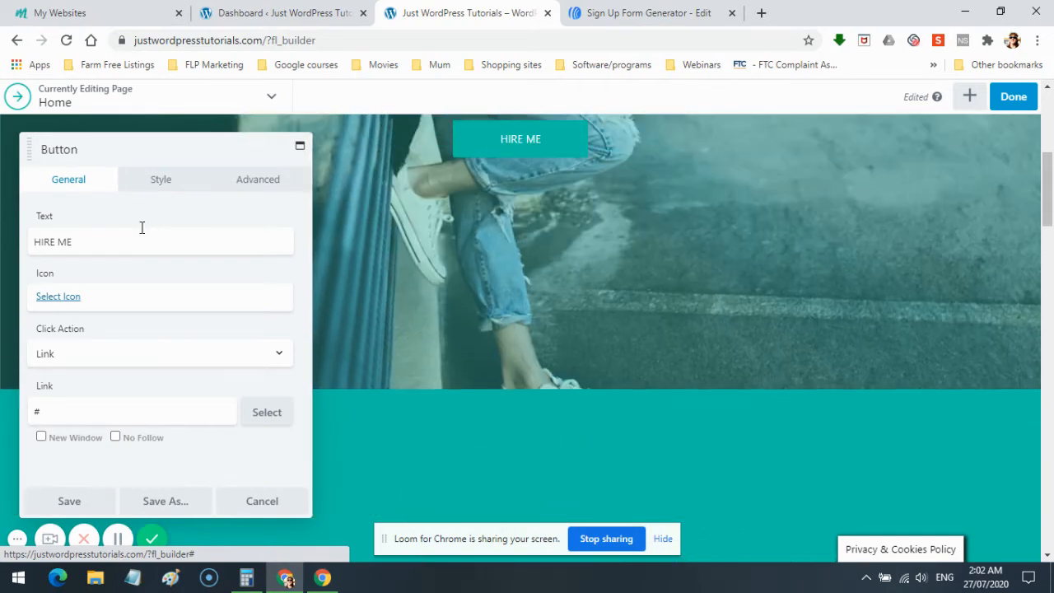
scroll(142, 228, up, 2)
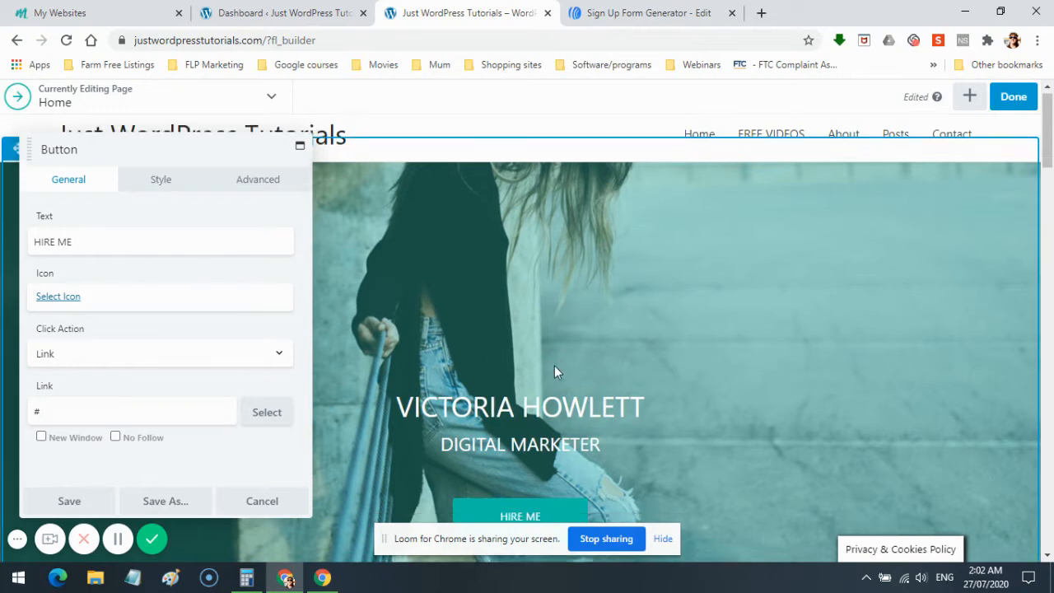
scroll(554, 367, down, 2)
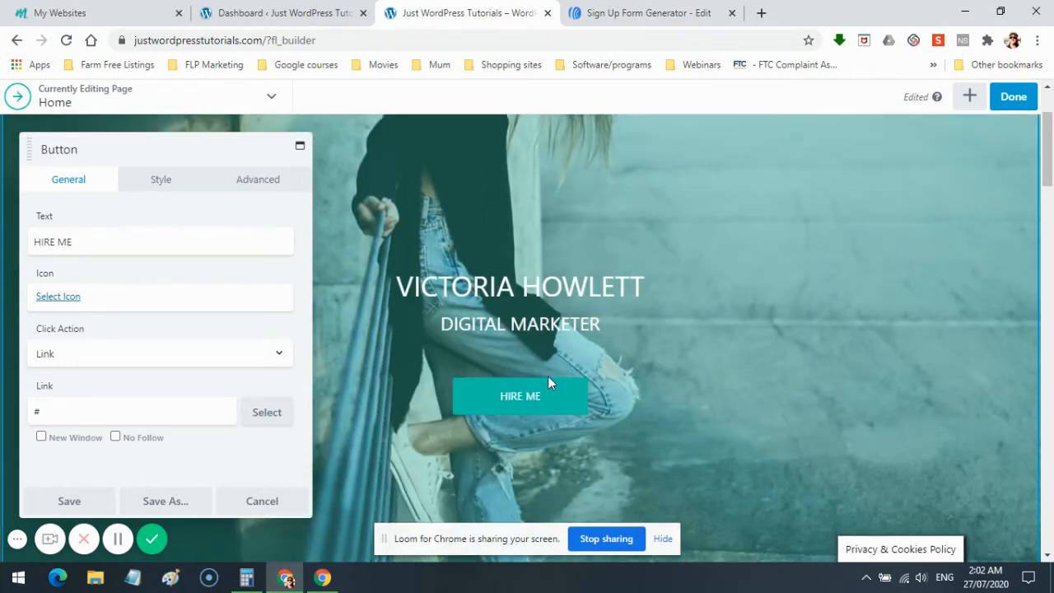
click(162, 181)
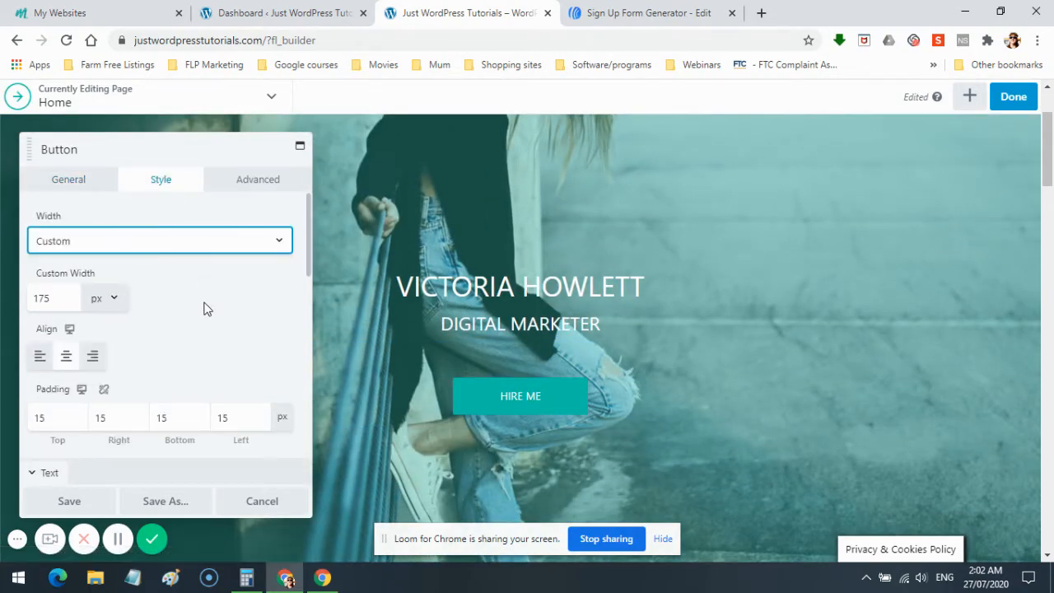
scroll(206, 308, down, 3)
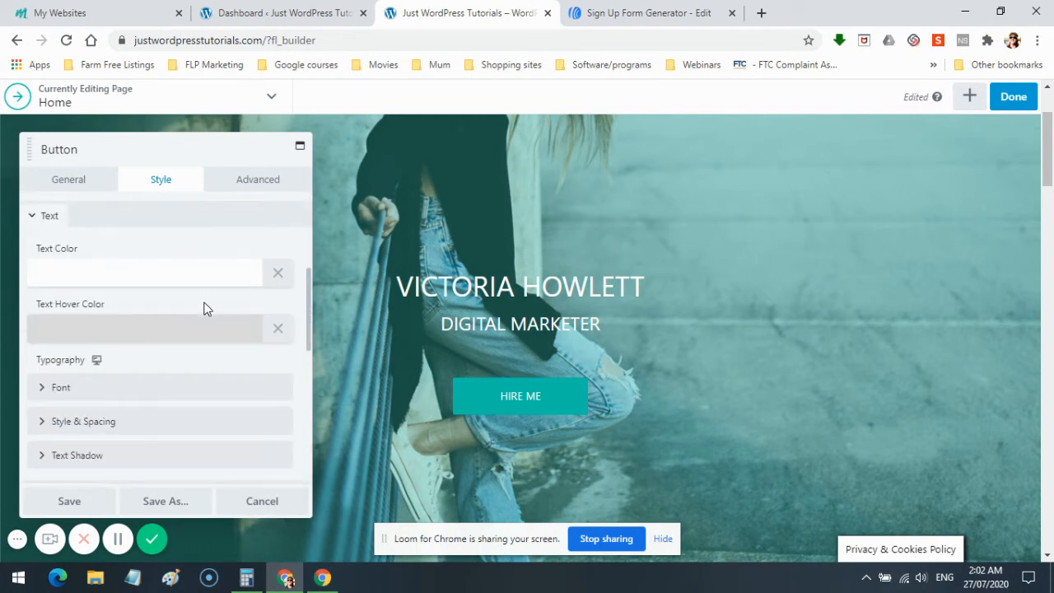
scroll(206, 308, down, 3)
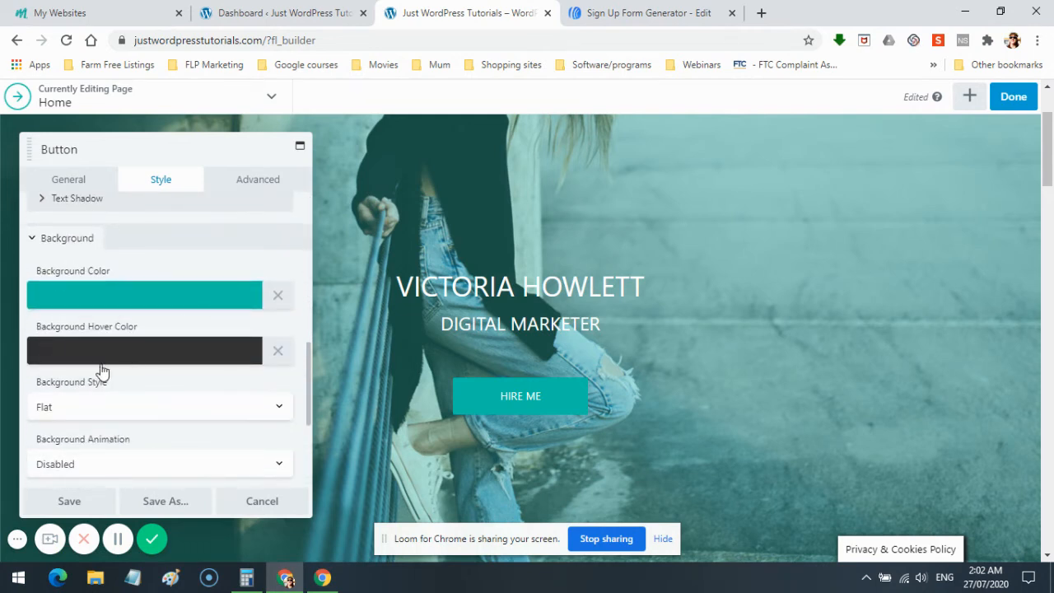
click(142, 296)
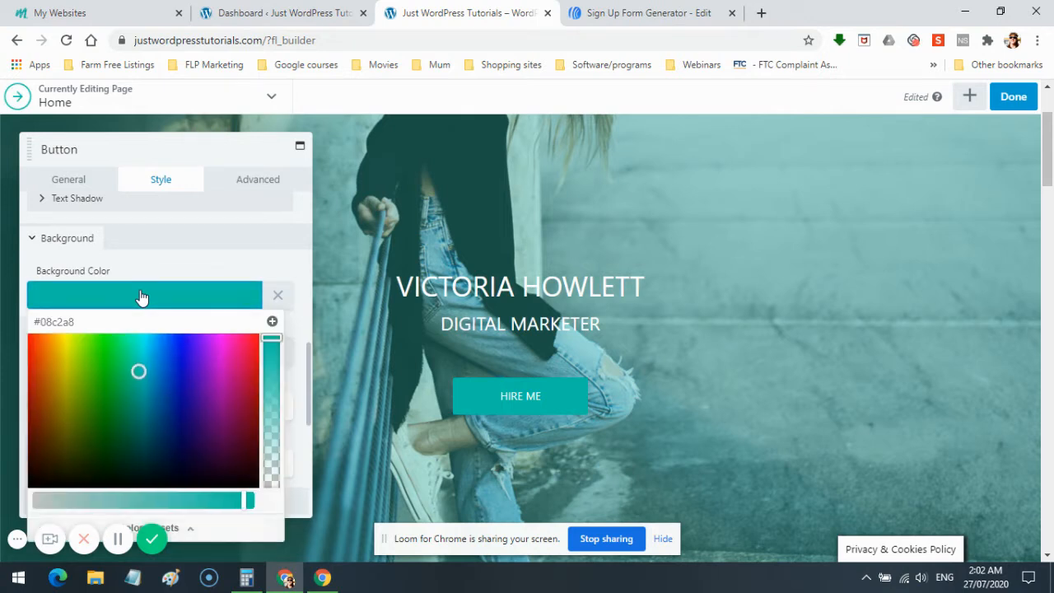
click(126, 484)
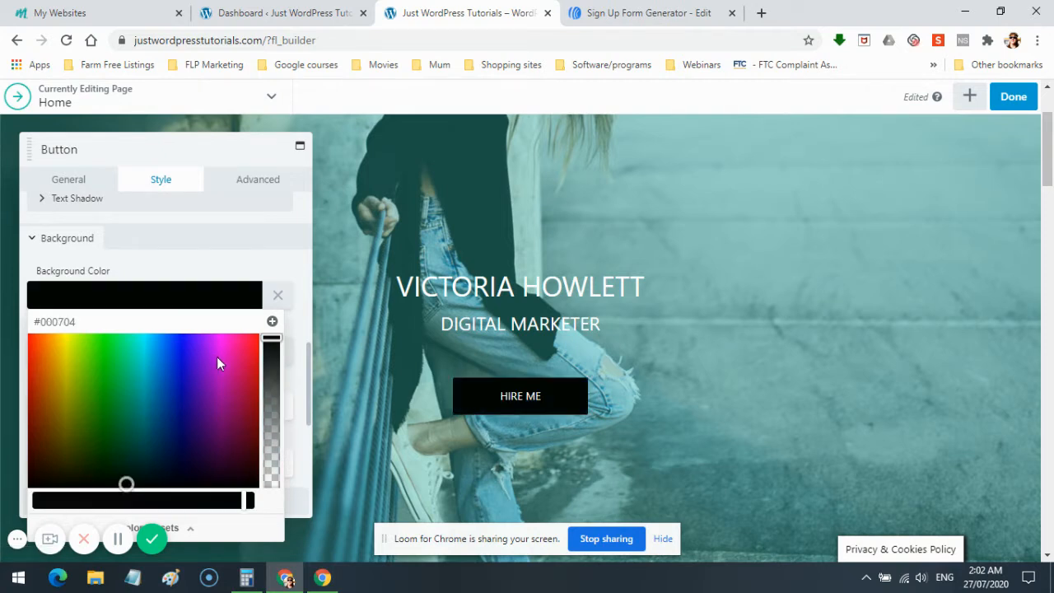
click(256, 272)
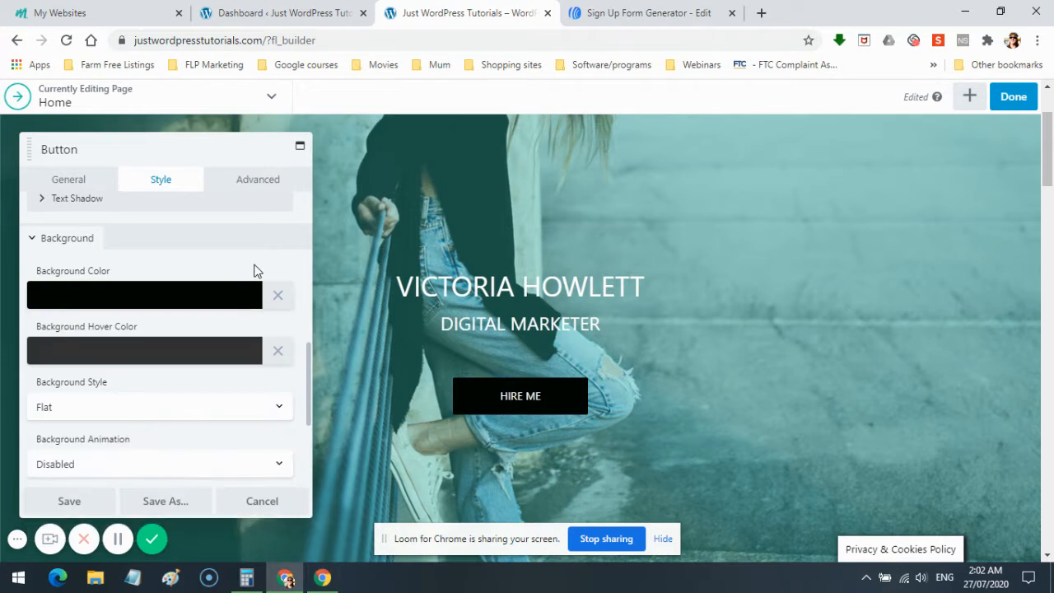
click(64, 504)
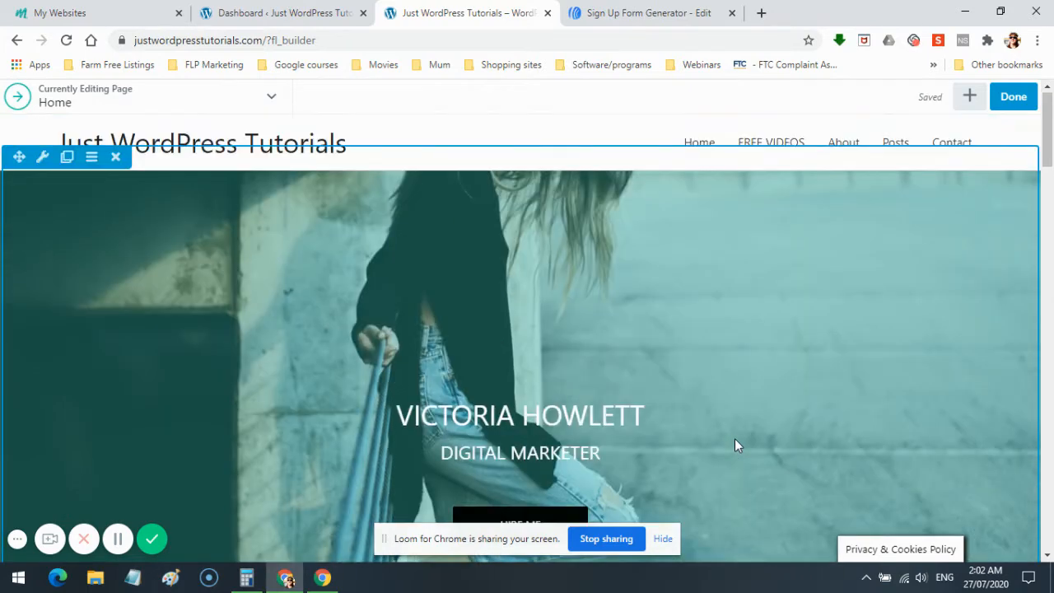
- Finish editing the home page, keeping the changes as a draft and exiting the builder
click(971, 98)
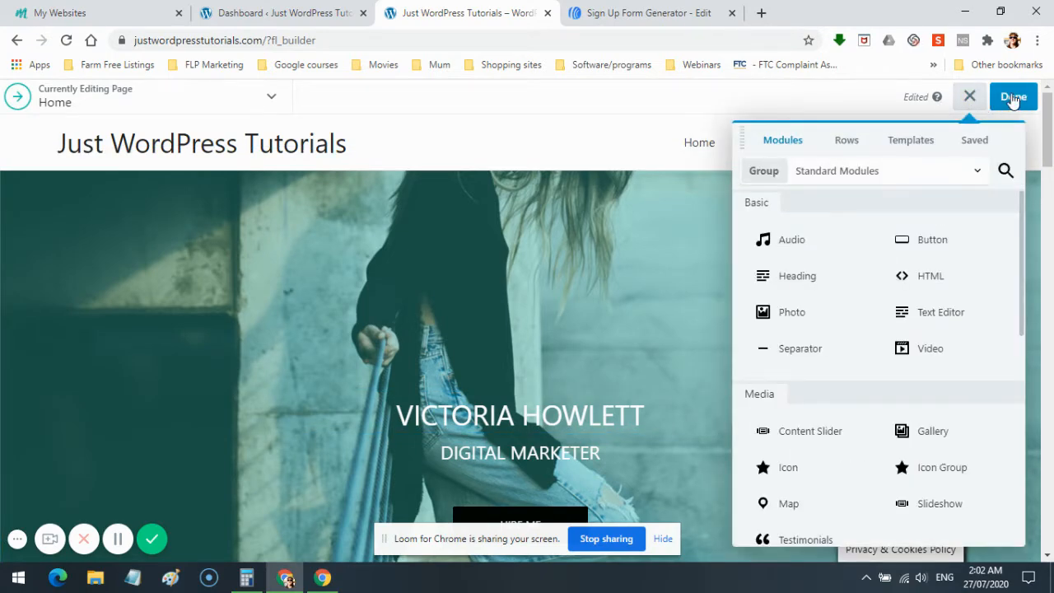
click(1013, 100)
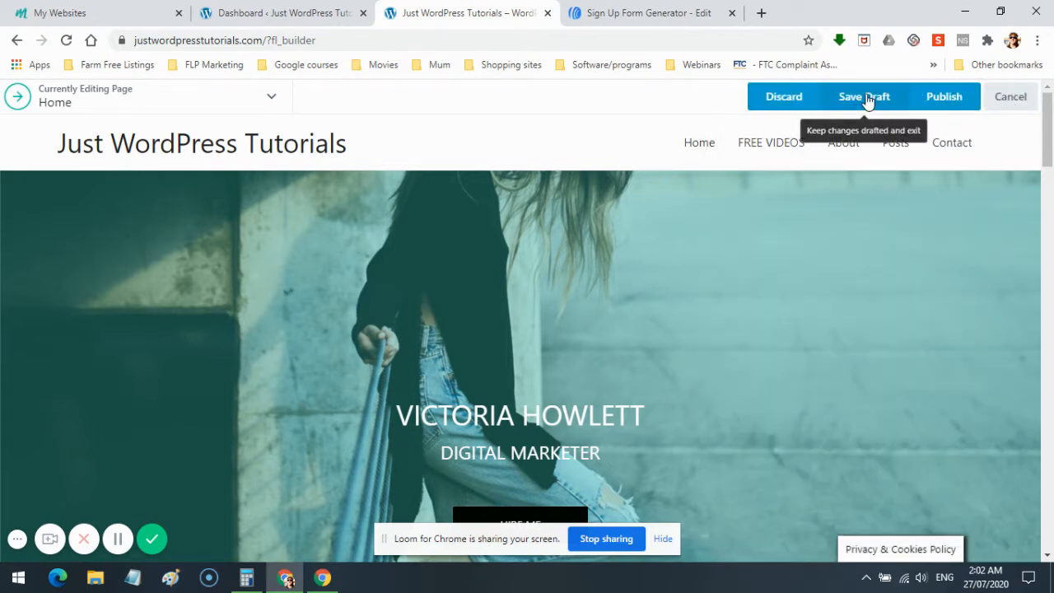
click(865, 97)
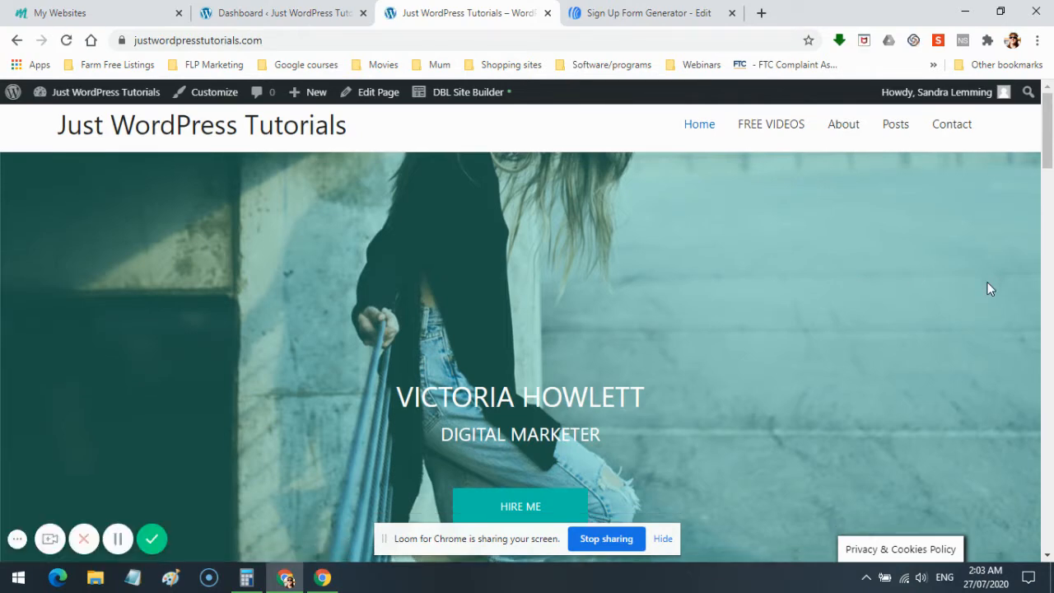
- Check the HIRE ME button and hero section on the live home page, looking in briefly on the WordPress dashboard
scroll(988, 288, down, 2)
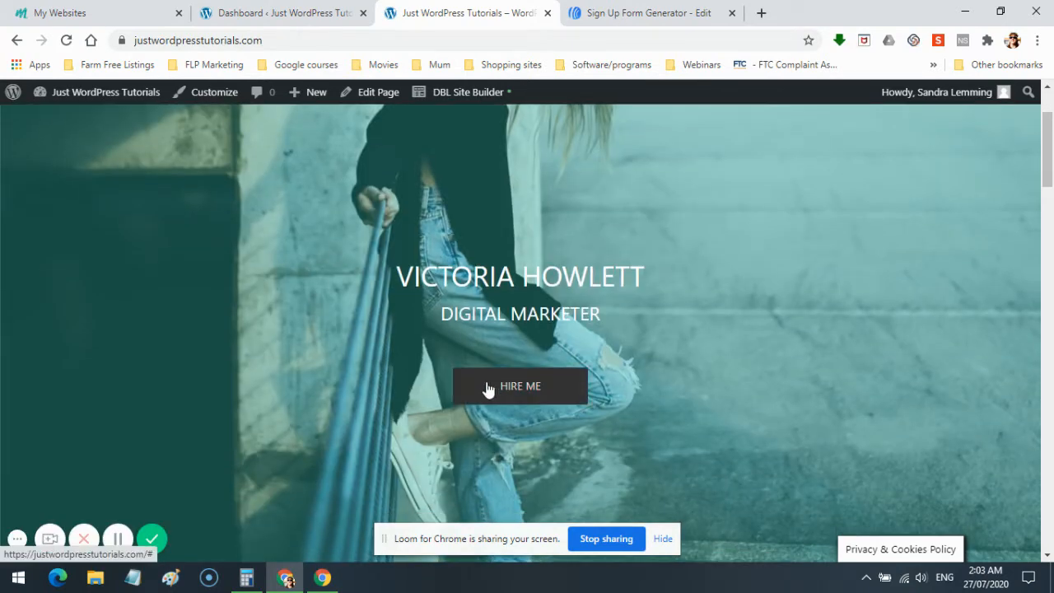
scroll(944, 399, up, 2)
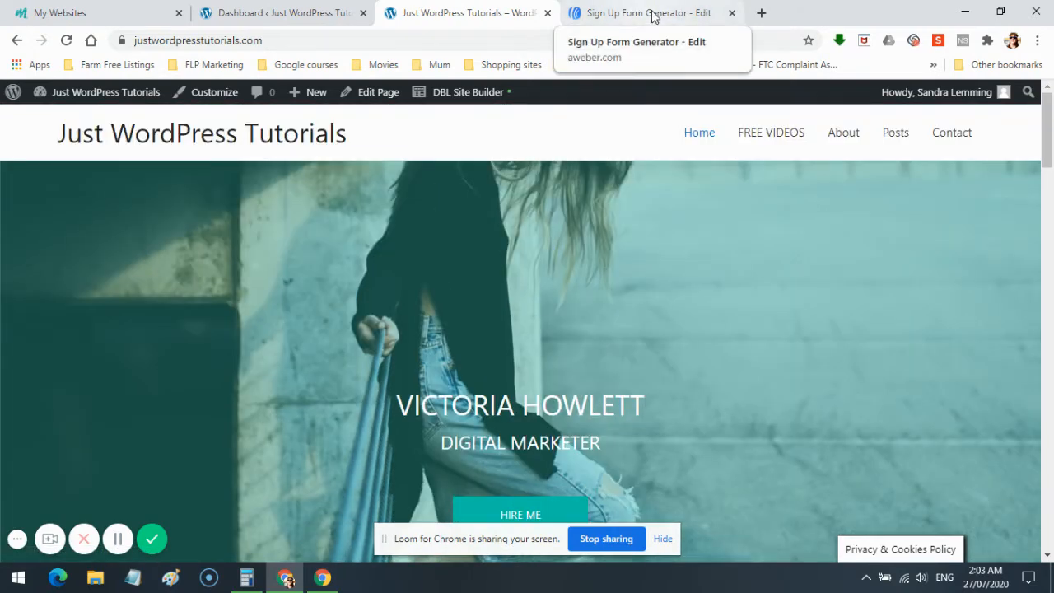
click(301, 16)
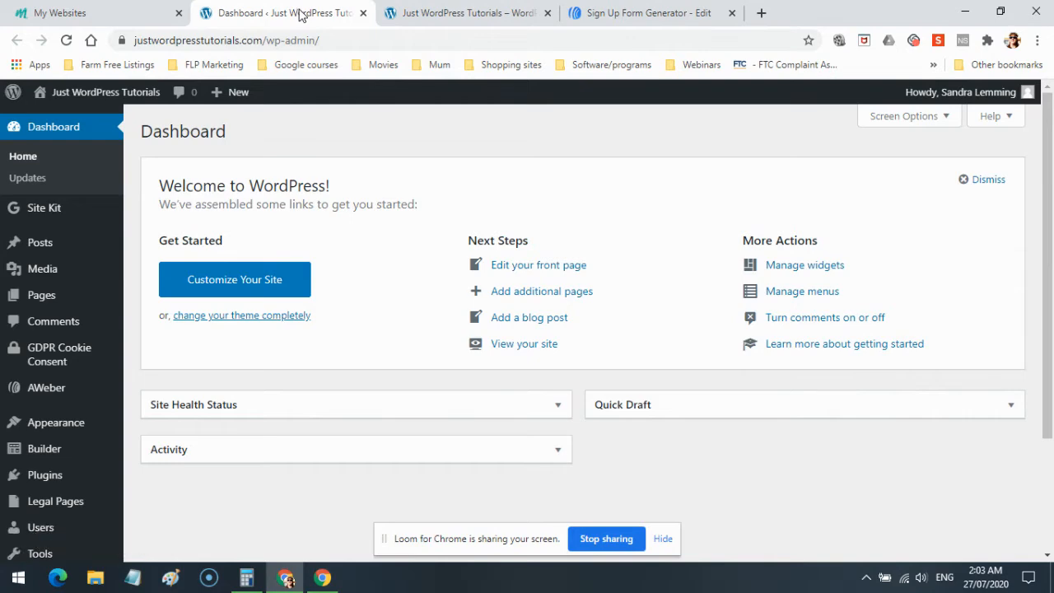
click(447, 12)
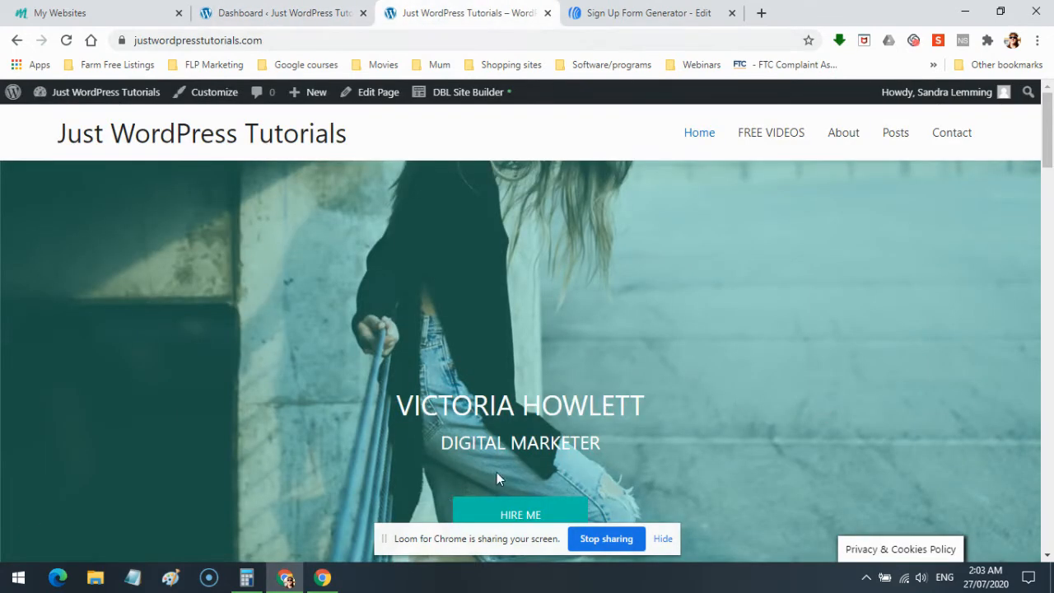
scroll(310, 437, down, 3)
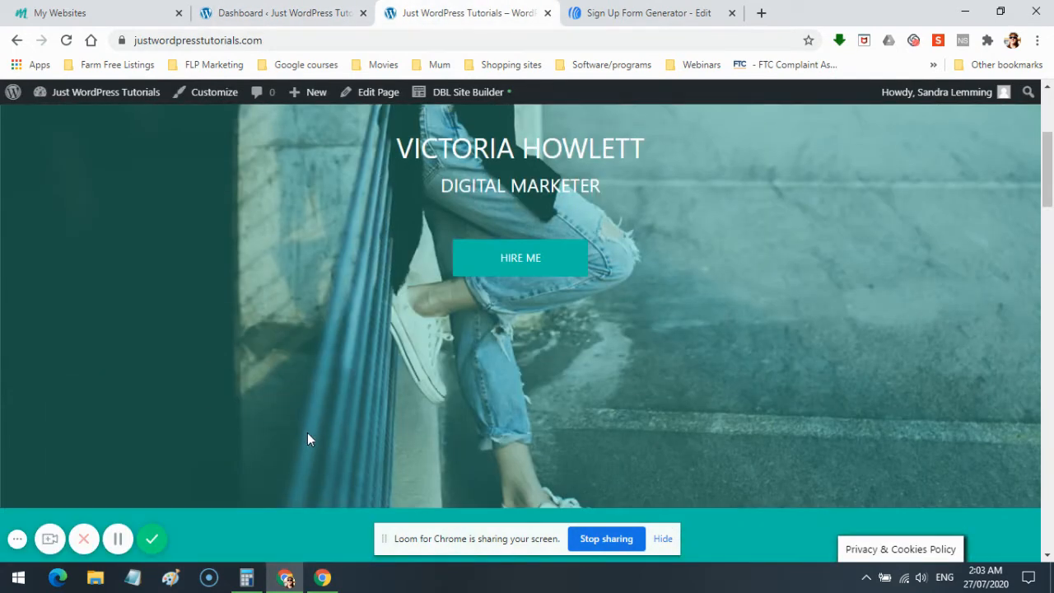
scroll(734, 404, up, 3)
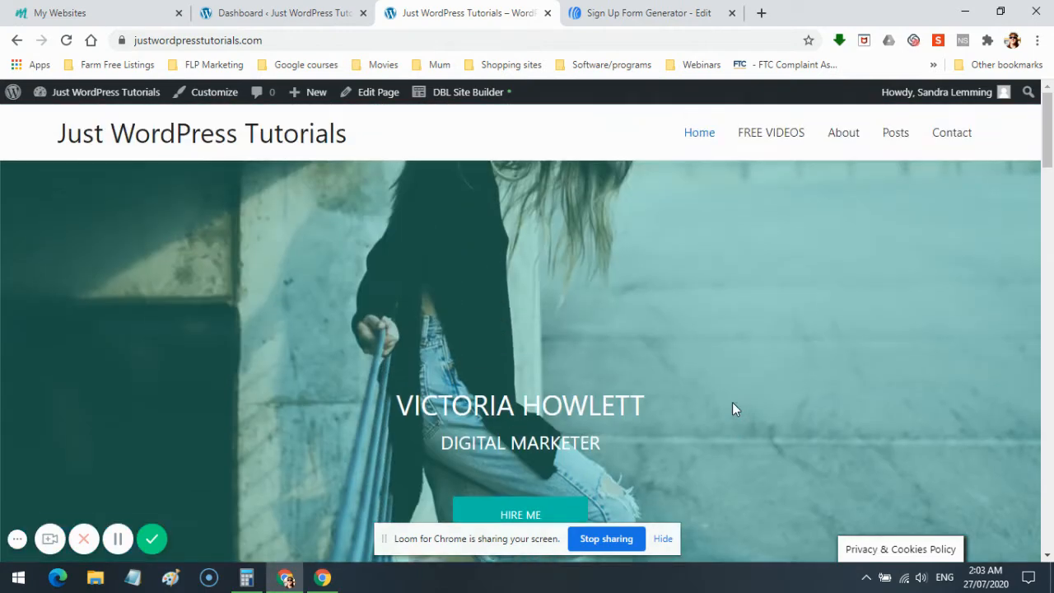
- Reopen the home page in DBL Site Builder and publish its drafted changes
click(464, 94)
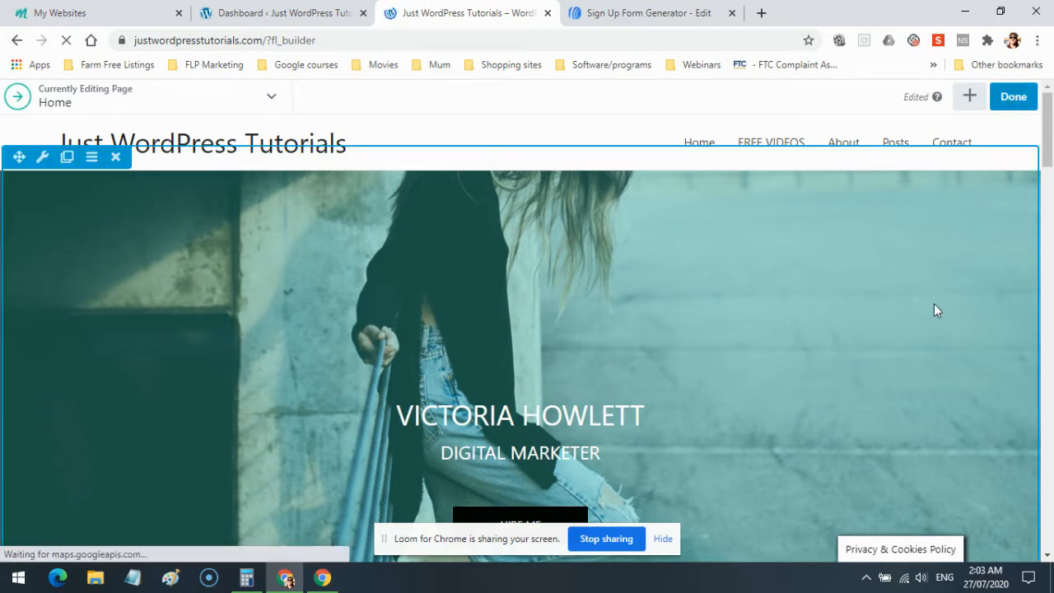
scroll(925, 321, down, 3)
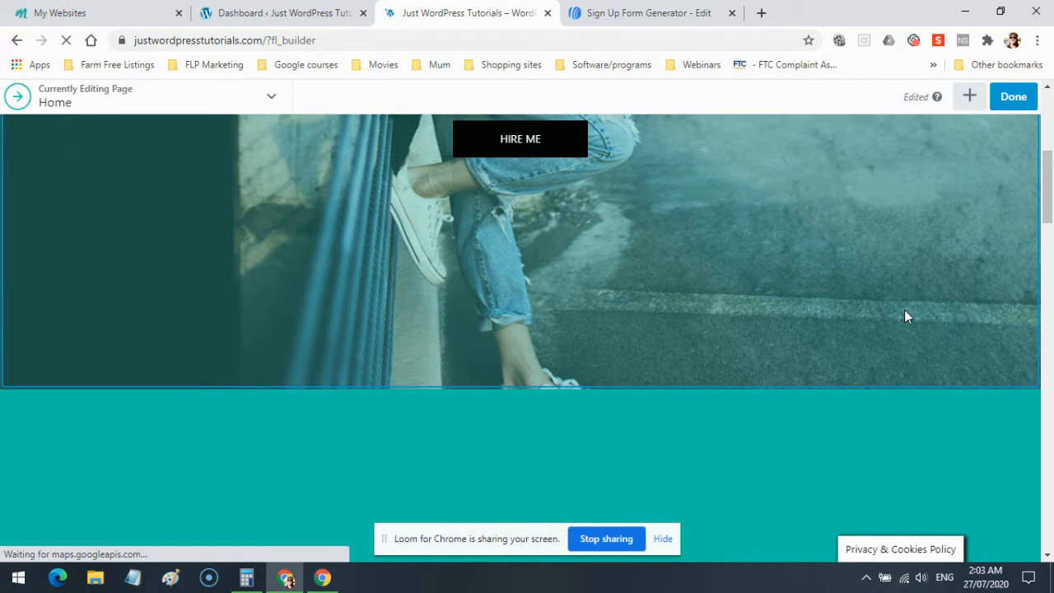
scroll(905, 309, up, 2)
scroll(993, 294, up, 1)
scroll(992, 295, up, 3)
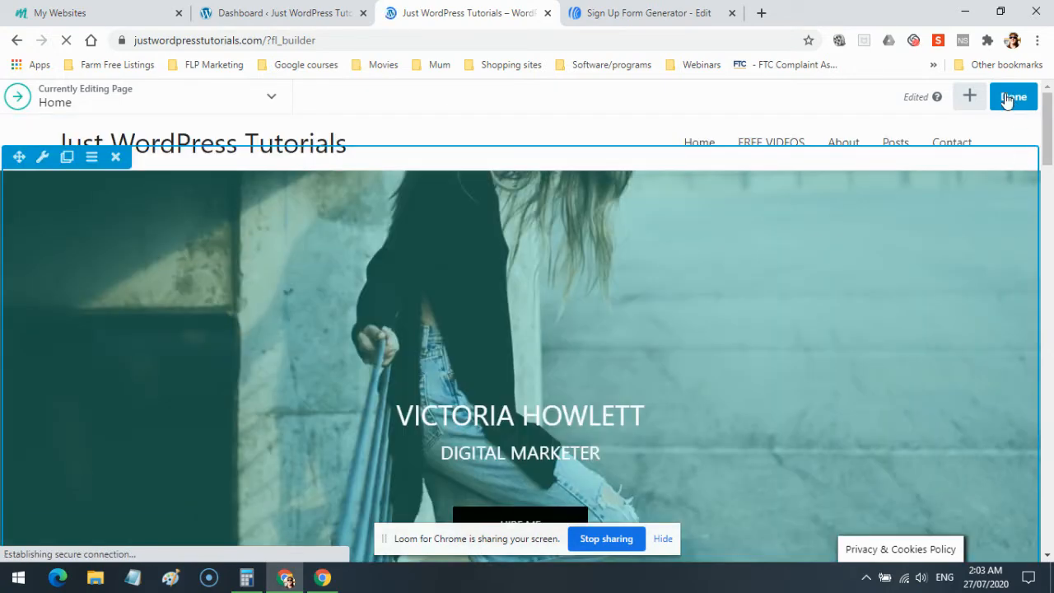
click(1013, 97)
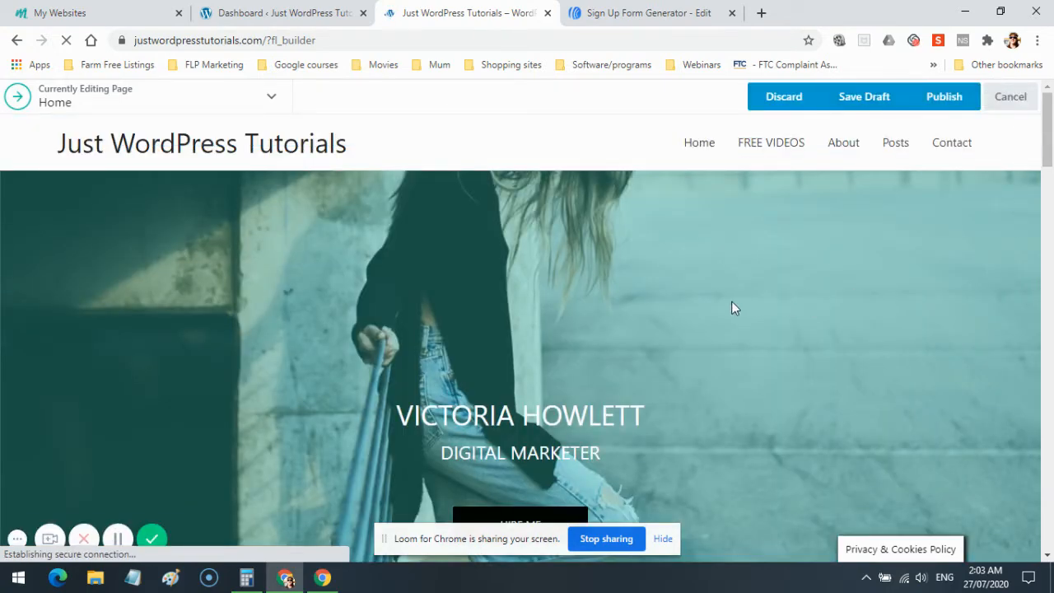
click(942, 98)
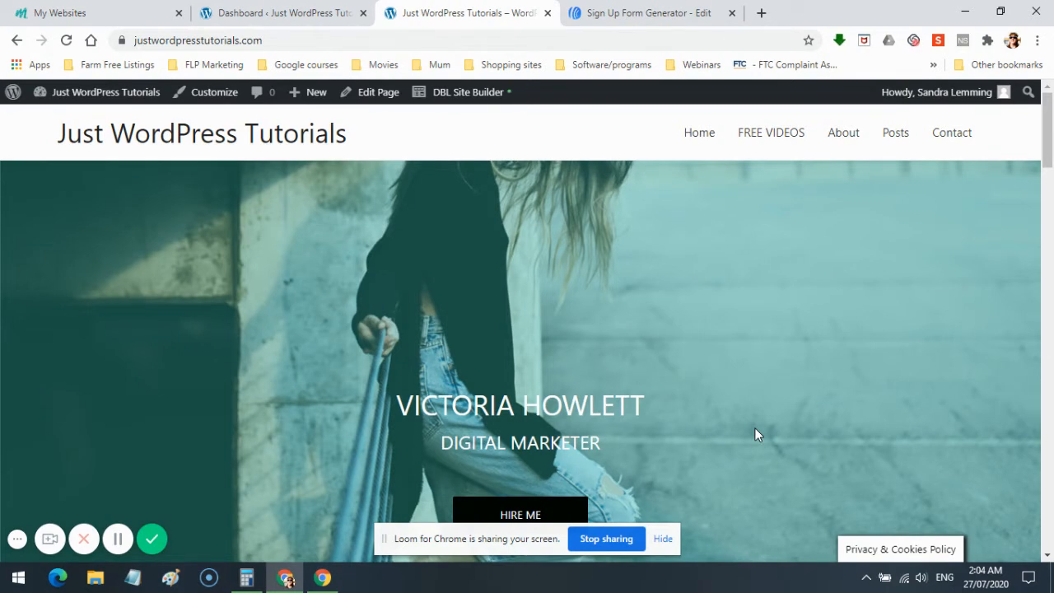
- Look over the published home page from the HIRE ME button through to the My Amazing Team section
scroll(809, 408, down, 3)
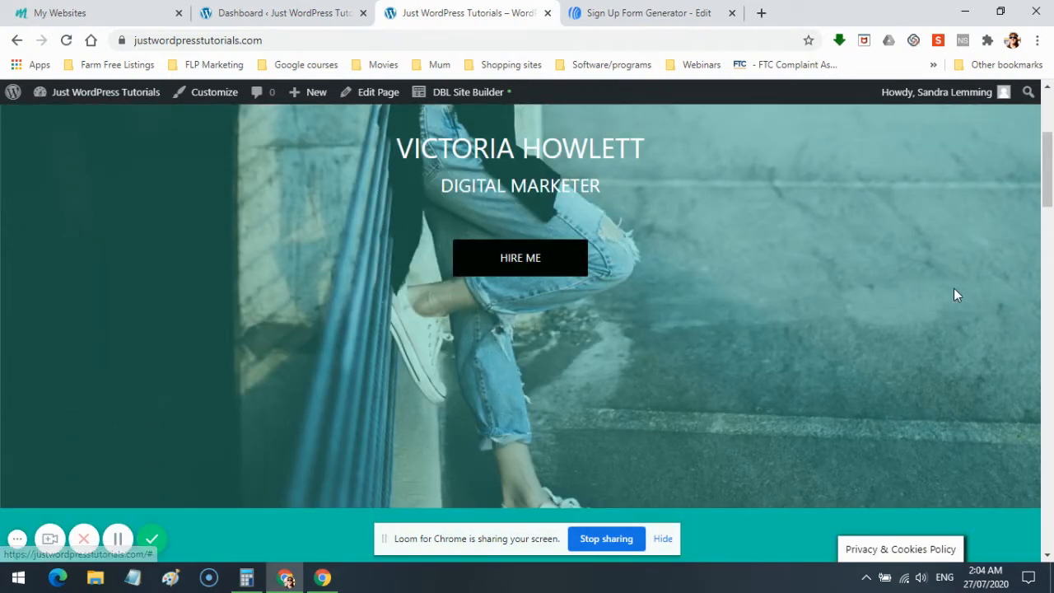
scroll(795, 344, down, 1)
scroll(795, 344, down, 3)
scroll(817, 399, down, 4)
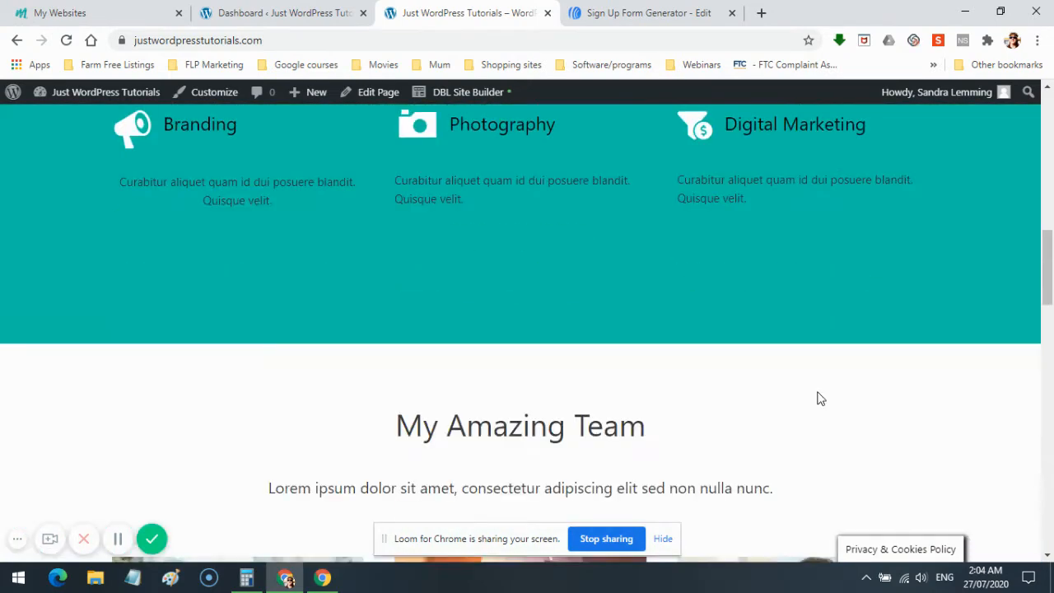
scroll(817, 399, up, 10)
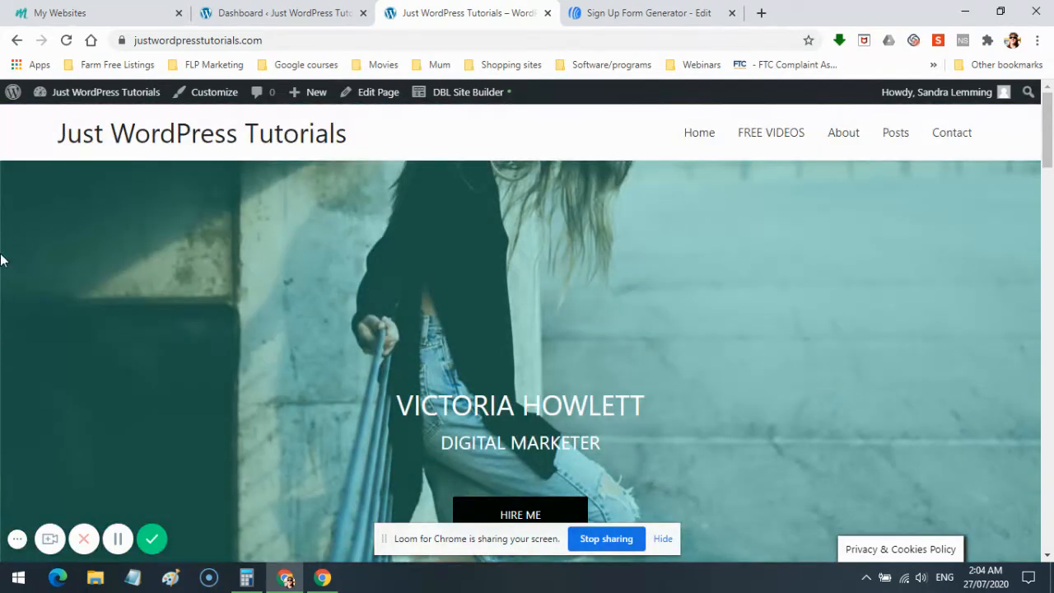
- In the WordPress Reading settings, make the homepage display your latest posts and save the change
click(287, 17)
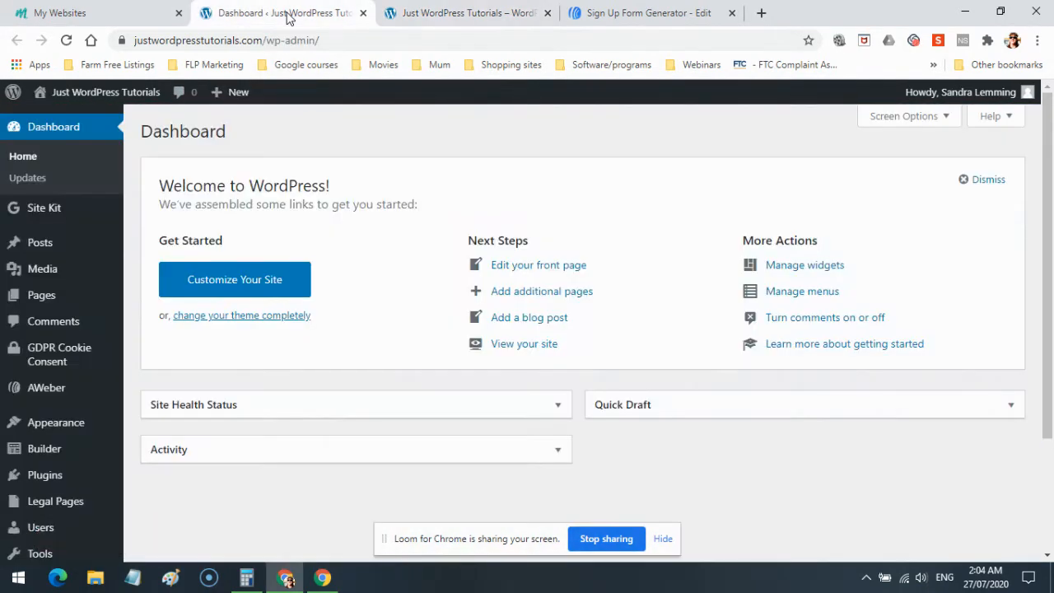
scroll(63, 400, down, 2)
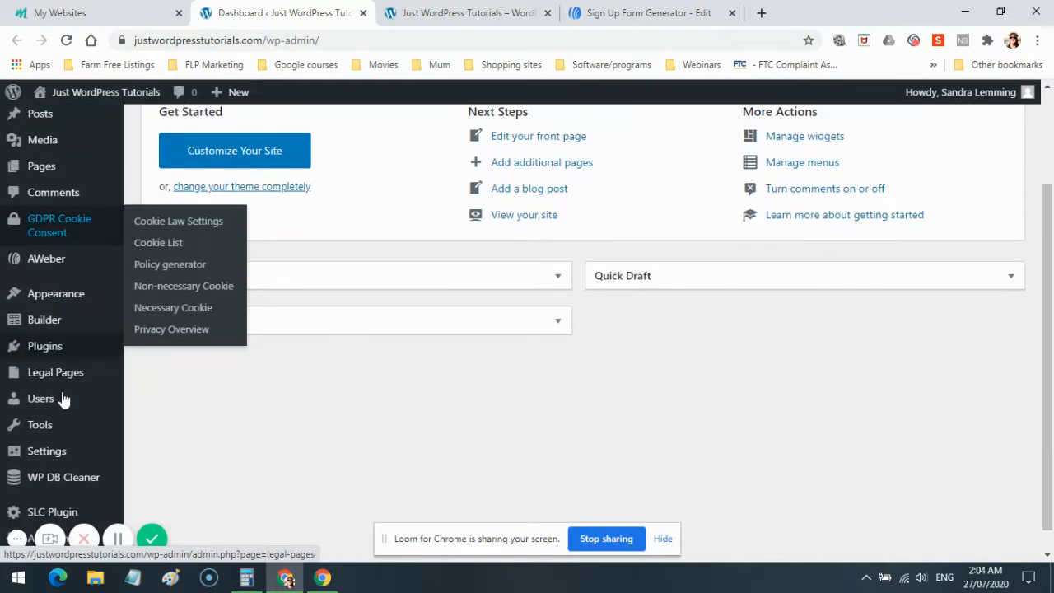
mouse_move(58, 454)
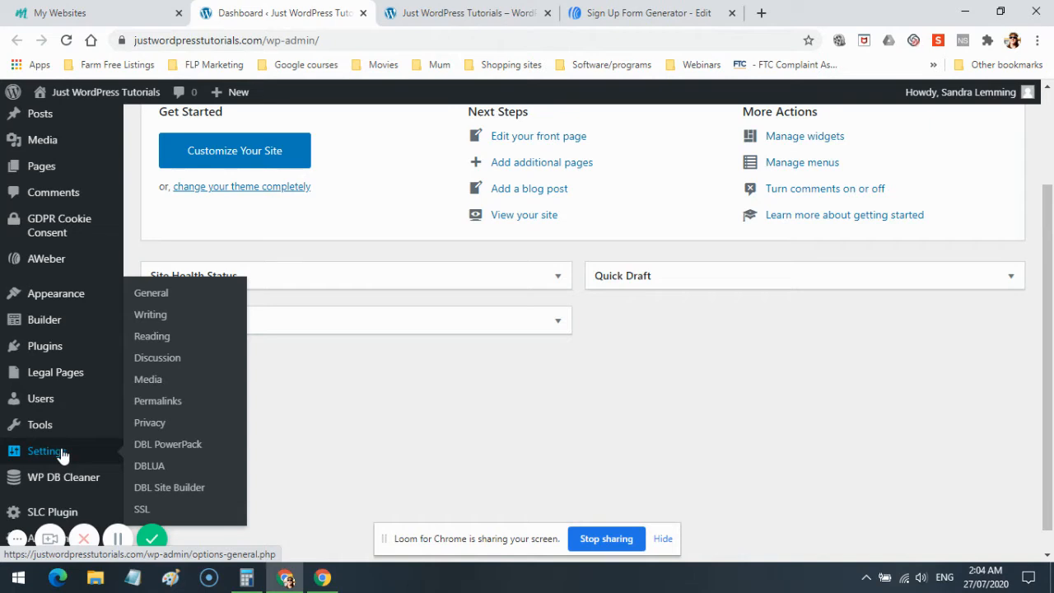
click(152, 337)
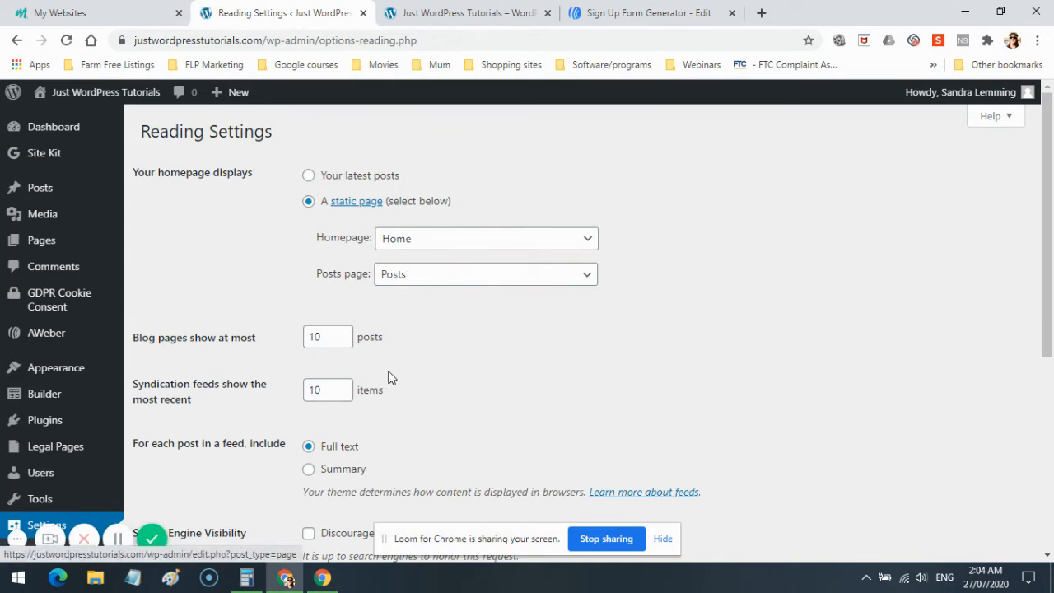
click(309, 177)
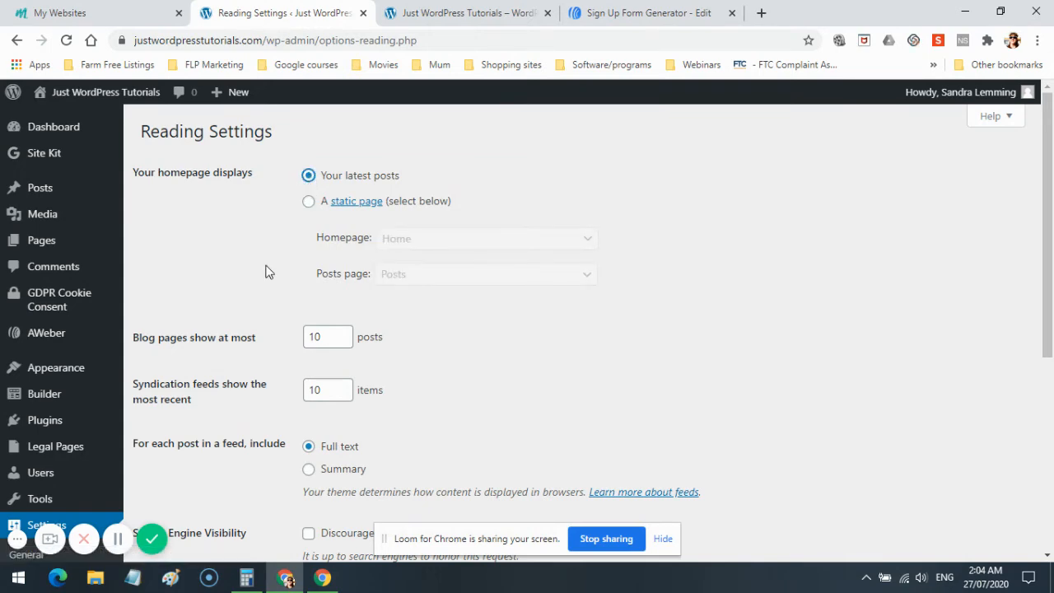
scroll(641, 314, down, 4)
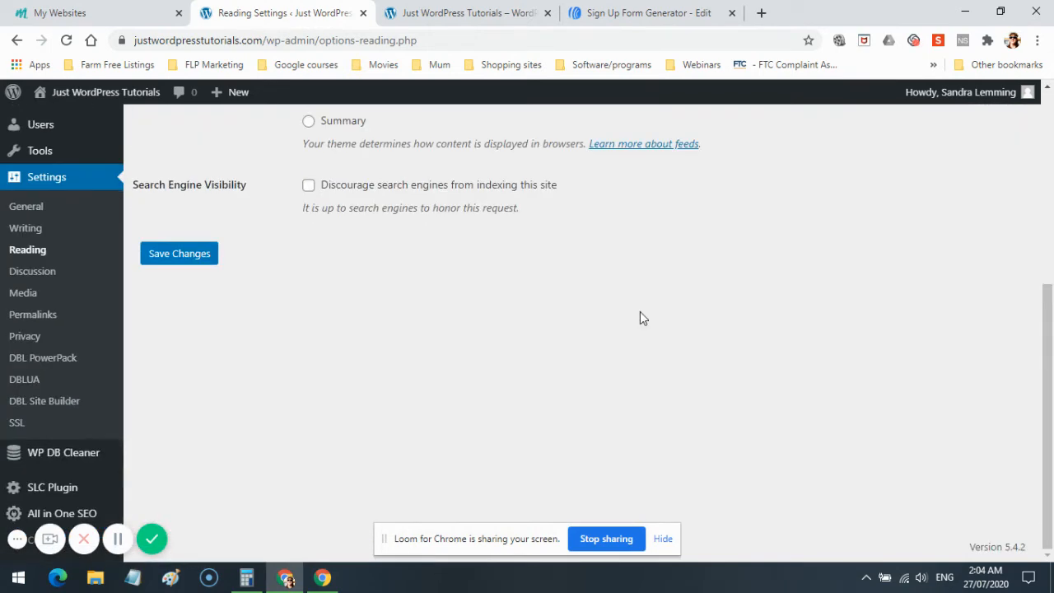
click(186, 258)
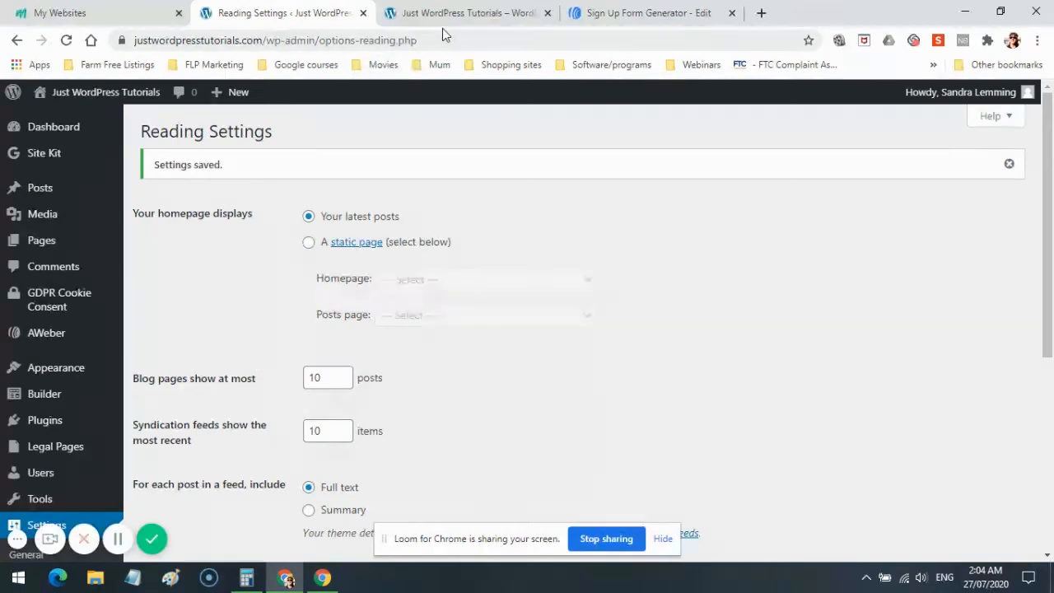
- Reload the live home page and check what it displays under the changed homepage setting
click(482, 14)
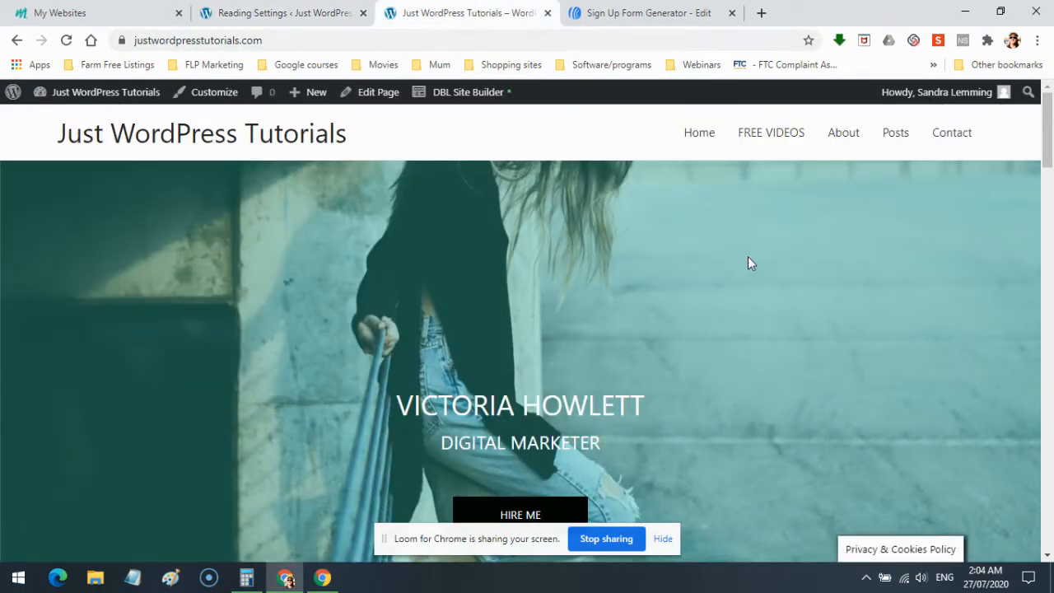
click(252, 14)
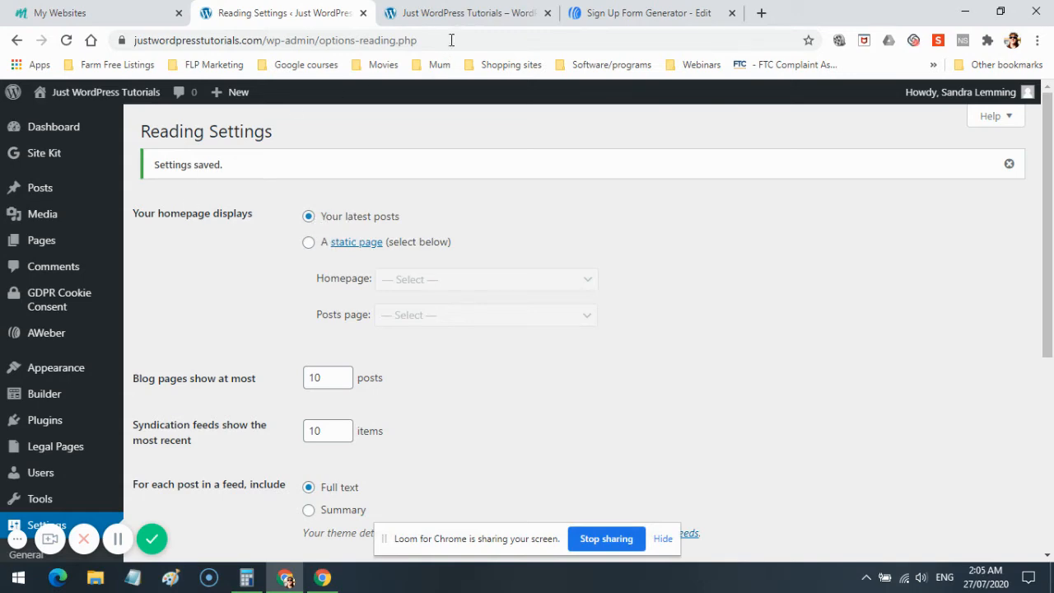
click(461, 13)
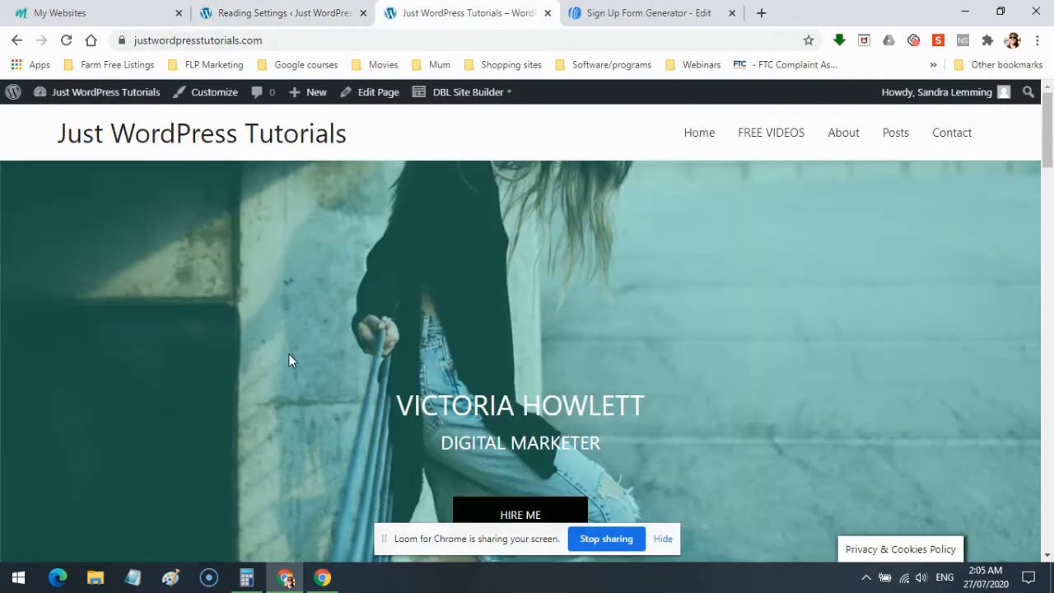
scroll(706, 357, down, 5)
scroll(706, 358, up, 3)
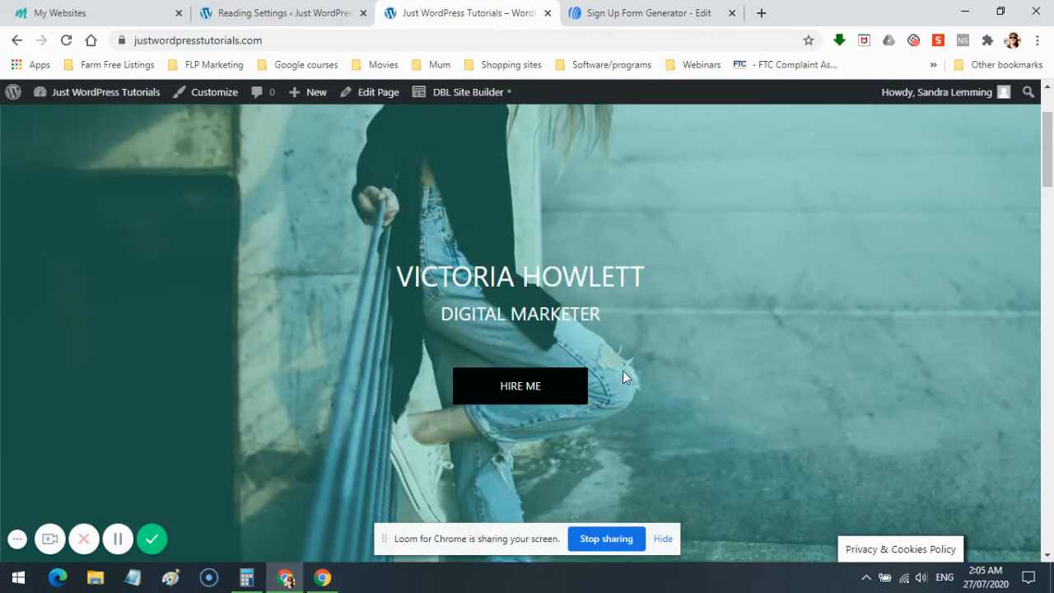
click(66, 40)
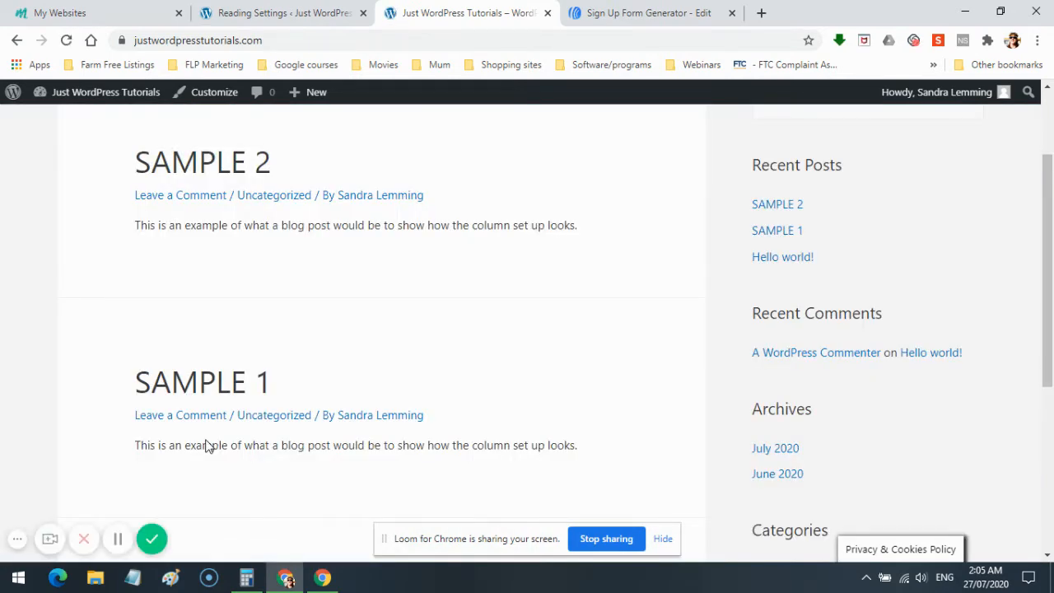
scroll(231, 470, up, 3)
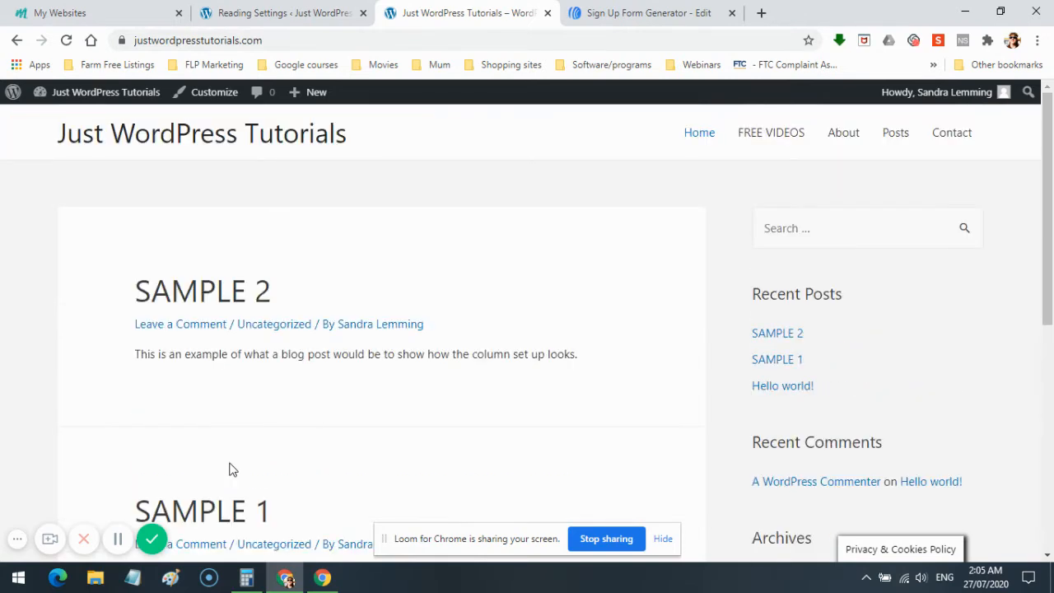
click(698, 139)
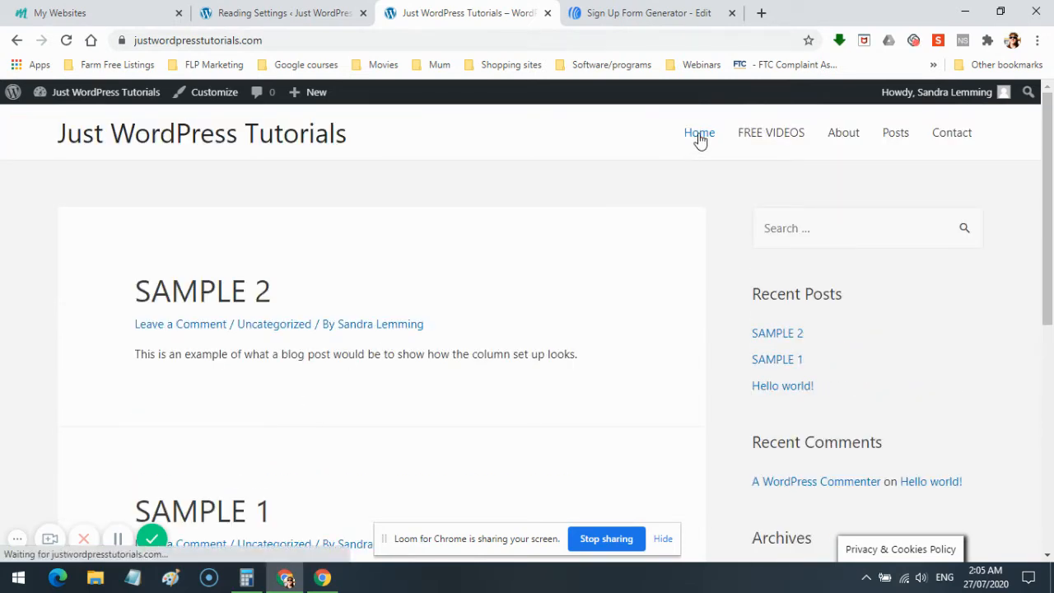
- Check the content of the live Posts page and compare it with the blog posts on the home page
click(897, 136)
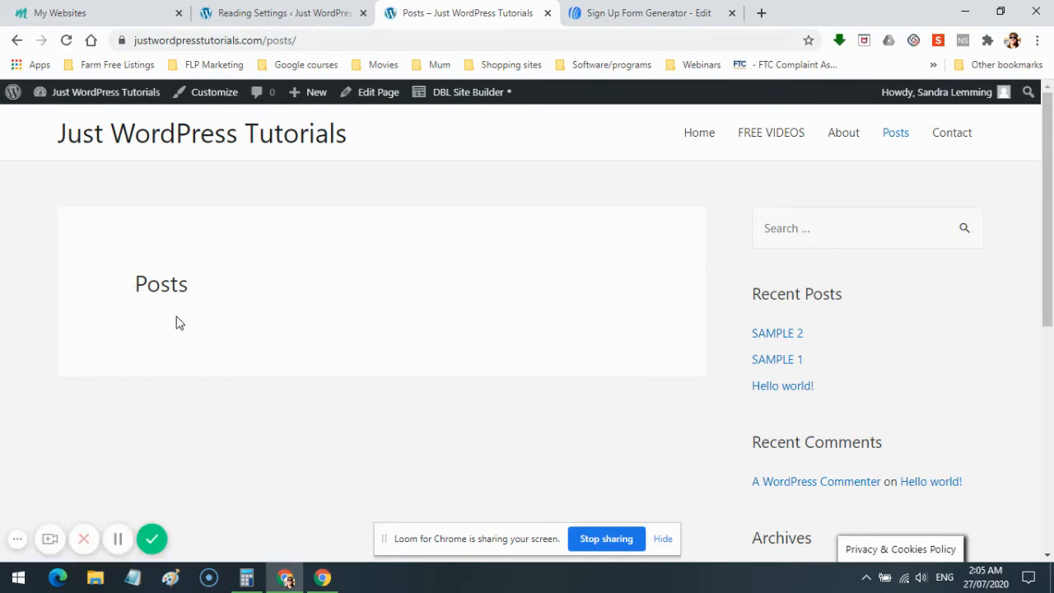
scroll(247, 349, down, 3)
scroll(244, 362, down, 2)
scroll(241, 379, up, 6)
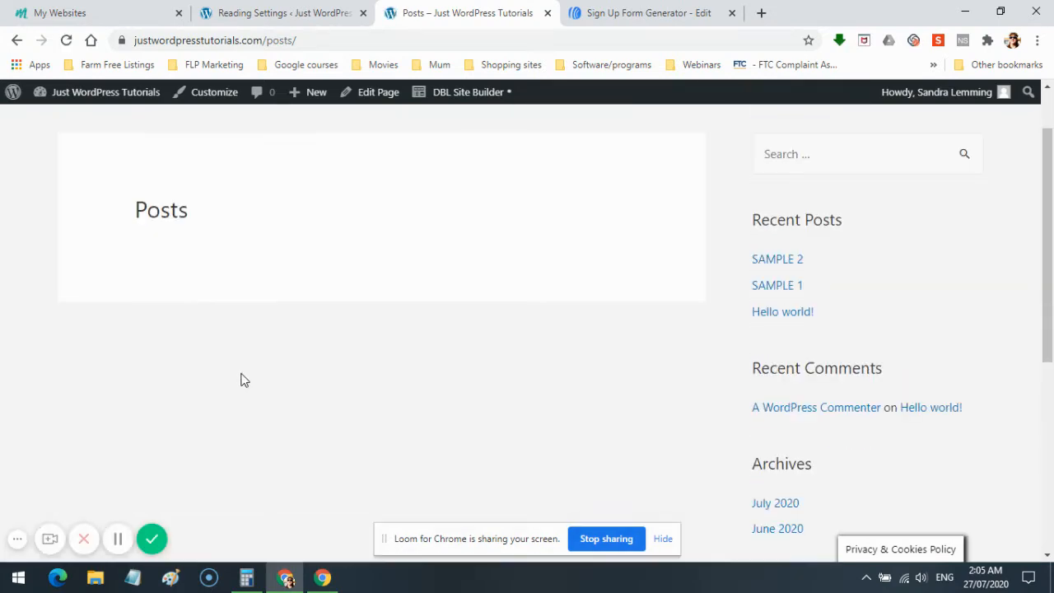
click(697, 134)
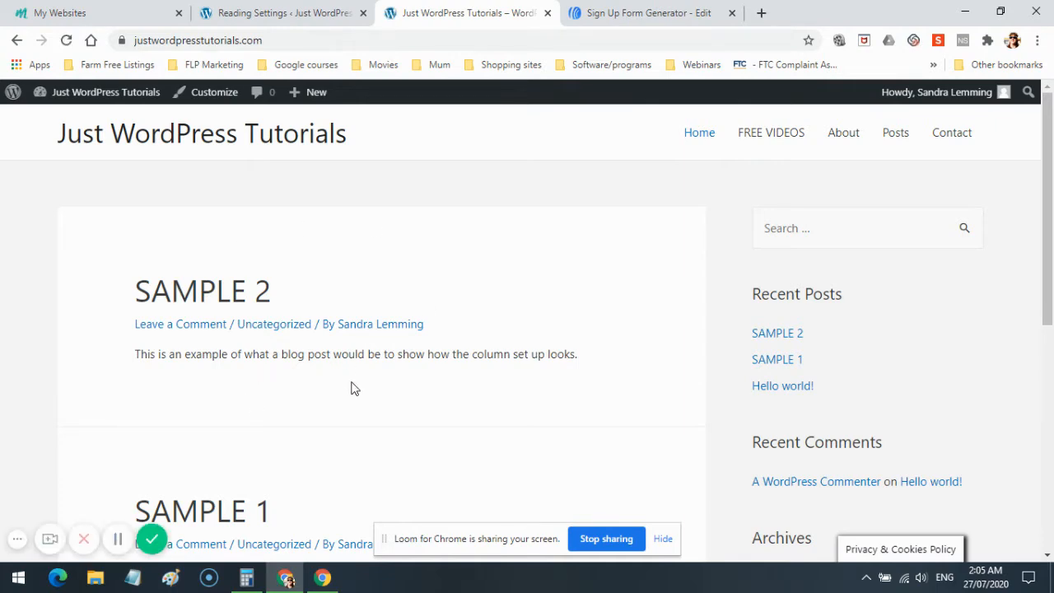
scroll(352, 388, down, 3)
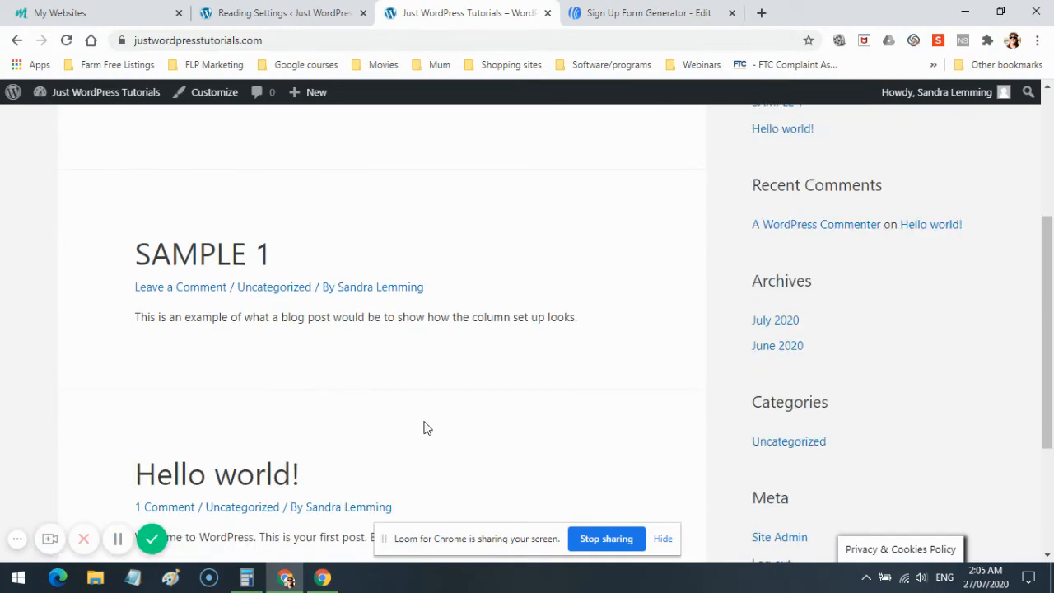
scroll(426, 427, down, 2)
scroll(425, 426, up, 6)
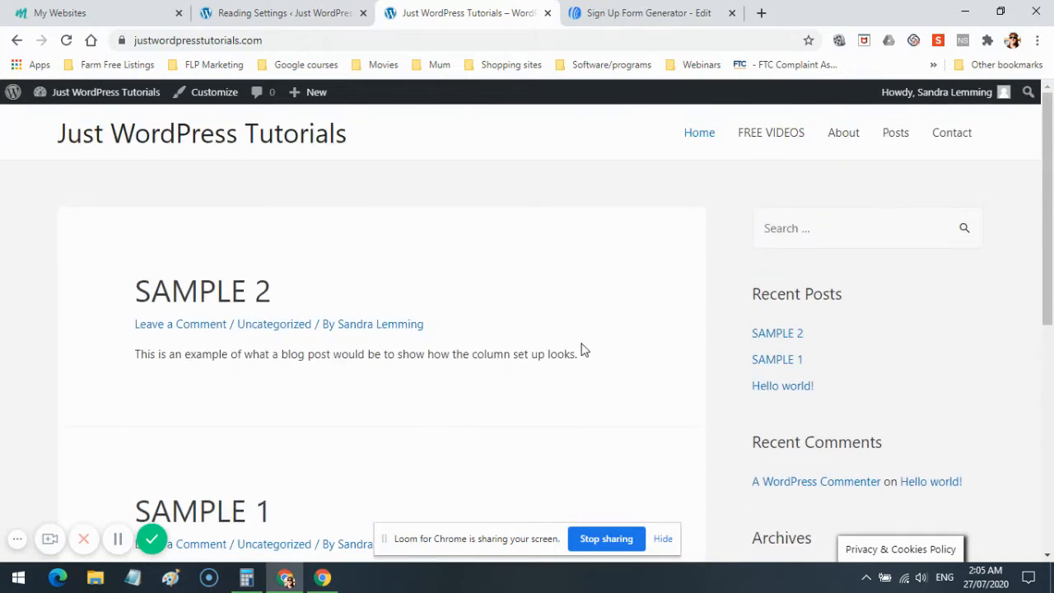
- In the WordPress Reading settings, set a static homepage using Home, choose Posts as the posts page, and save the changes
click(259, 15)
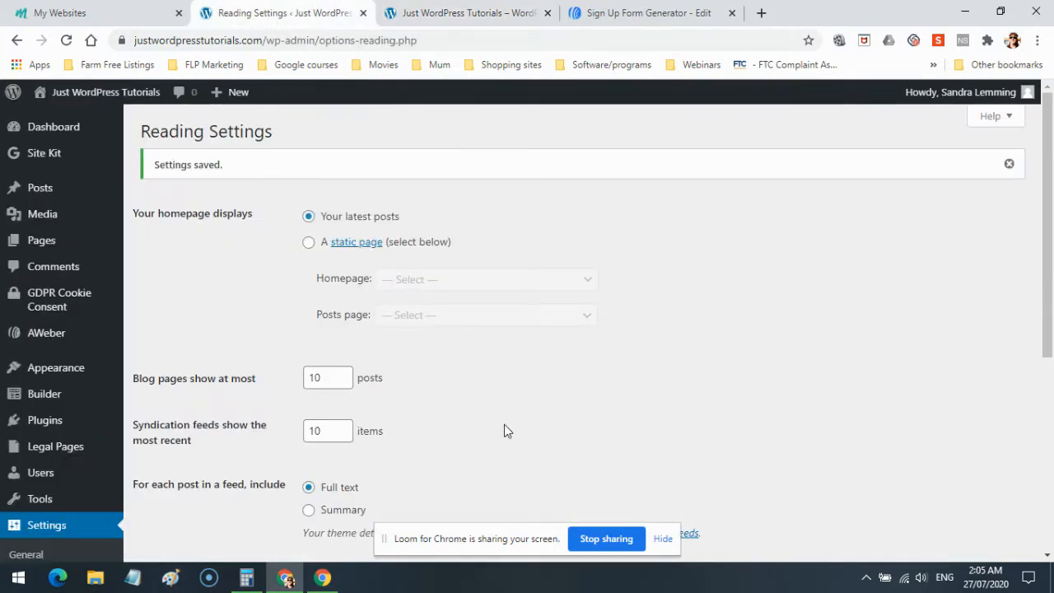
scroll(64, 428, down, 2)
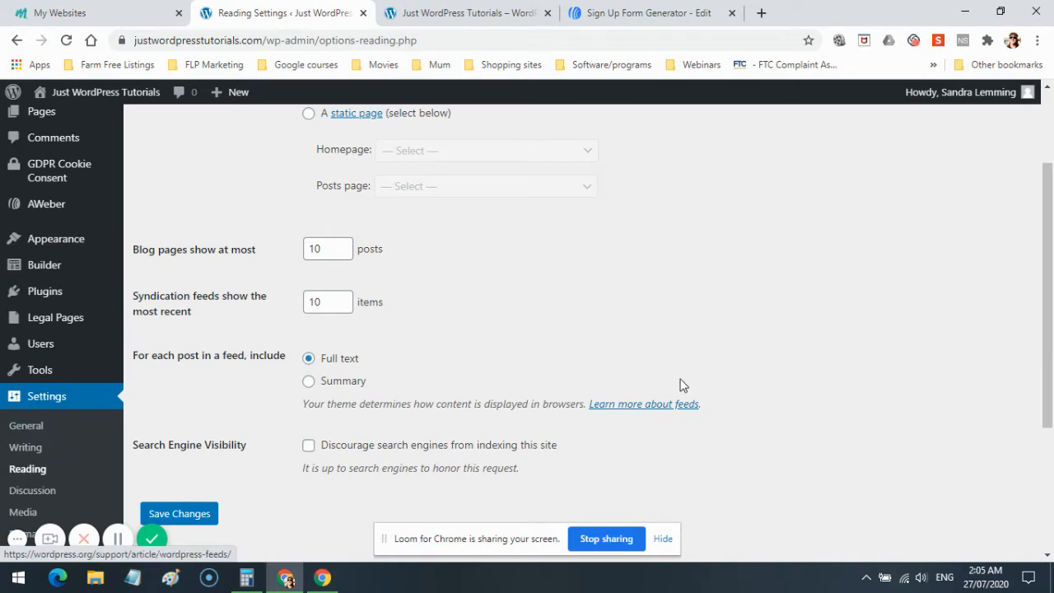
scroll(681, 384, up, 2)
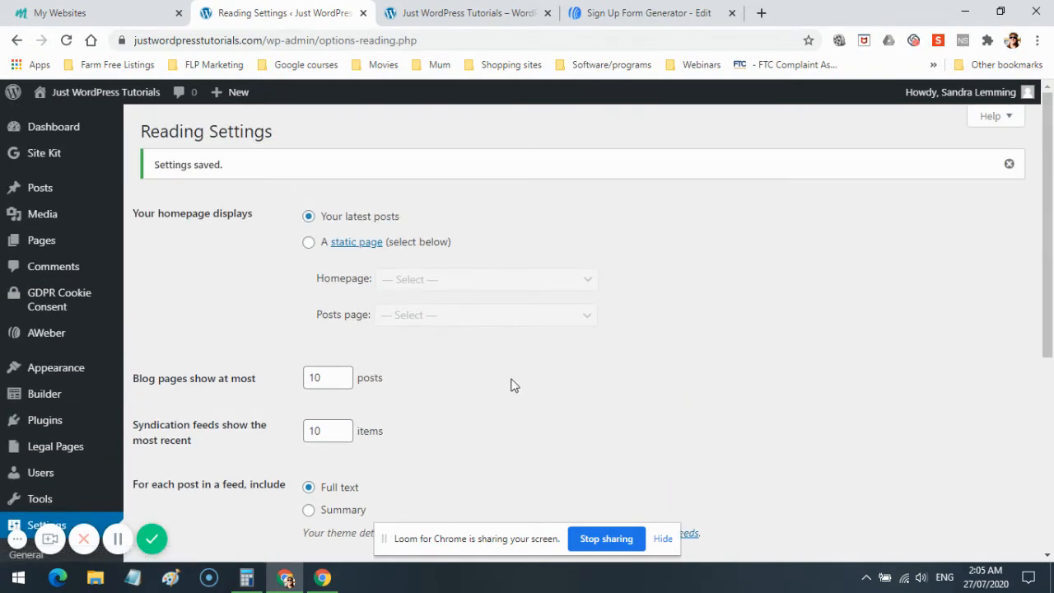
click(310, 247)
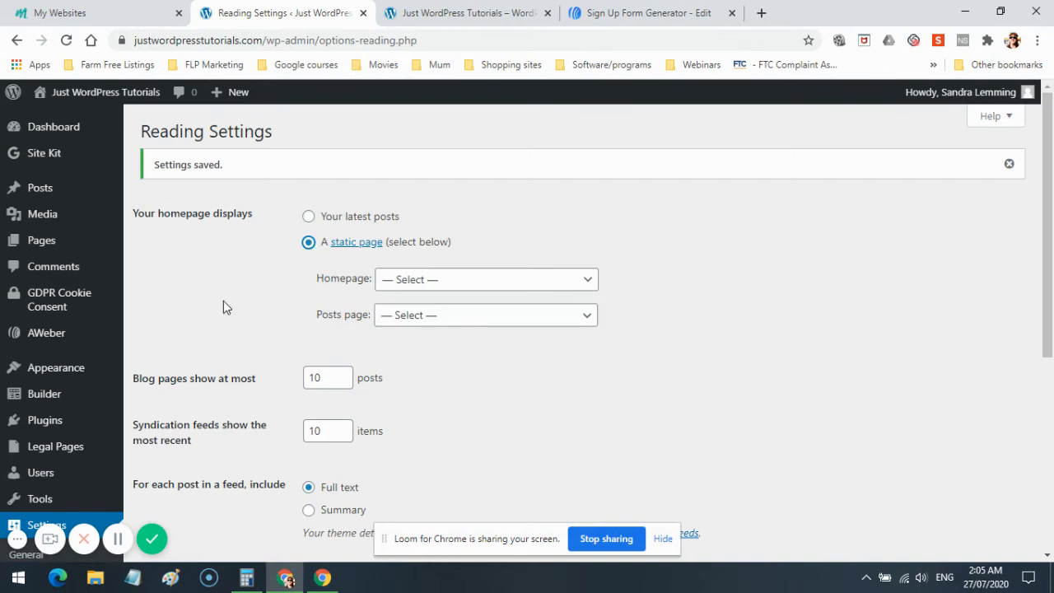
click(590, 281)
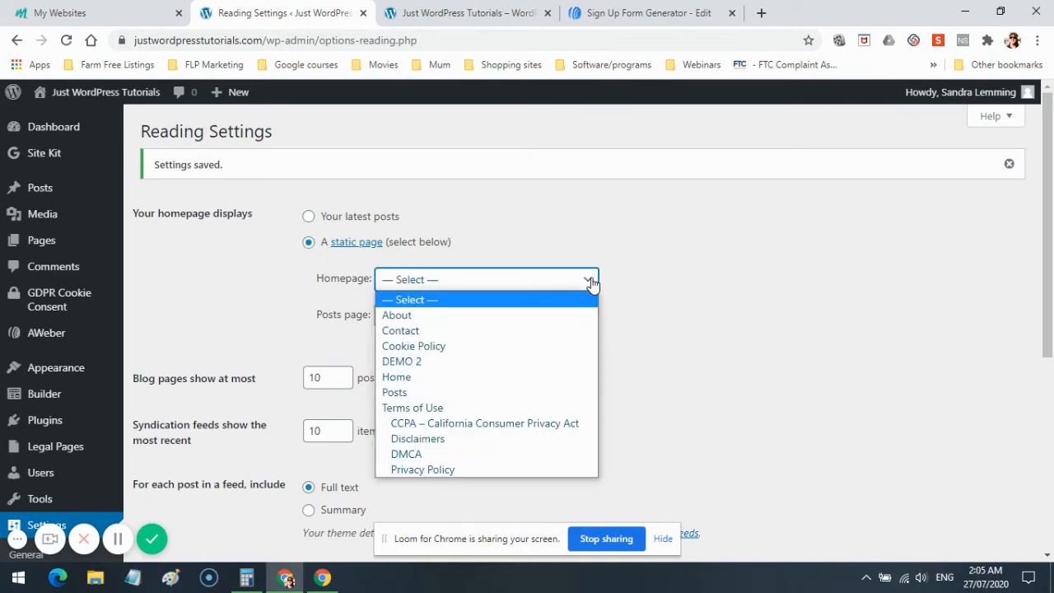
click(412, 377)
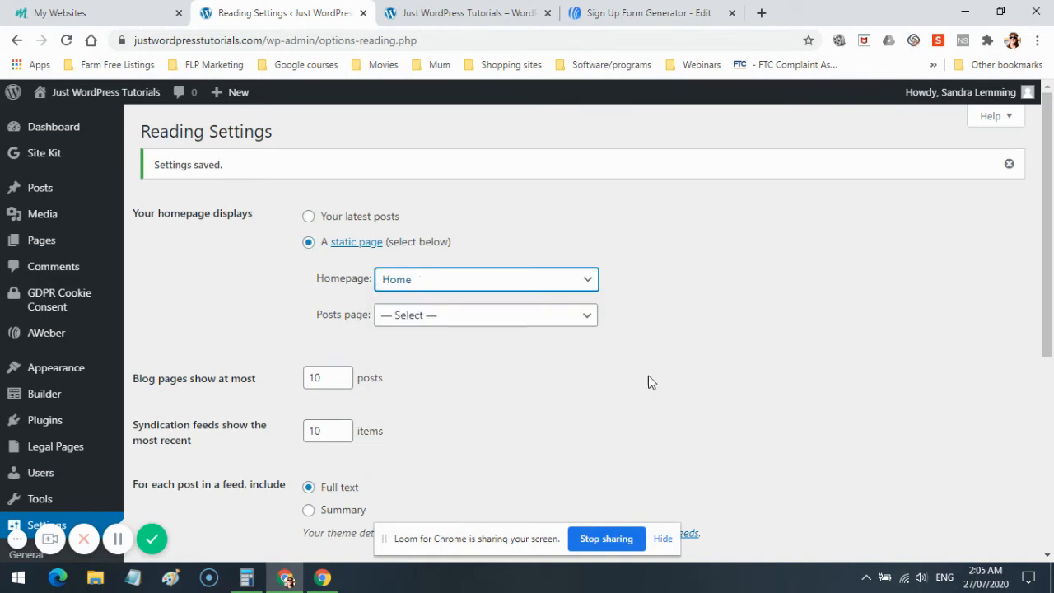
click(587, 315)
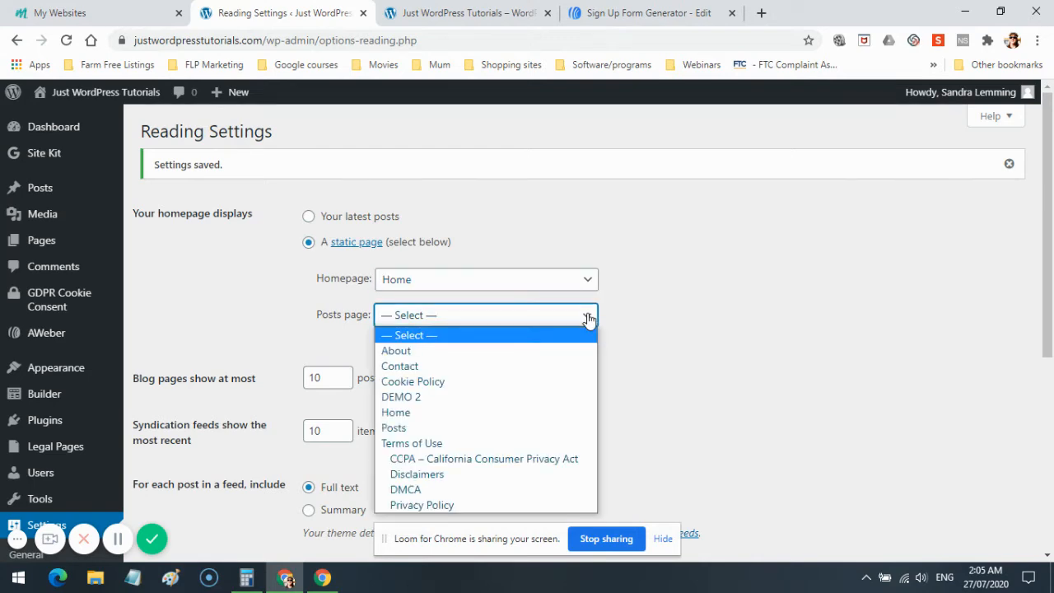
click(407, 428)
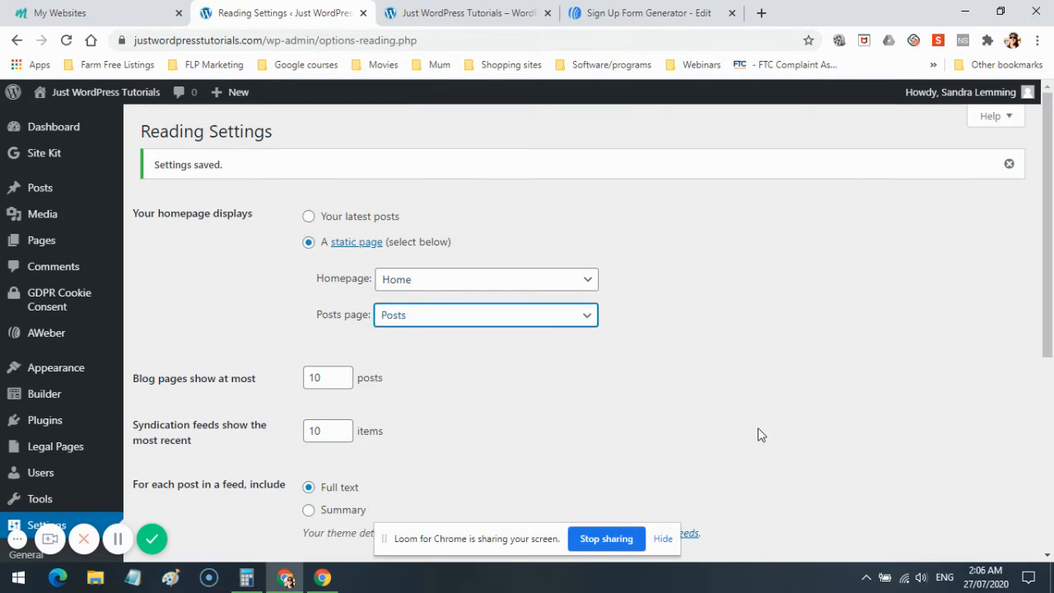
scroll(758, 434, down, 5)
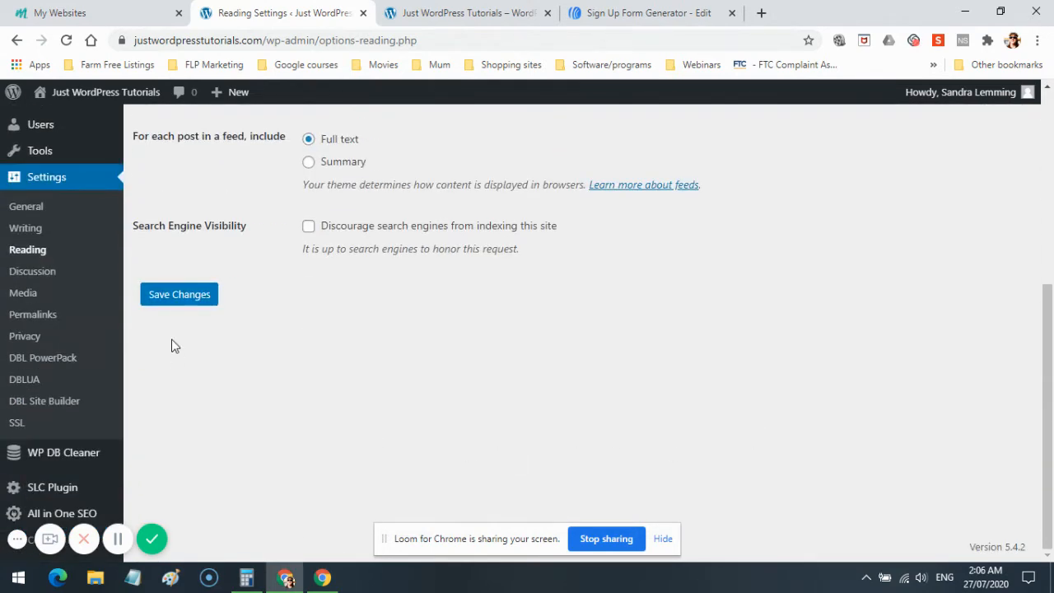
click(191, 302)
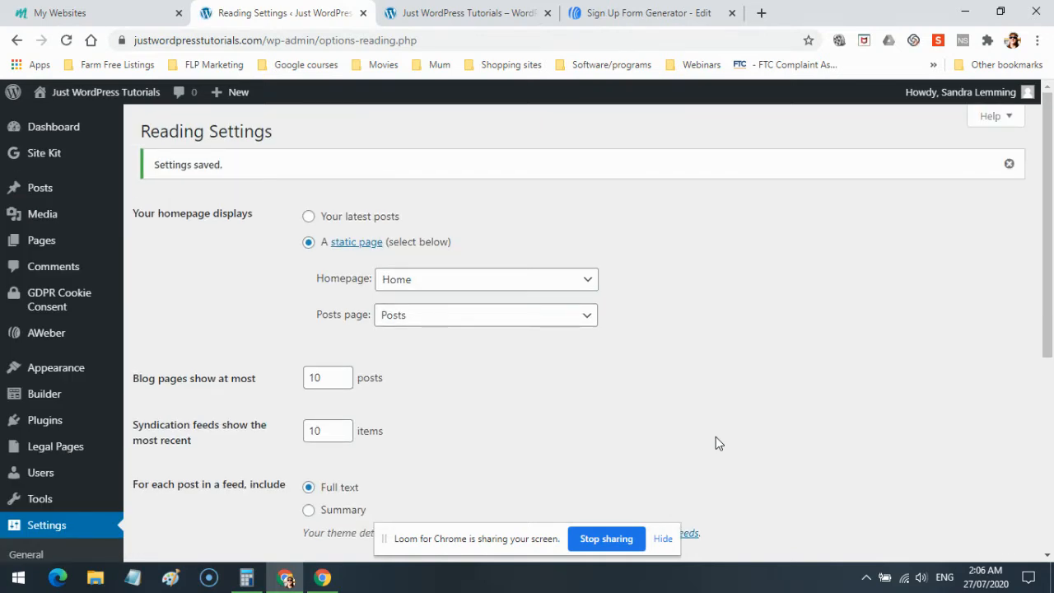
- Reload the live site and check what its home page and Posts page display under the static homepage setting
click(481, 11)
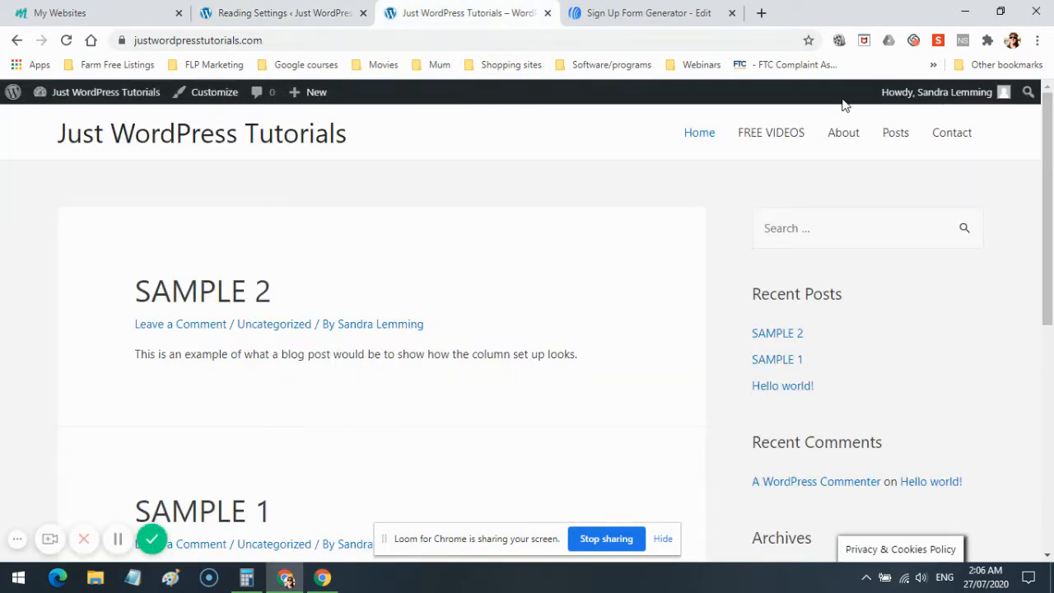
click(66, 42)
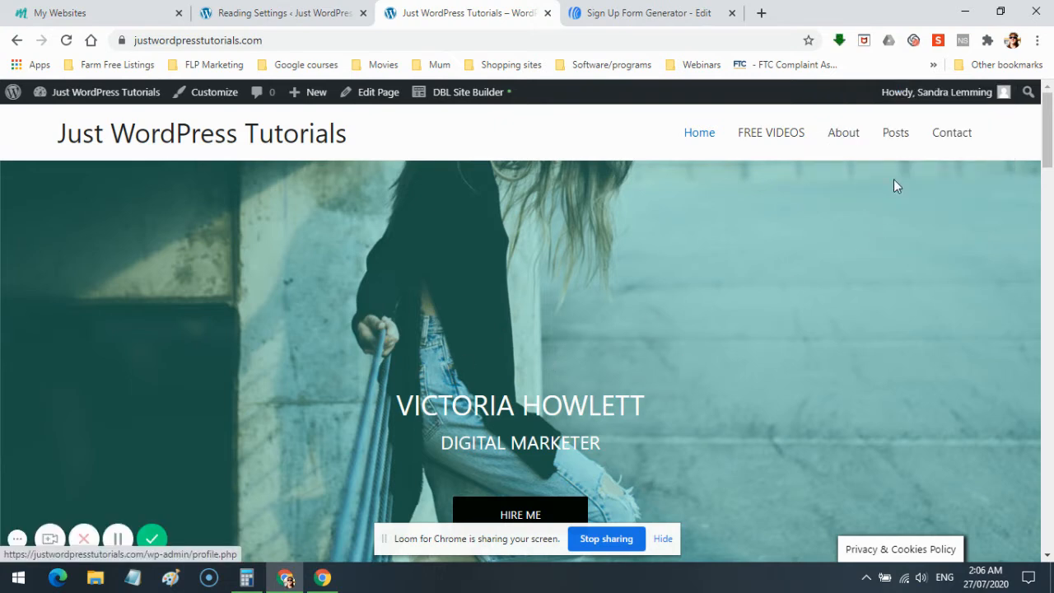
click(894, 135)
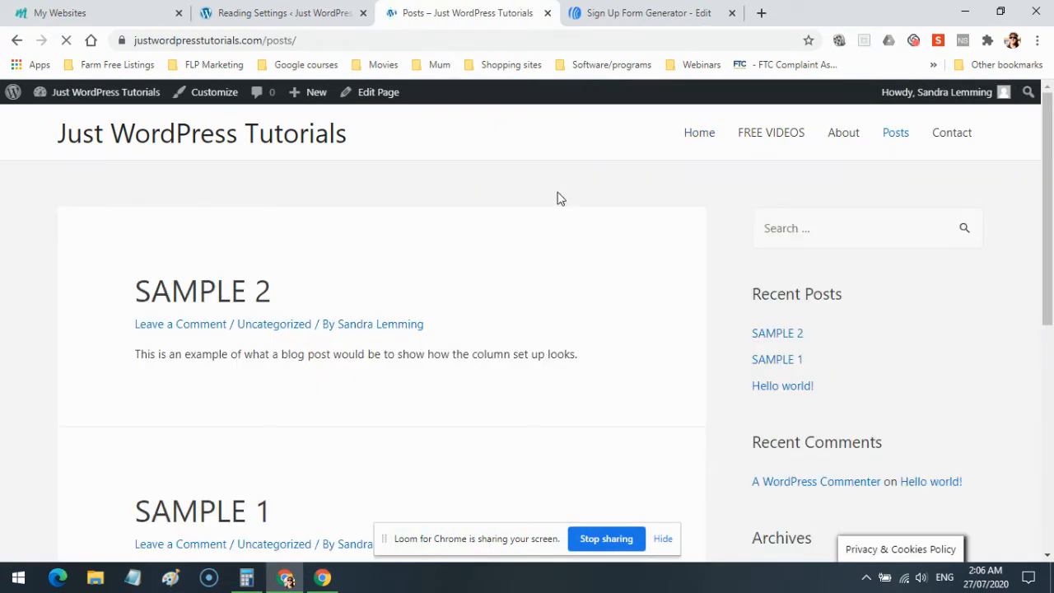
click(696, 135)
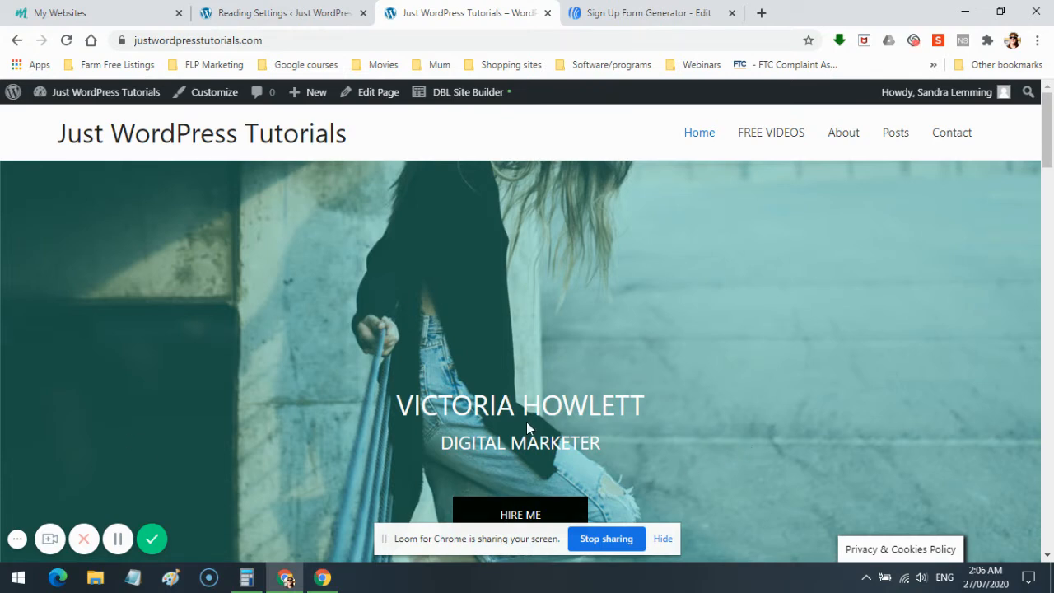
- From the list of all WordPress pages, add a new page titled "Home 2"
click(295, 15)
mouse_move(42, 223)
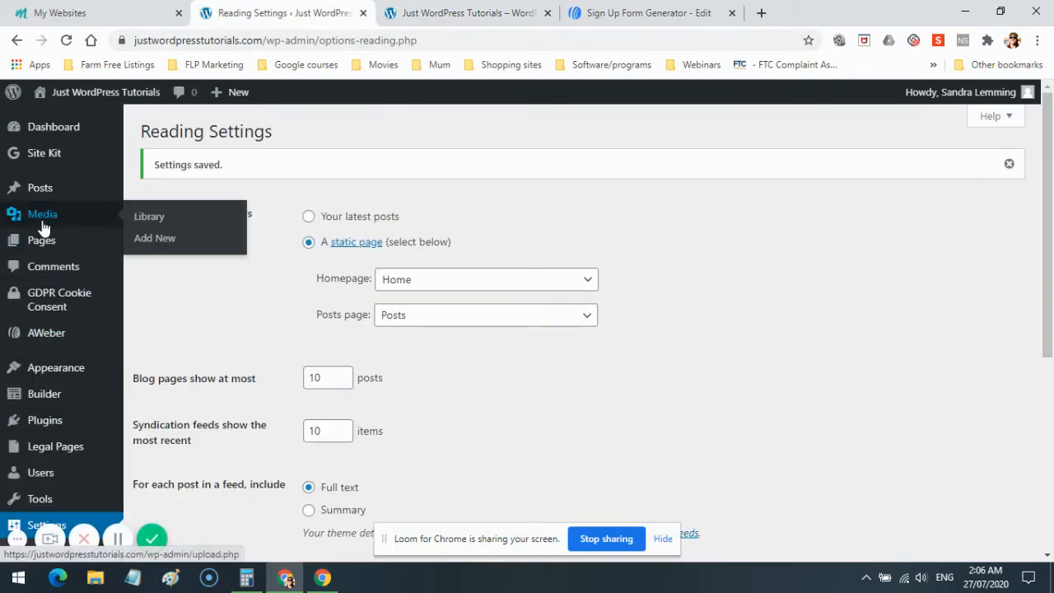
mouse_move(39, 246)
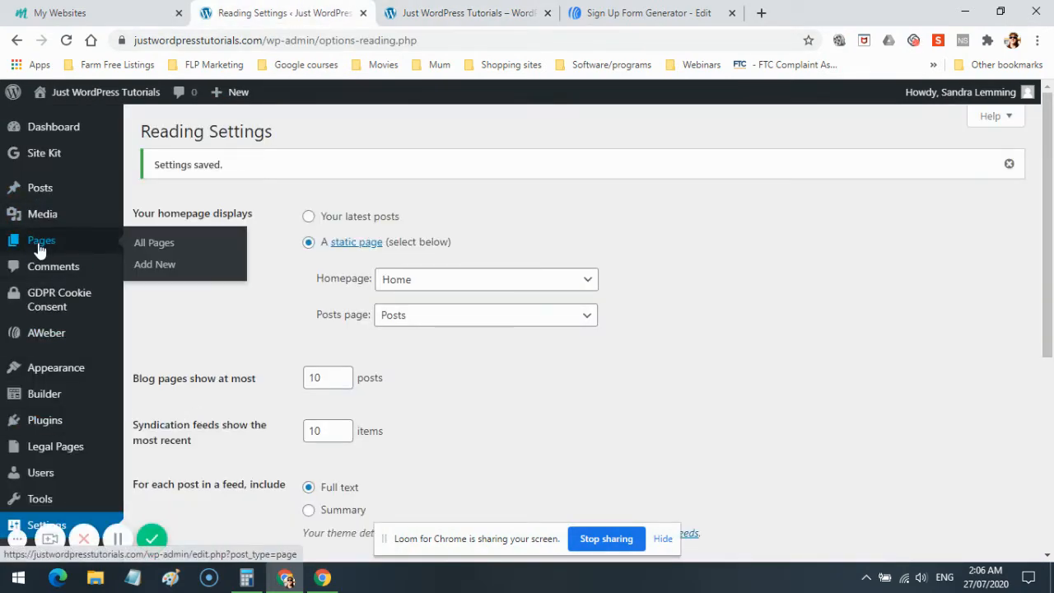
click(152, 245)
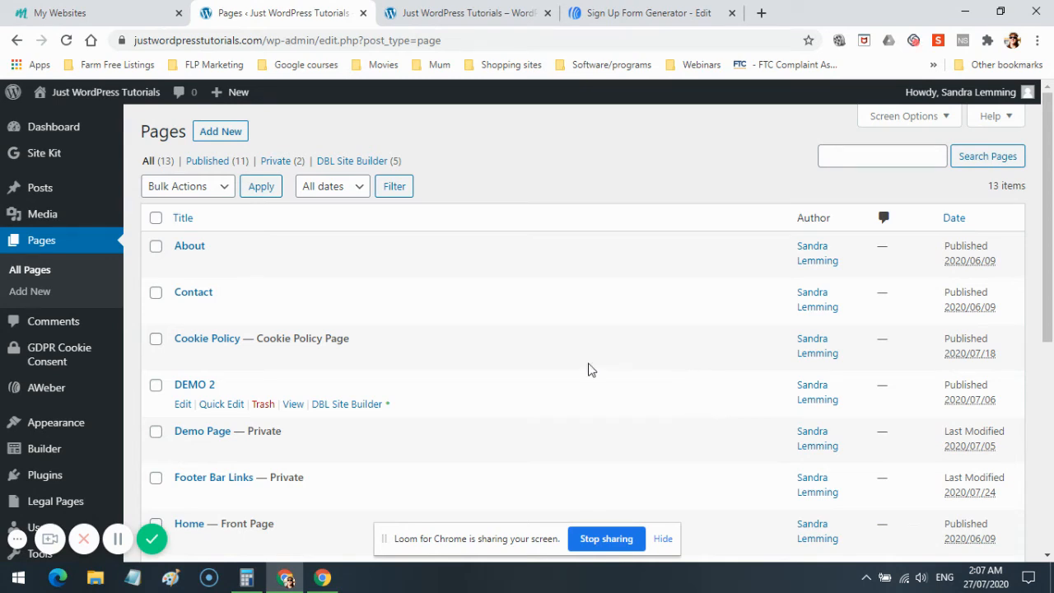
click(222, 134)
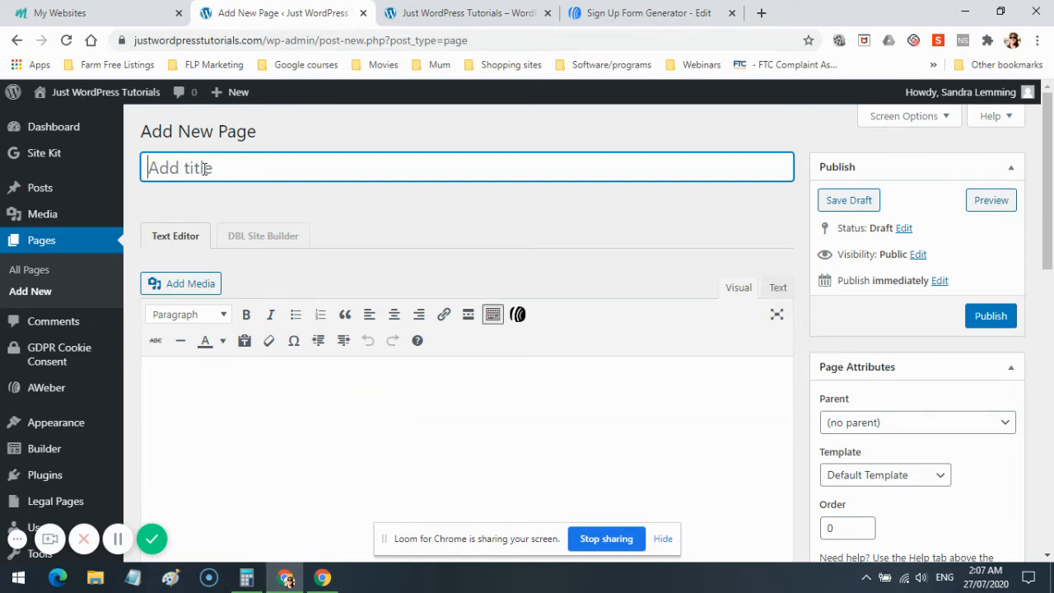
text(Home 2)
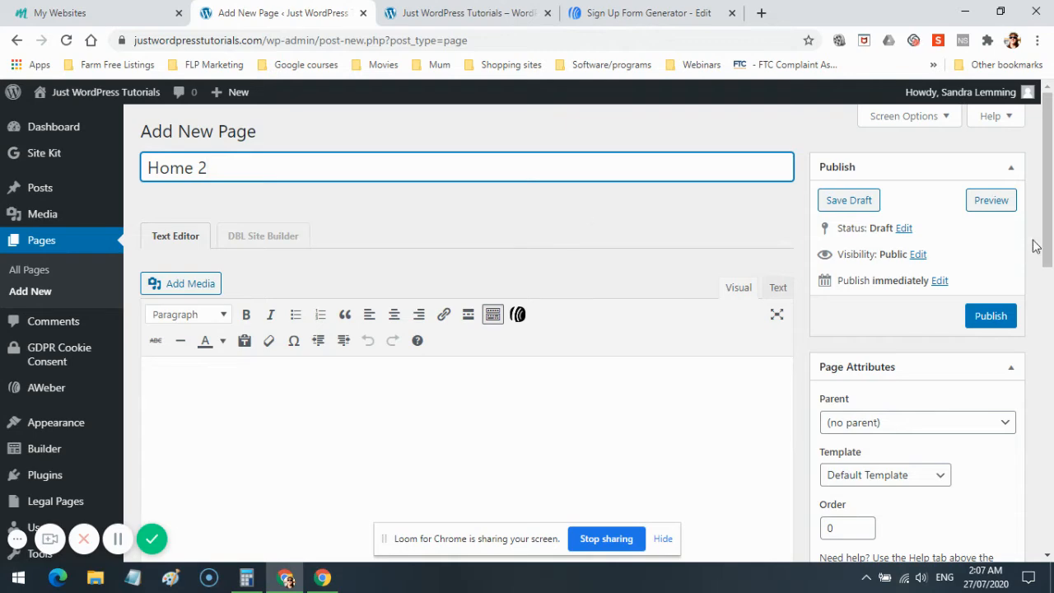
- In the page's Astra settings, choose No Sidebar and the Full Width / Contained content layout, and disable the title
scroll(991, 337, down, 5)
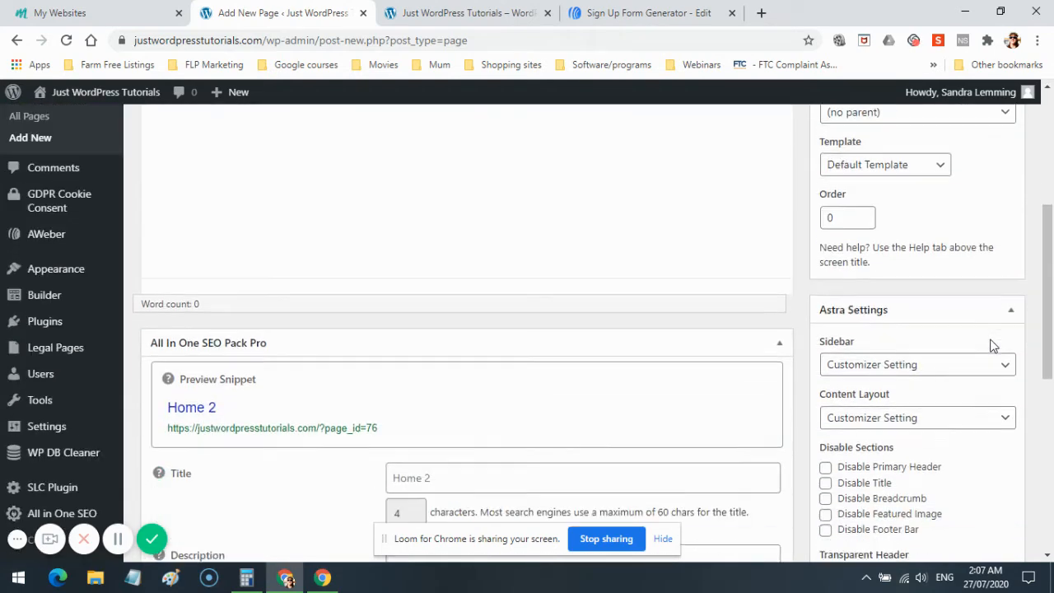
click(1000, 290)
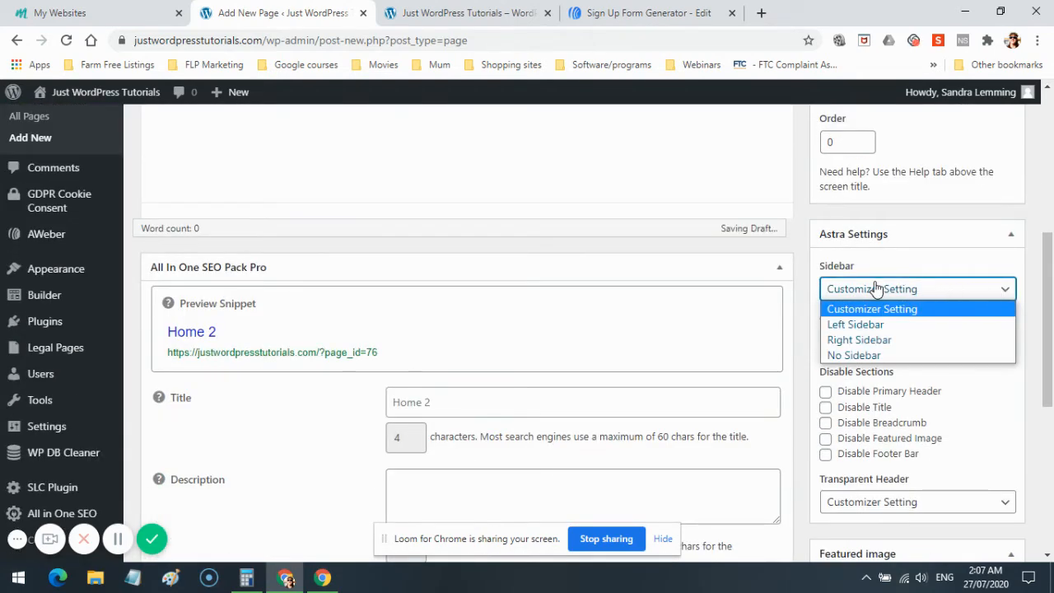
click(862, 353)
click(1003, 346)
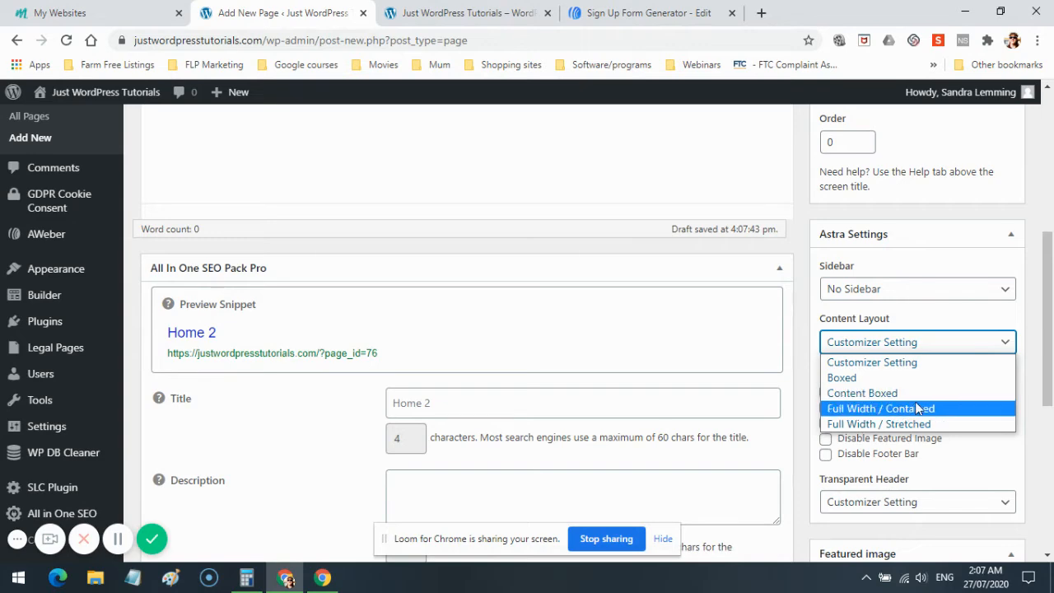
click(918, 409)
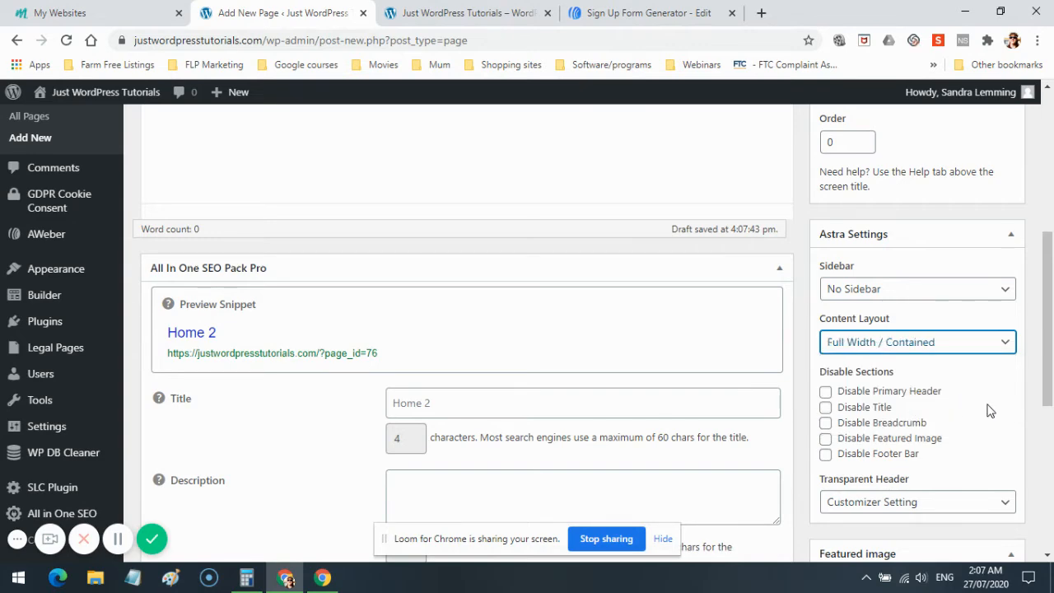
click(826, 407)
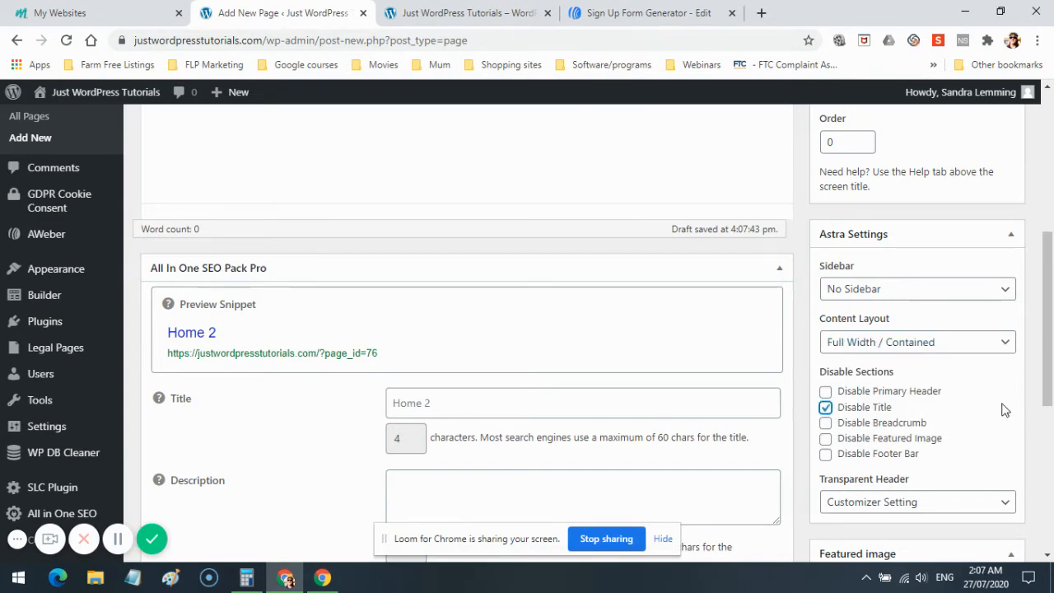
- Publish the Home 2 page and open it in the DBL Site Builder
scroll(1004, 410, down, 3)
scroll(1004, 410, up, 8)
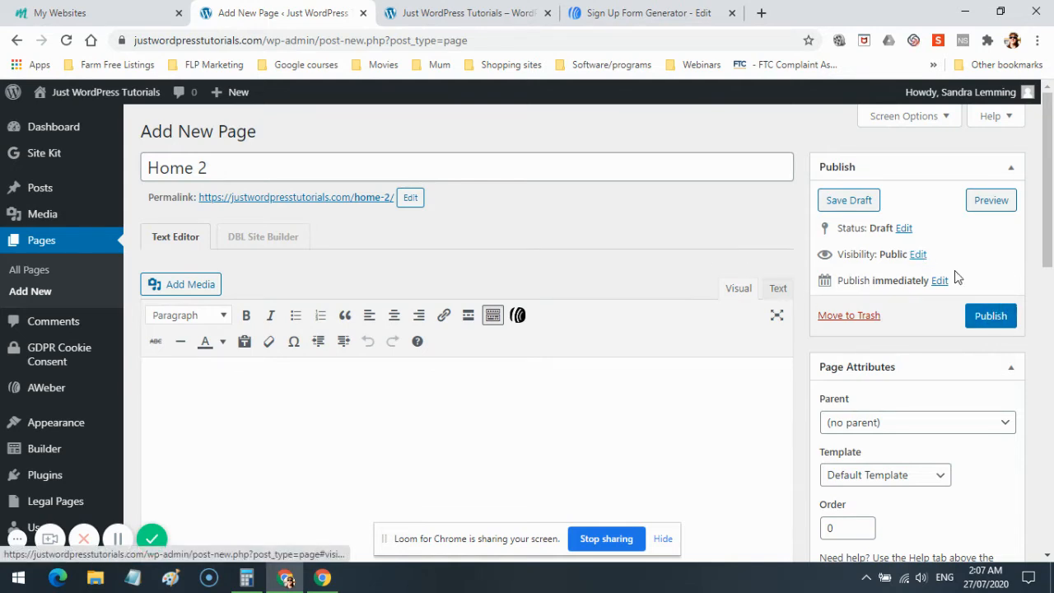
click(988, 318)
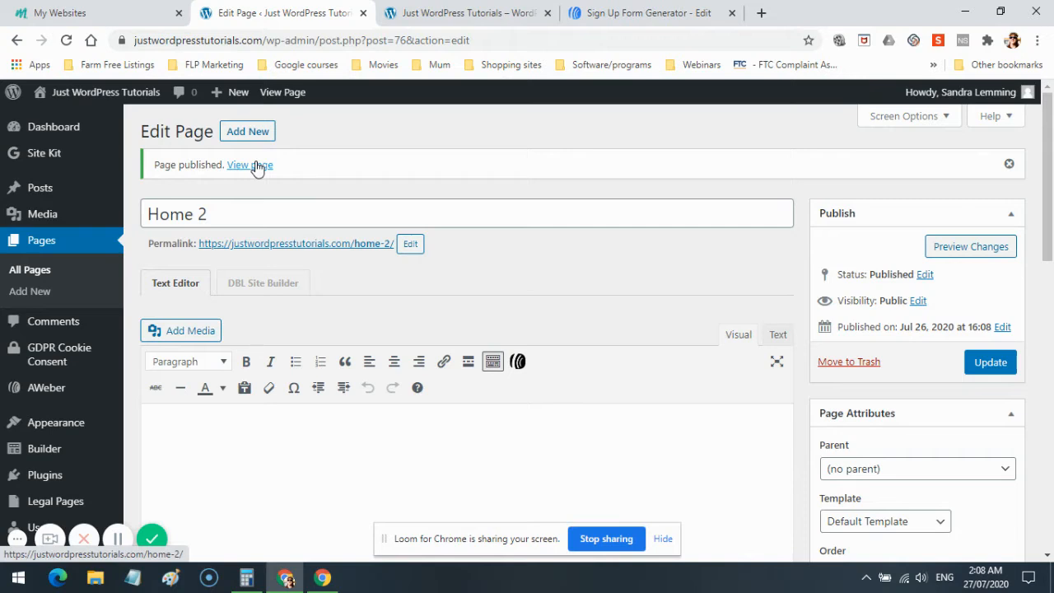
click(266, 284)
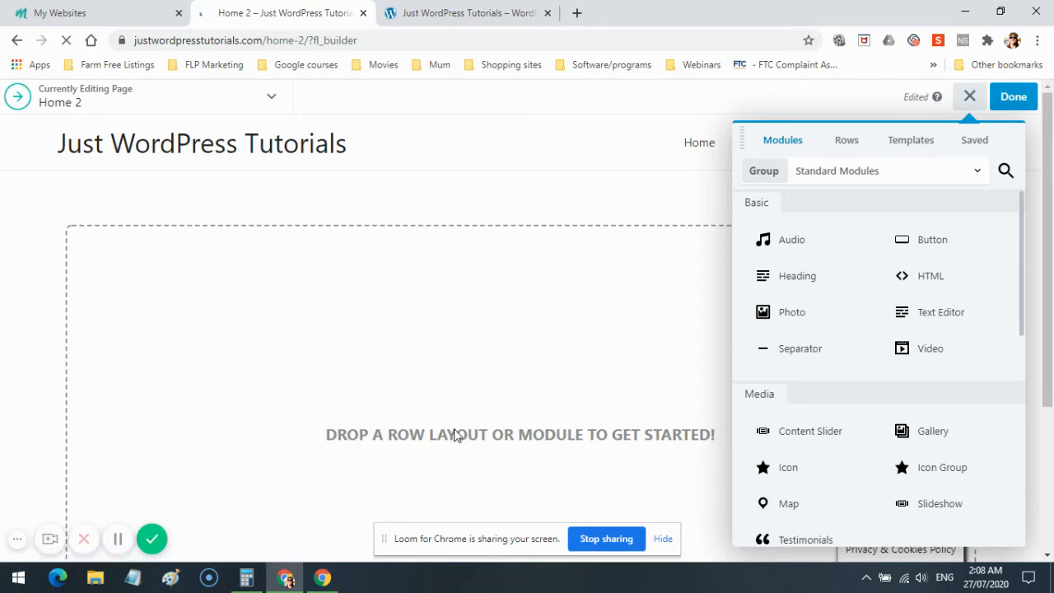
- Look over the column row layouts the builder offers for the empty page
click(847, 142)
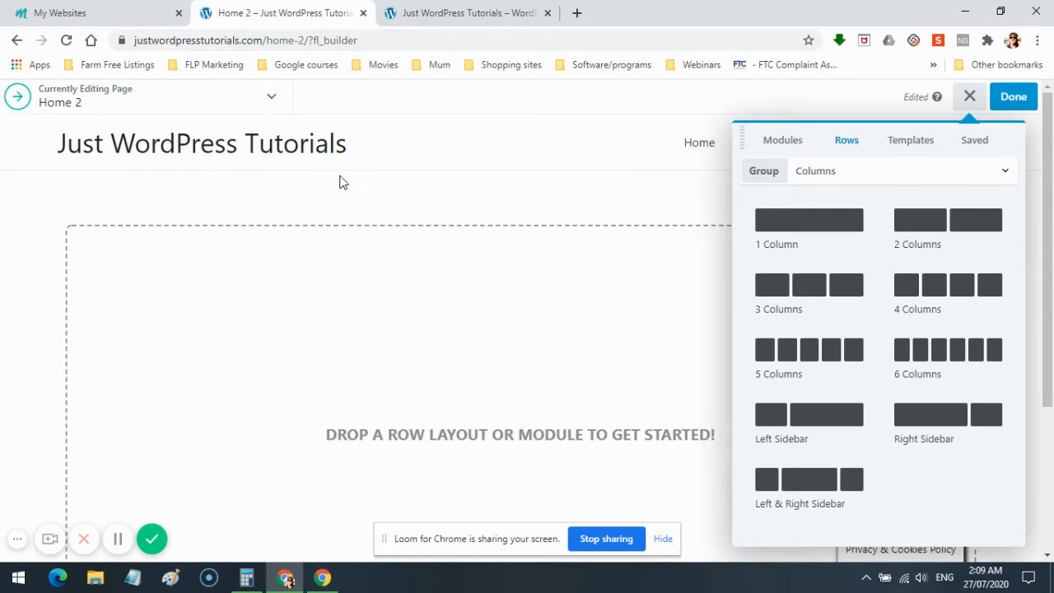
click(795, 221)
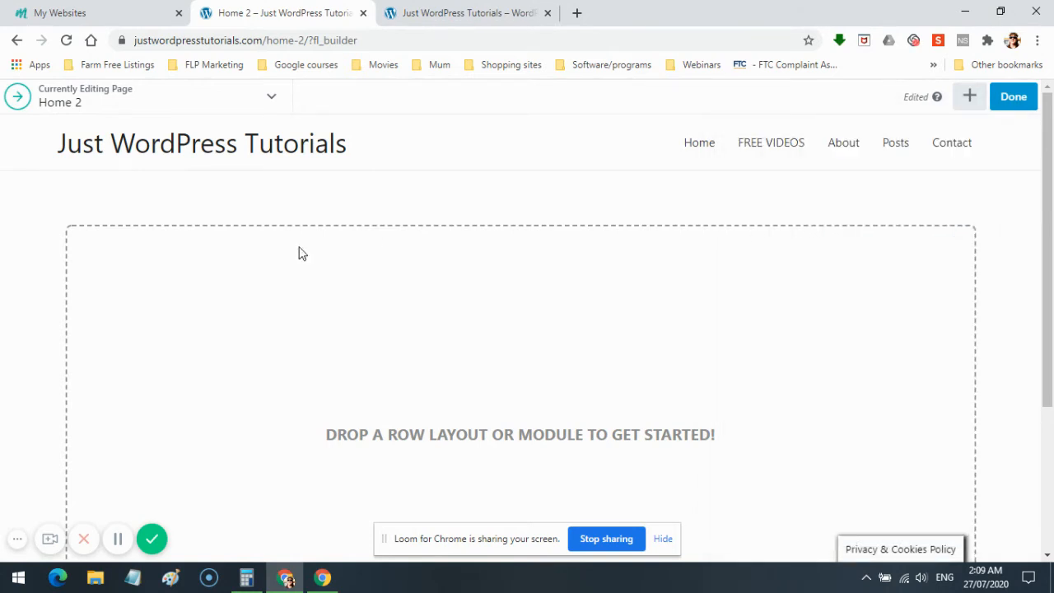
click(969, 97)
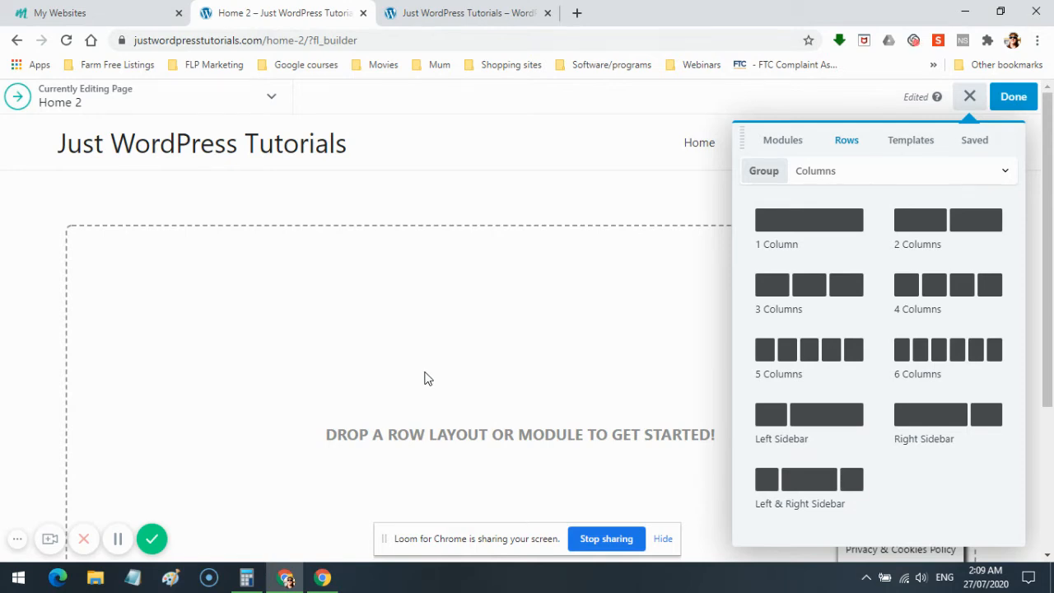
- Browse the Landing Pages templates for a design suited to the Home 2 page
click(910, 141)
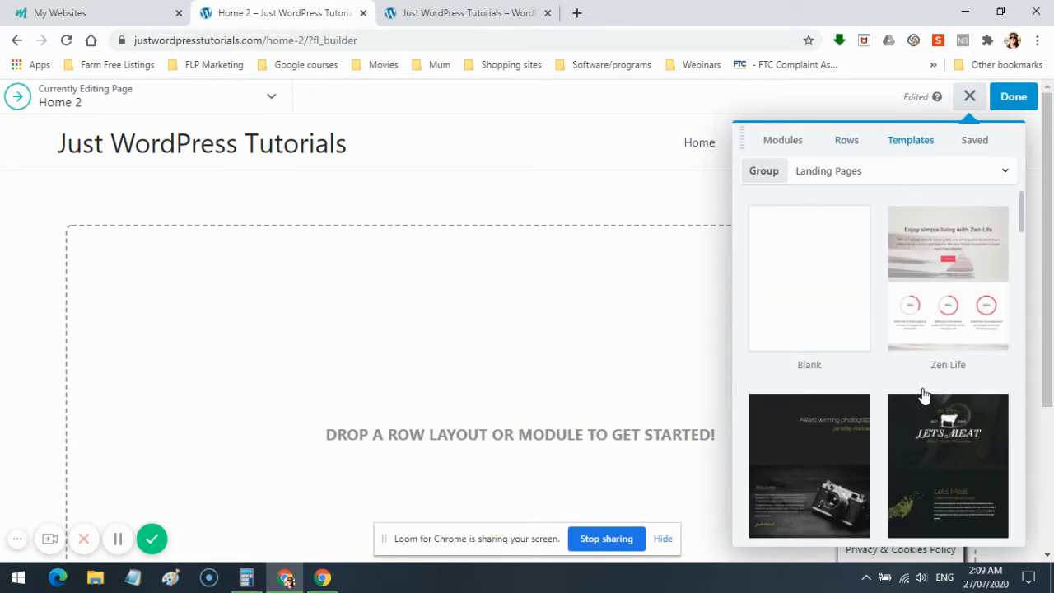
scroll(925, 396, down, 8)
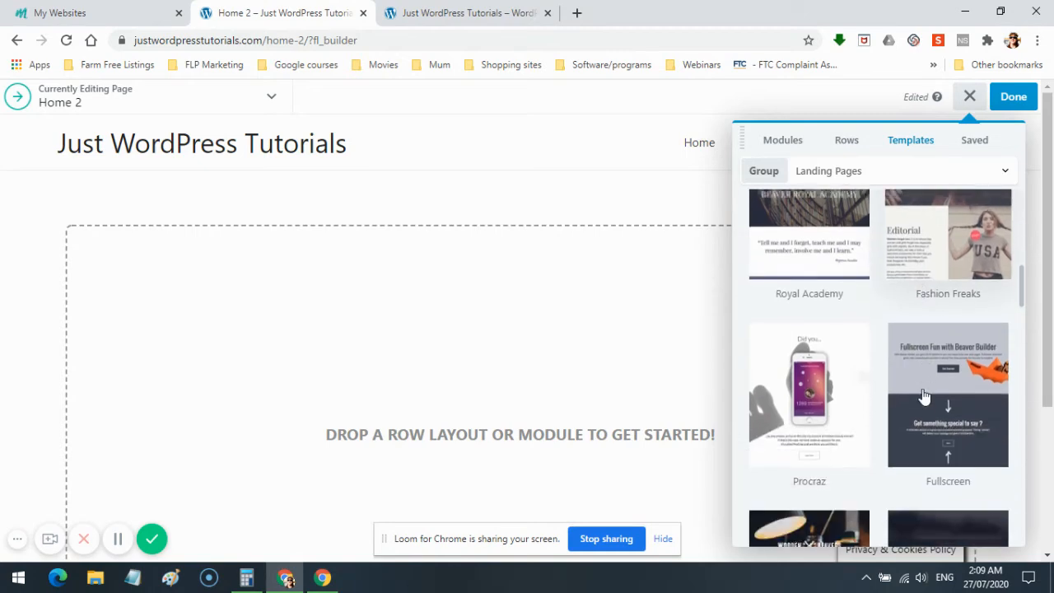
scroll(925, 397, down, 4)
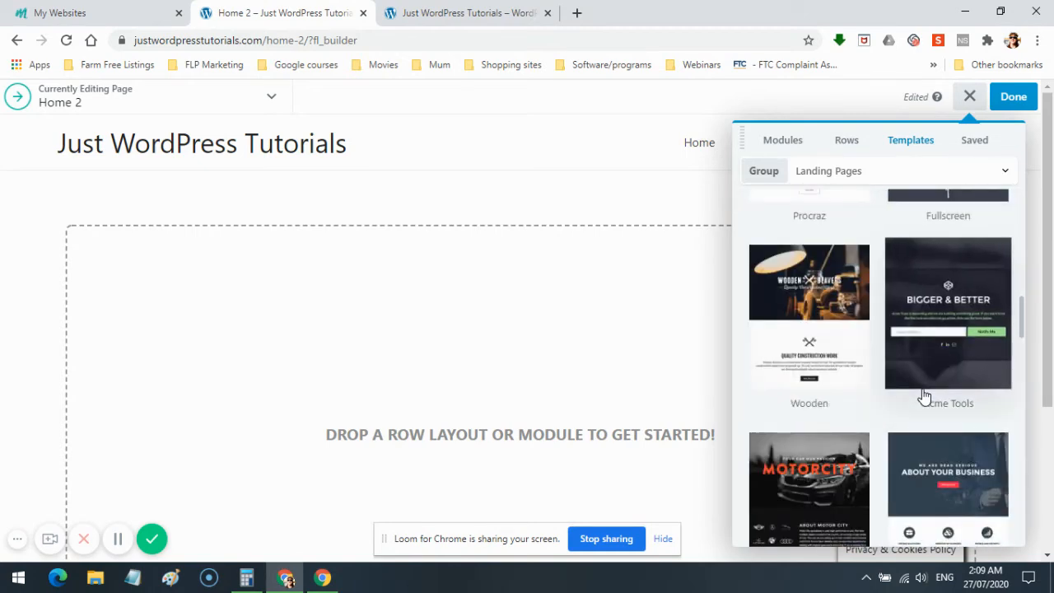
scroll(925, 396, up, 4)
scroll(924, 397, down, 3)
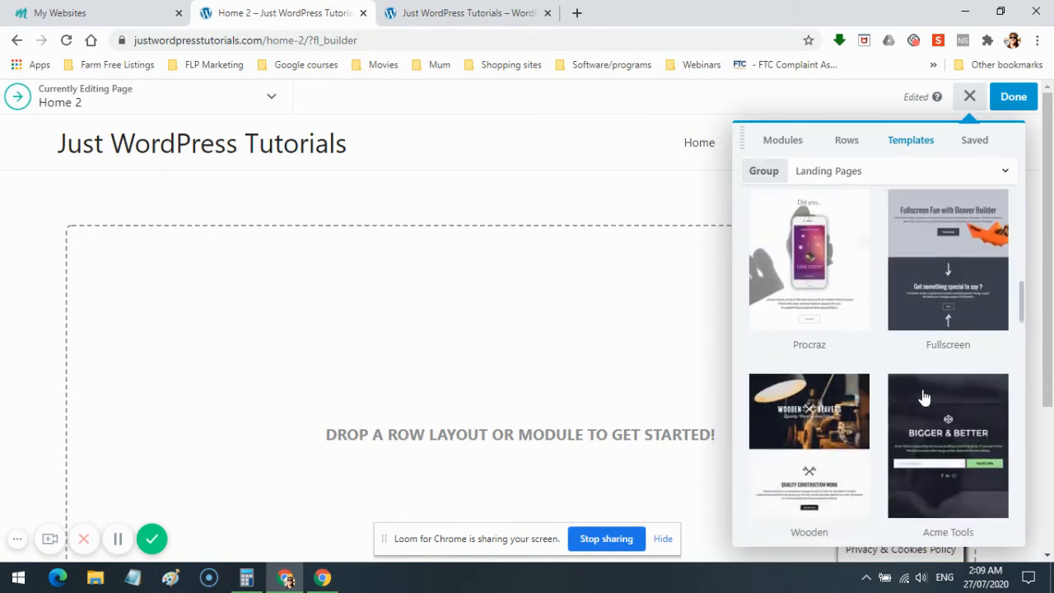
scroll(879, 294, up, 6)
scroll(903, 290, up, 1)
scroll(904, 291, up, 3)
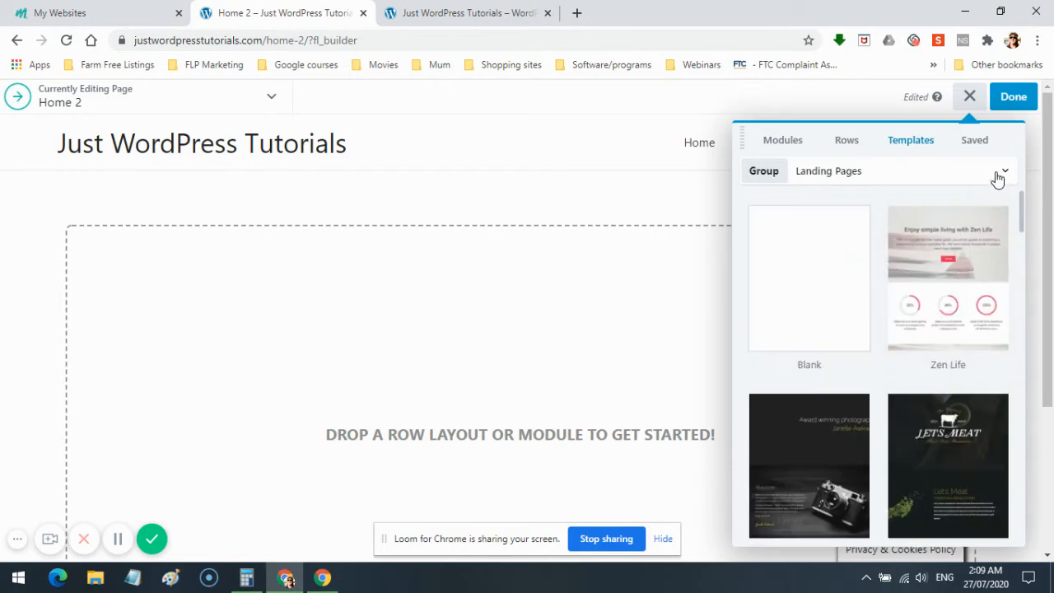
- Browse the Content Pages templates, from About Us to Sign Up, for a design suited to the Home 2 page
click(1001, 173)
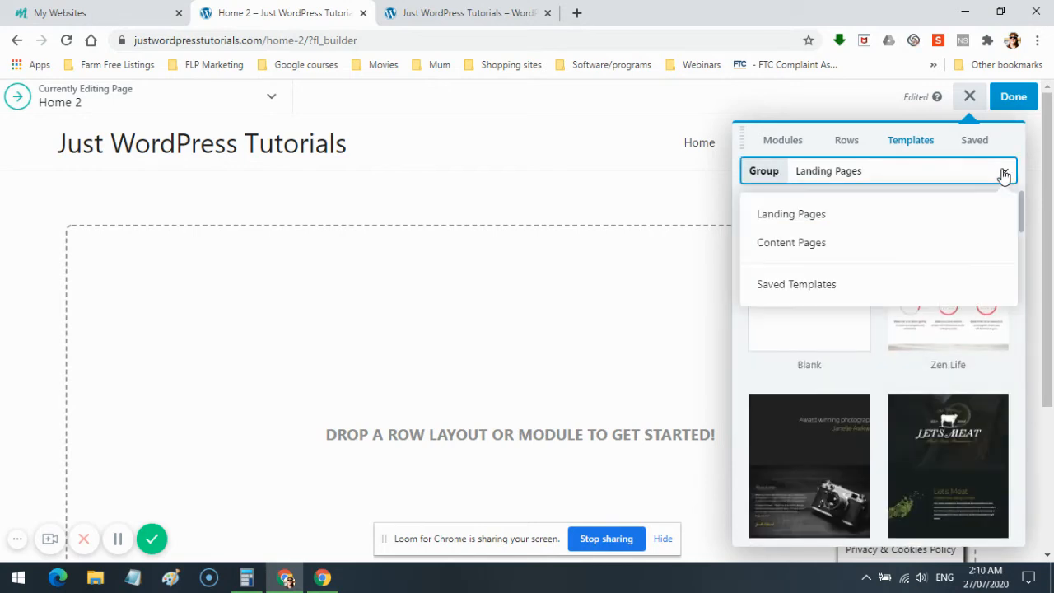
click(783, 243)
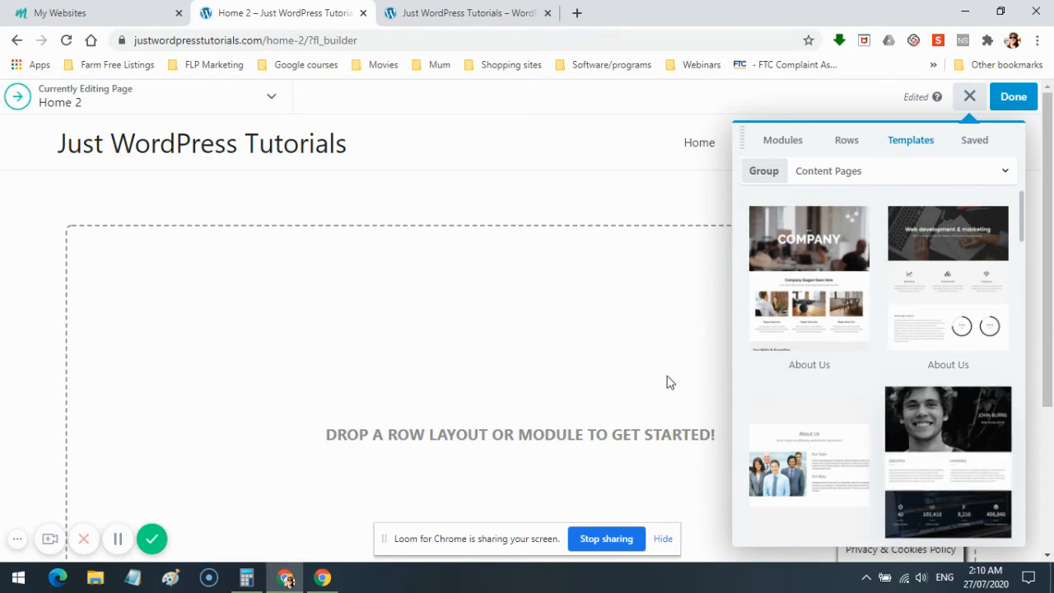
scroll(913, 339, down, 1)
scroll(914, 339, down, 6)
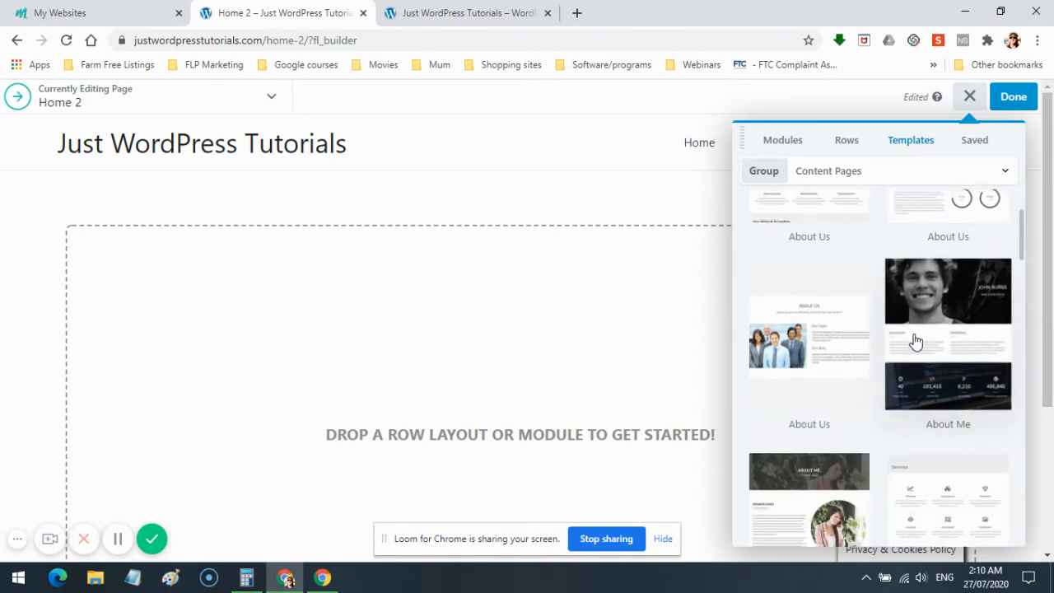
scroll(916, 340, down, 3)
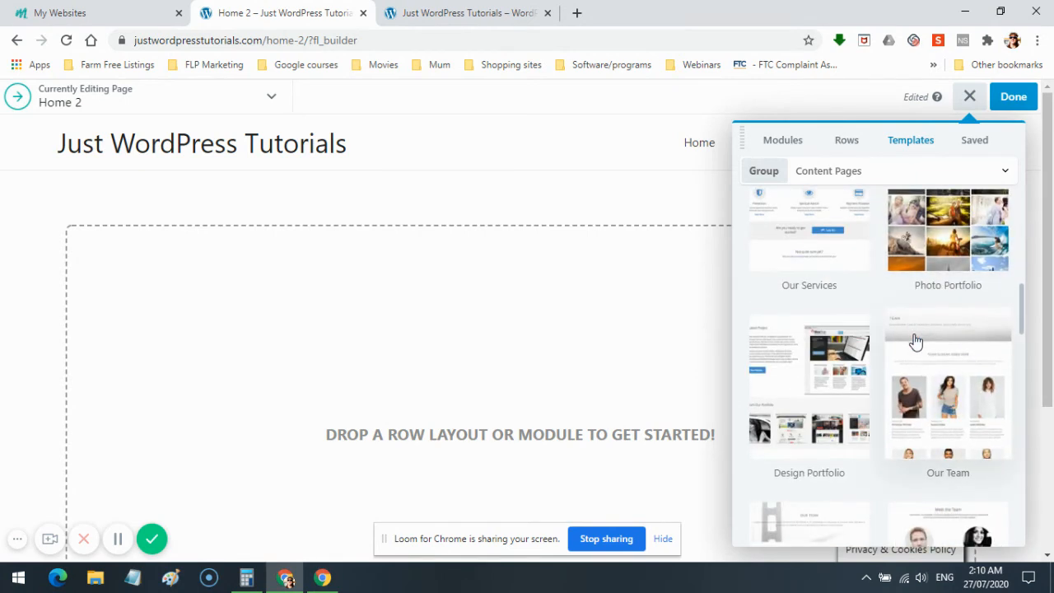
scroll(916, 341, down, 4)
scroll(916, 341, down, 4)
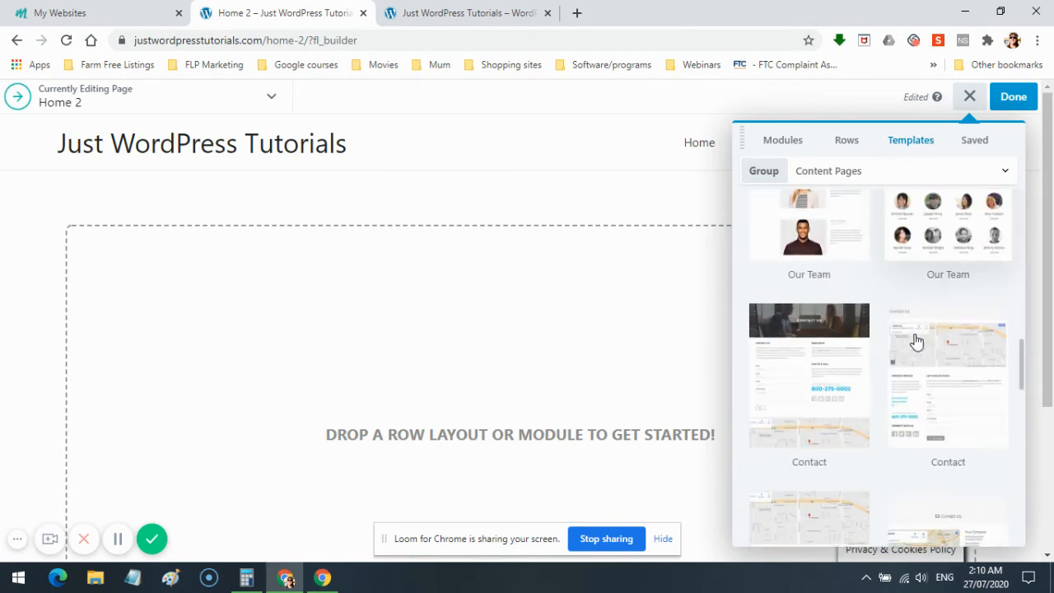
scroll(917, 341, down, 4)
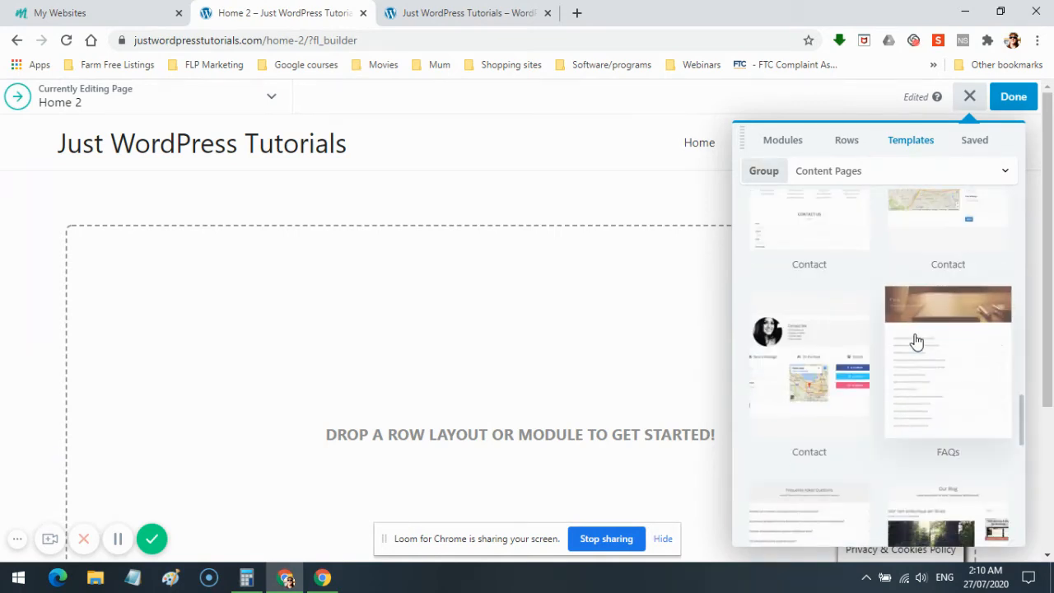
scroll(917, 341, down, 2)
scroll(917, 341, down, 2)
scroll(917, 341, down, 5)
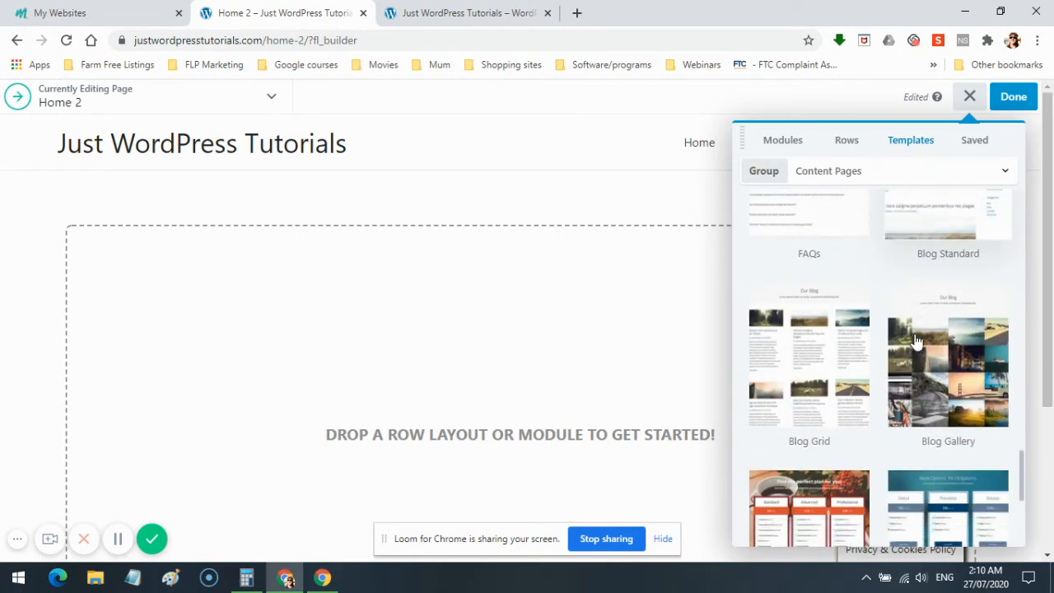
scroll(917, 341, down, 3)
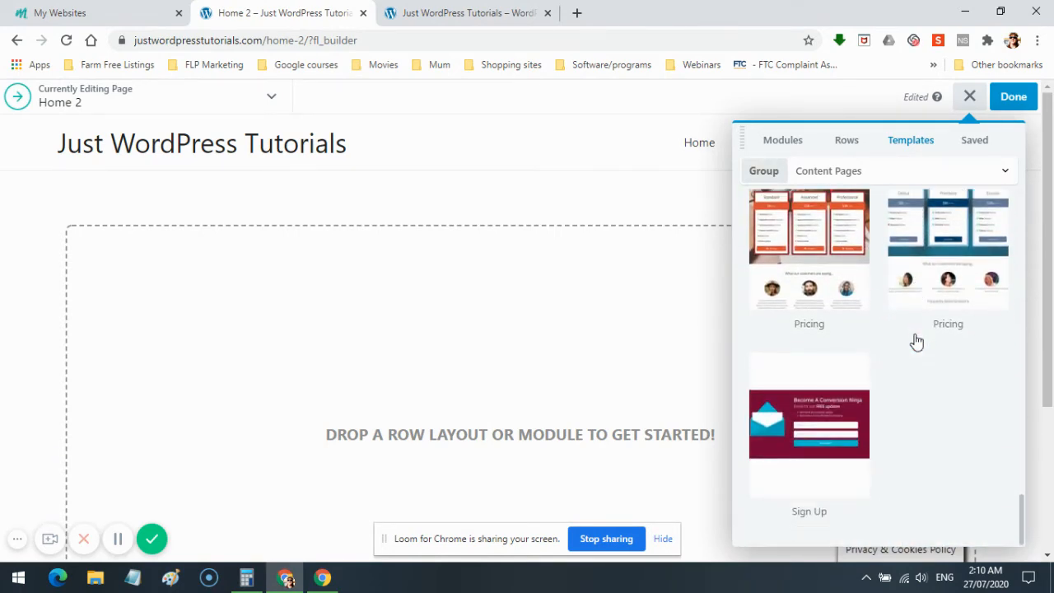
scroll(939, 407, up, 8)
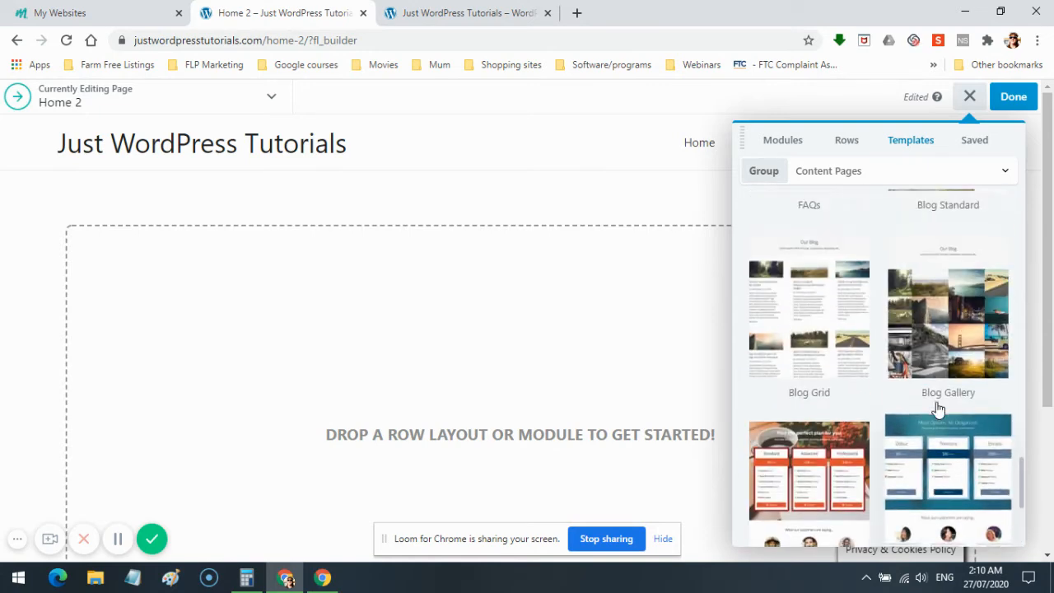
scroll(939, 408, up, 4)
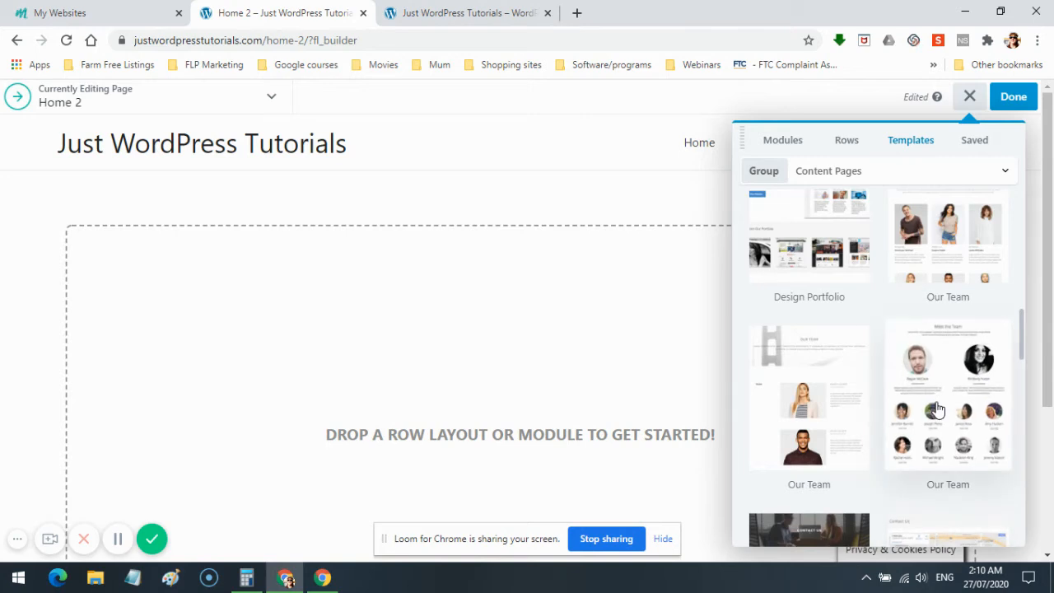
scroll(914, 412, up, 2)
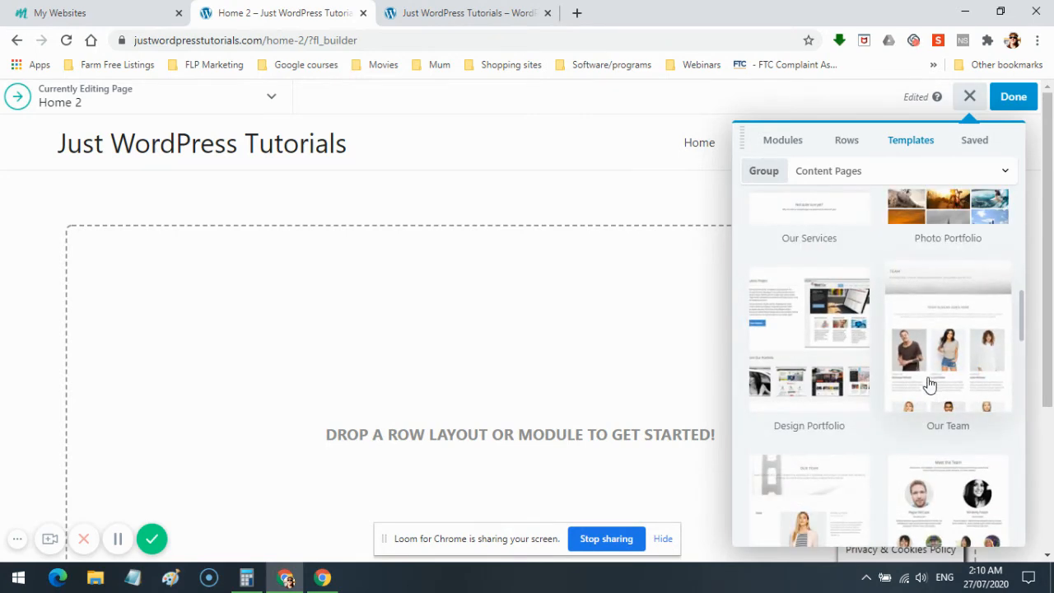
scroll(929, 385, up, 4)
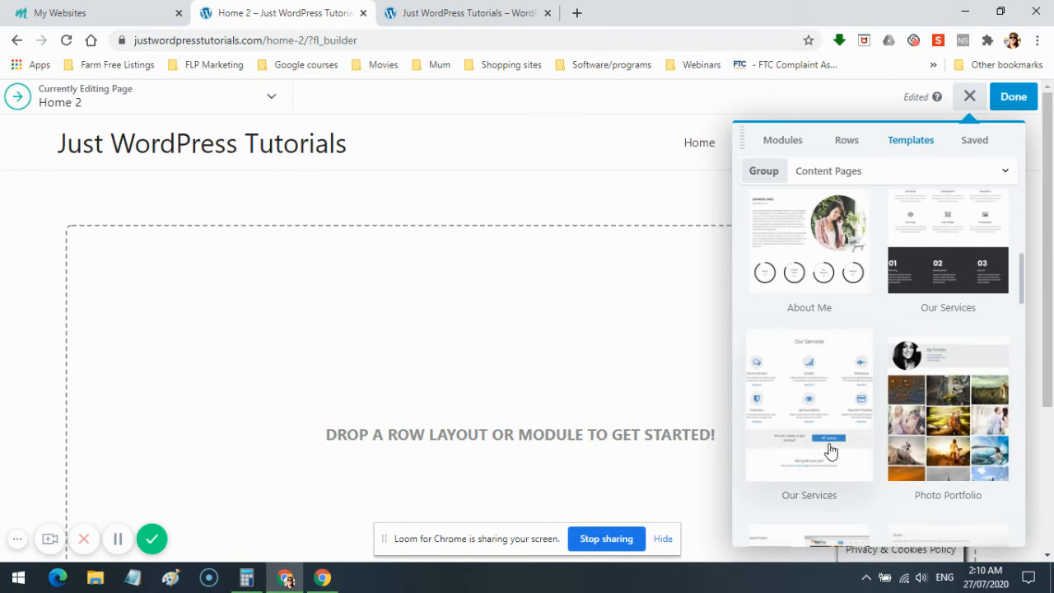
scroll(807, 404, up, 2)
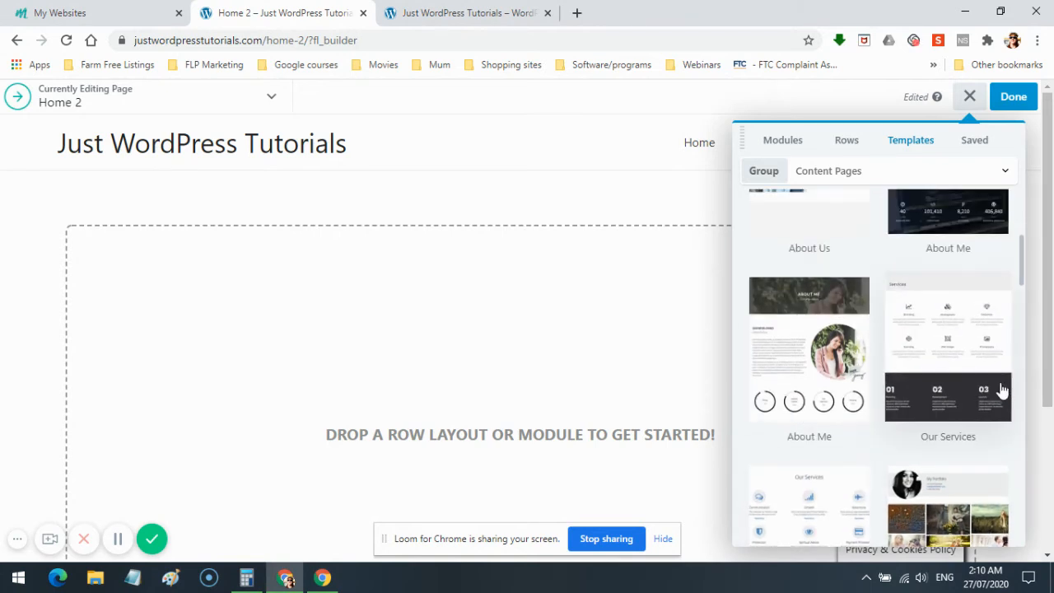
scroll(824, 391, up, 2)
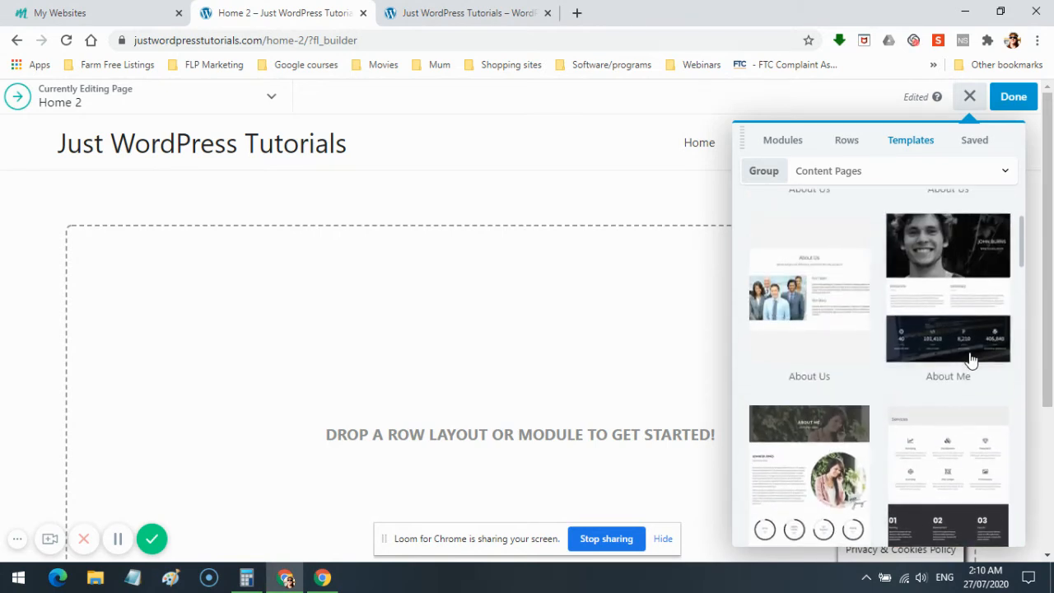
scroll(946, 321, up, 3)
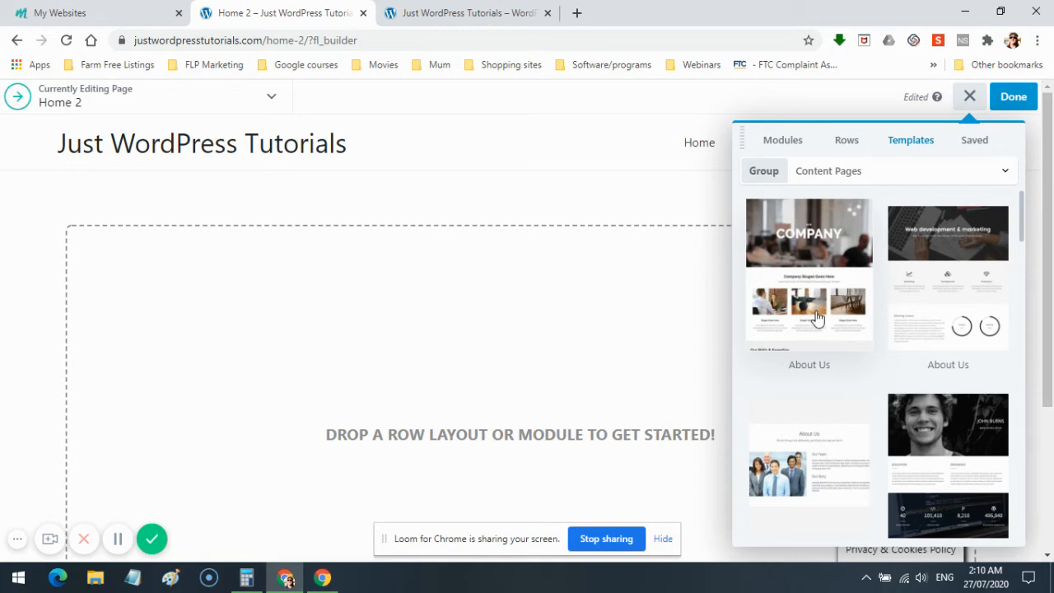
scroll(833, 330, down, 2)
scroll(833, 329, up, 2)
- Switch the template group back to Landing Pages and look over its first designs
click(1005, 171)
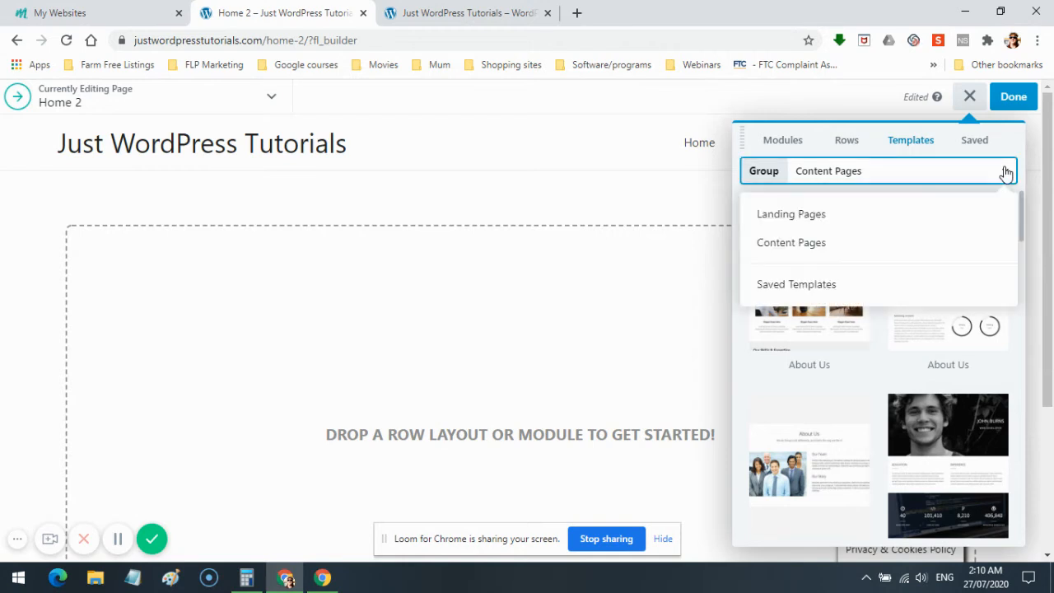
click(788, 219)
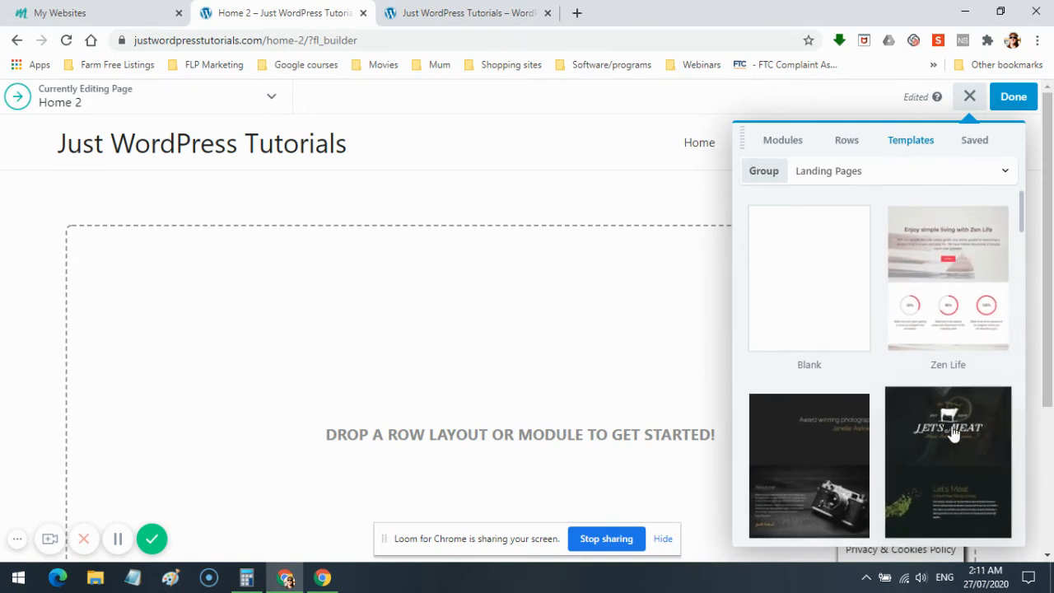
scroll(954, 433, down, 2)
scroll(954, 434, up, 2)
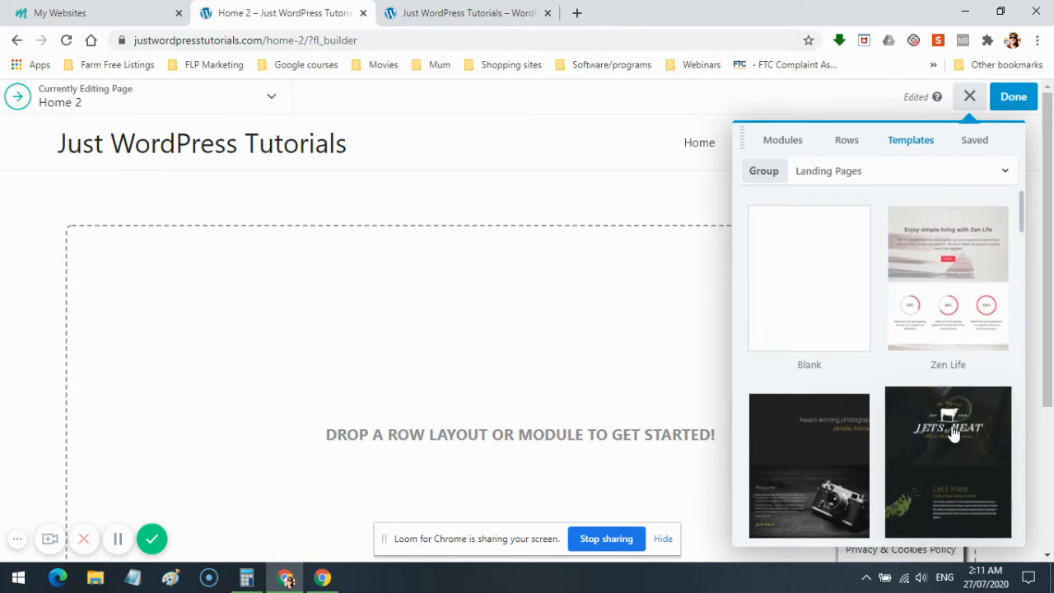
- Apply the Content Pages About Us template with the "Company" header to the Home 2 page
click(992, 171)
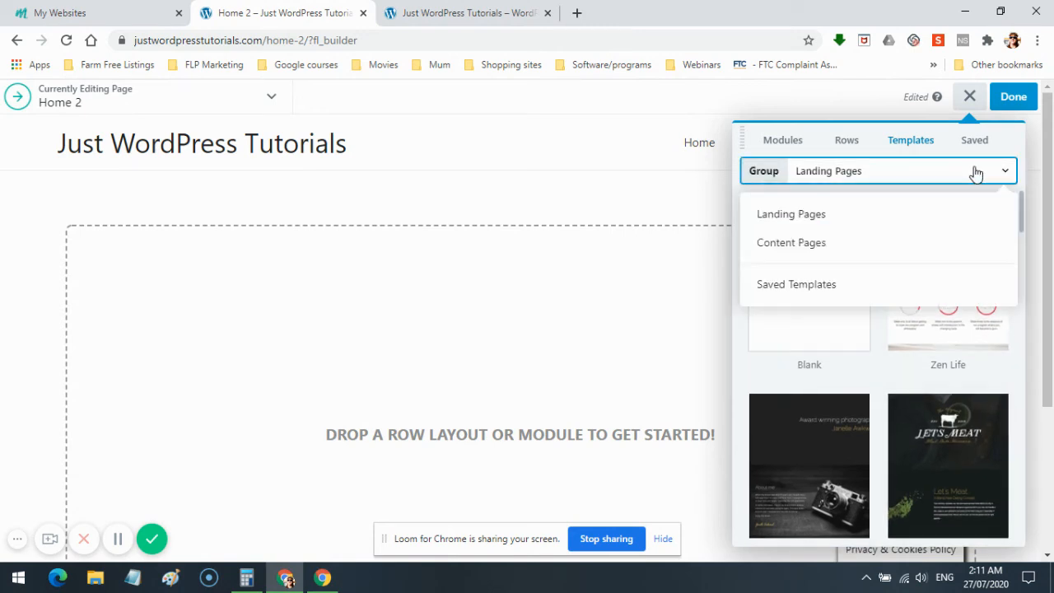
click(796, 245)
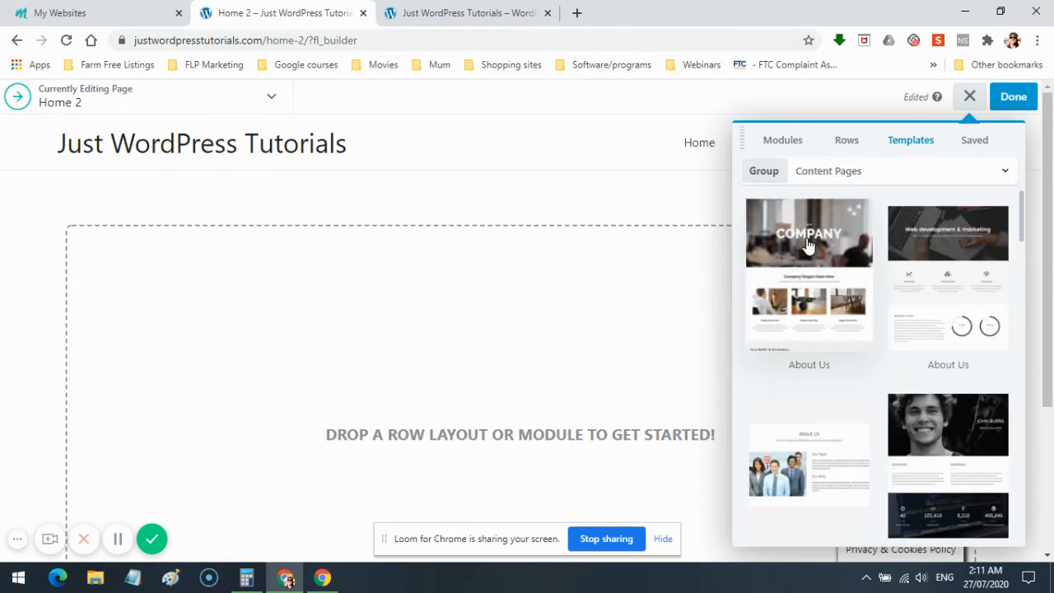
click(809, 245)
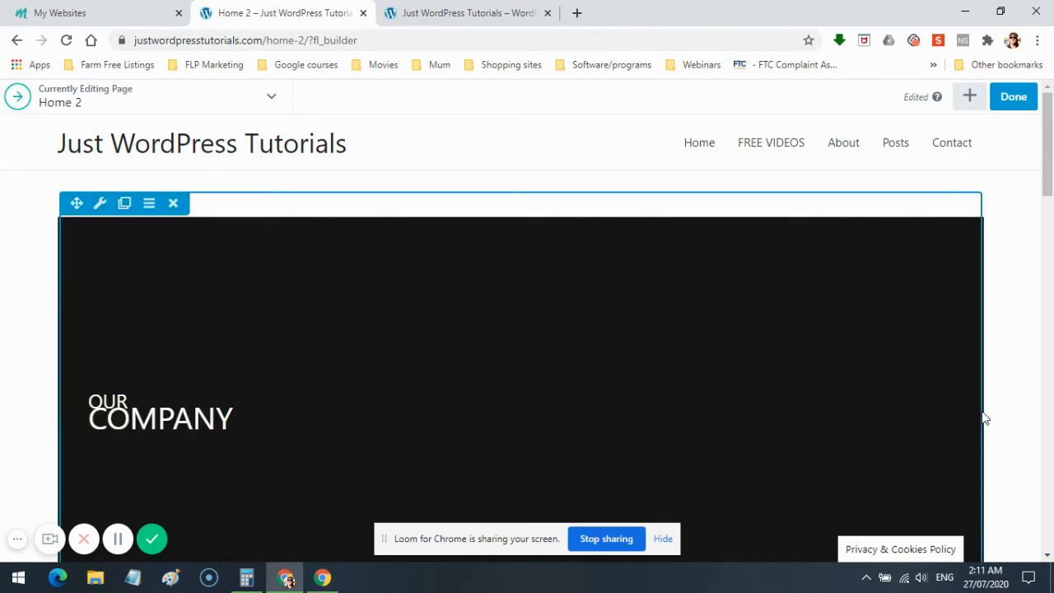
- Review the applied template's sections from the Our Company header down to the closing call to action
scroll(280, 315, down, 3)
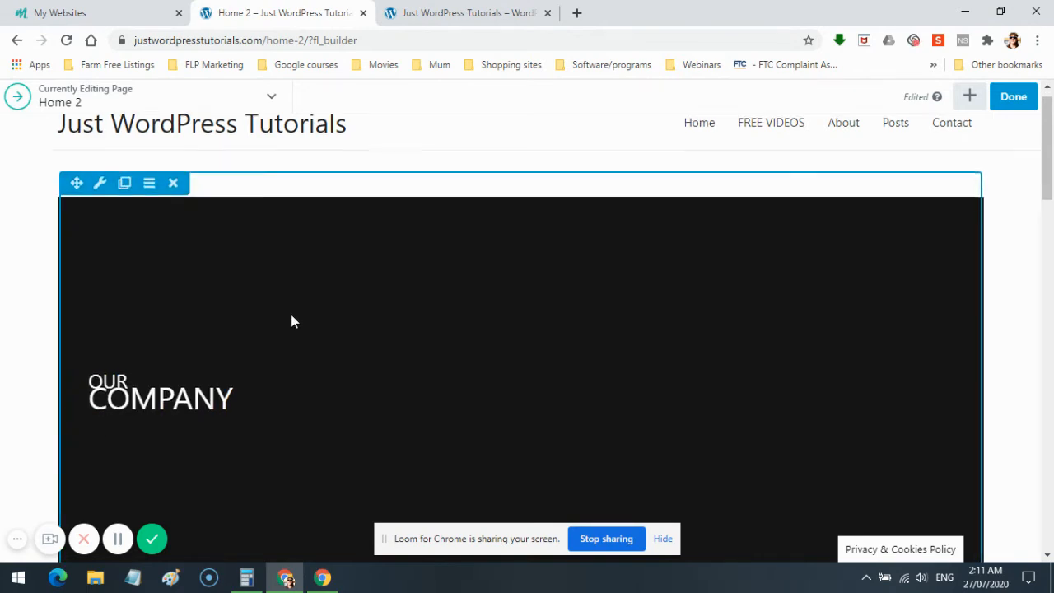
scroll(368, 288, down, 3)
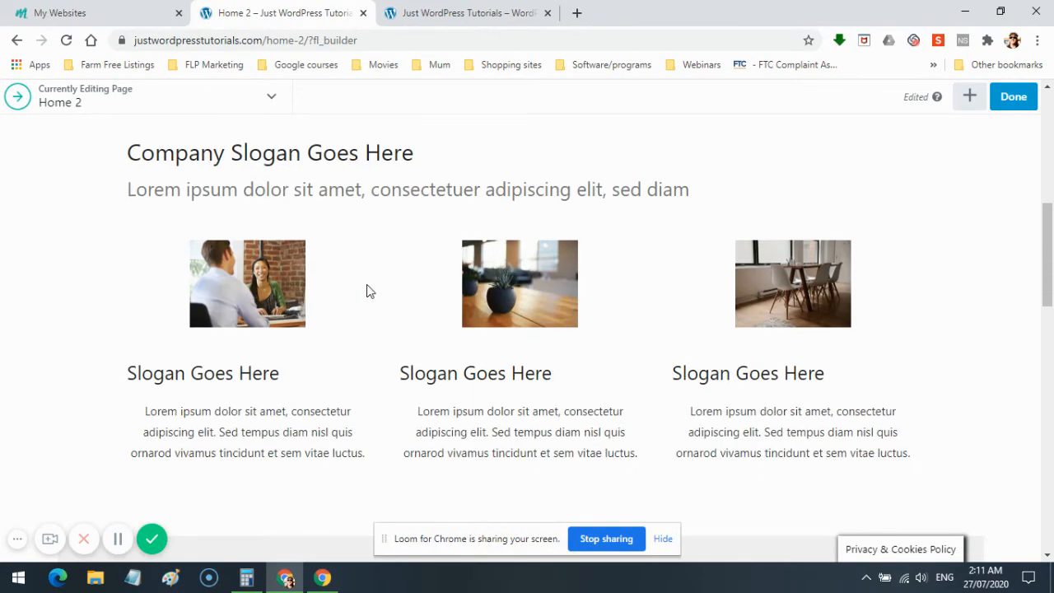
scroll(534, 383, down, 1)
scroll(533, 383, down, 4)
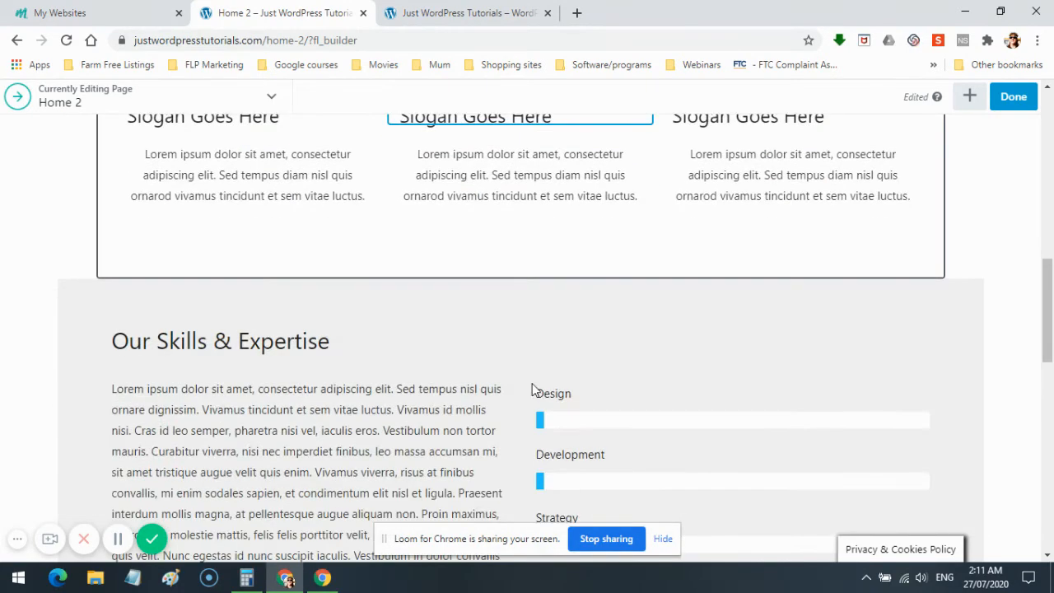
scroll(415, 392, down, 5)
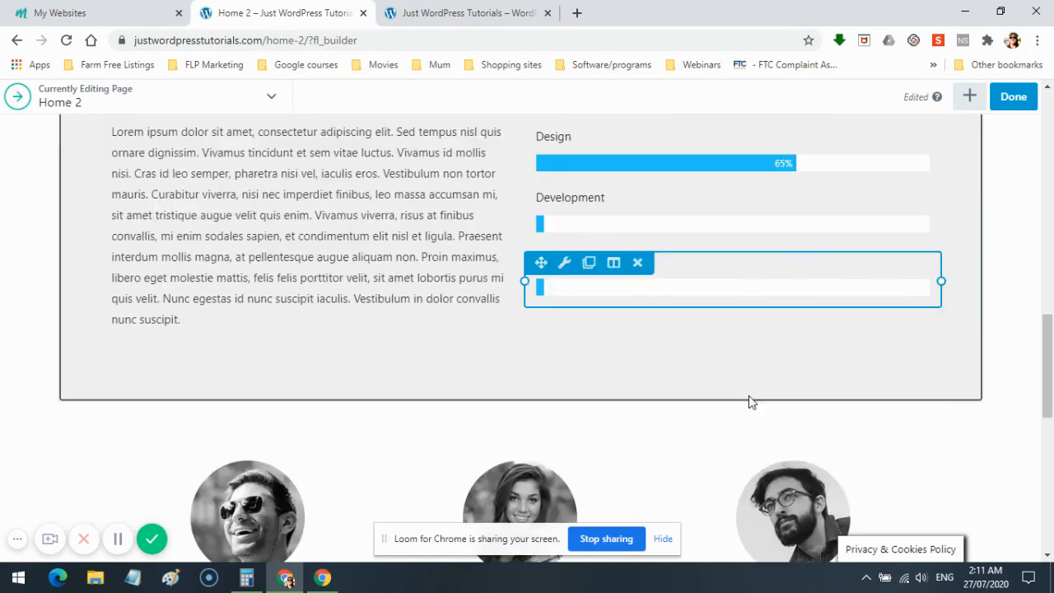
scroll(367, 320, down, 4)
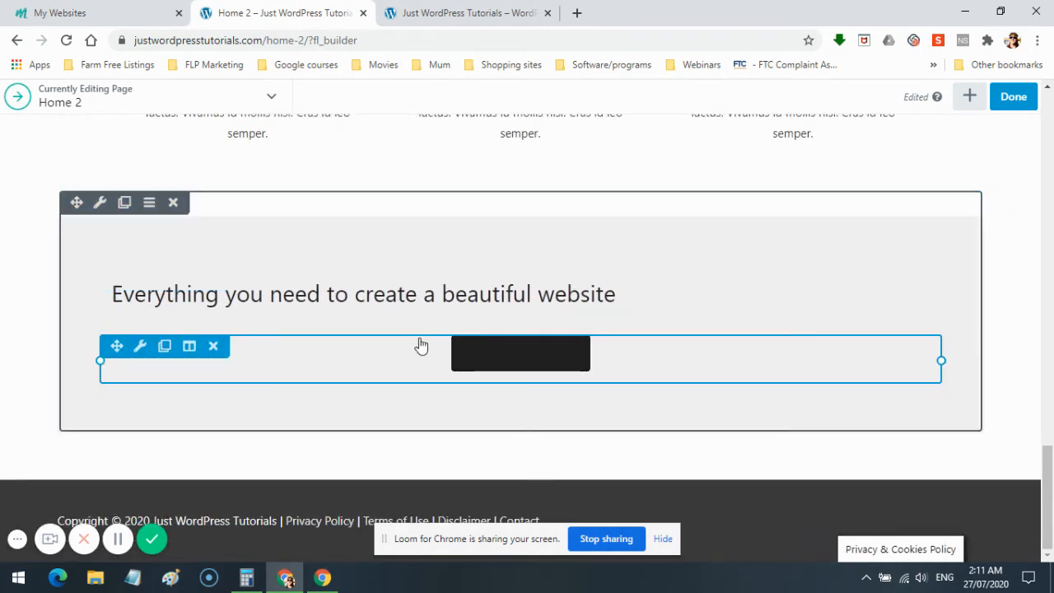
scroll(640, 430, up, 20)
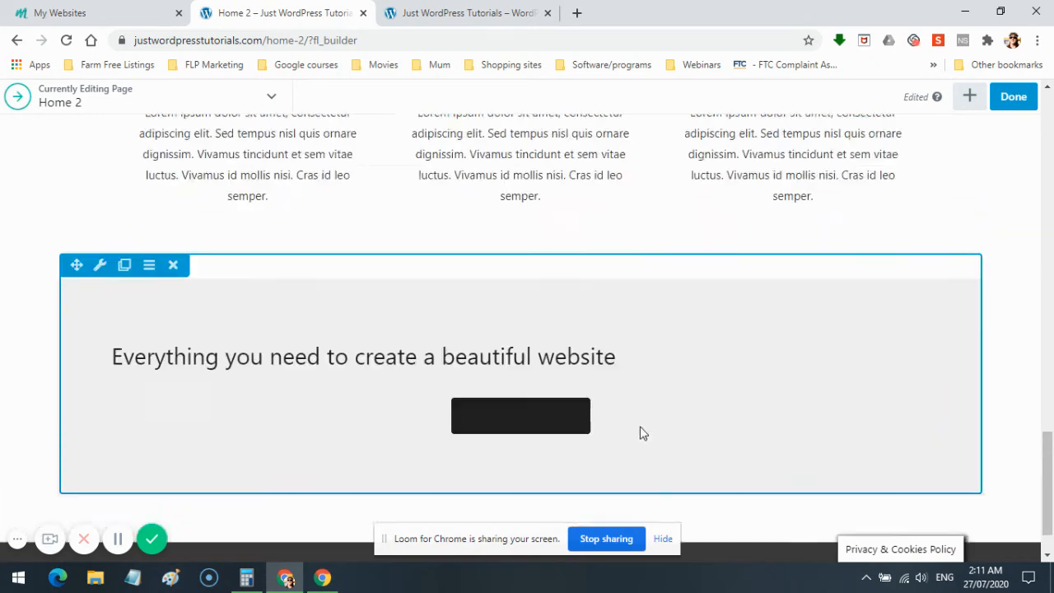
scroll(643, 433, up, 1)
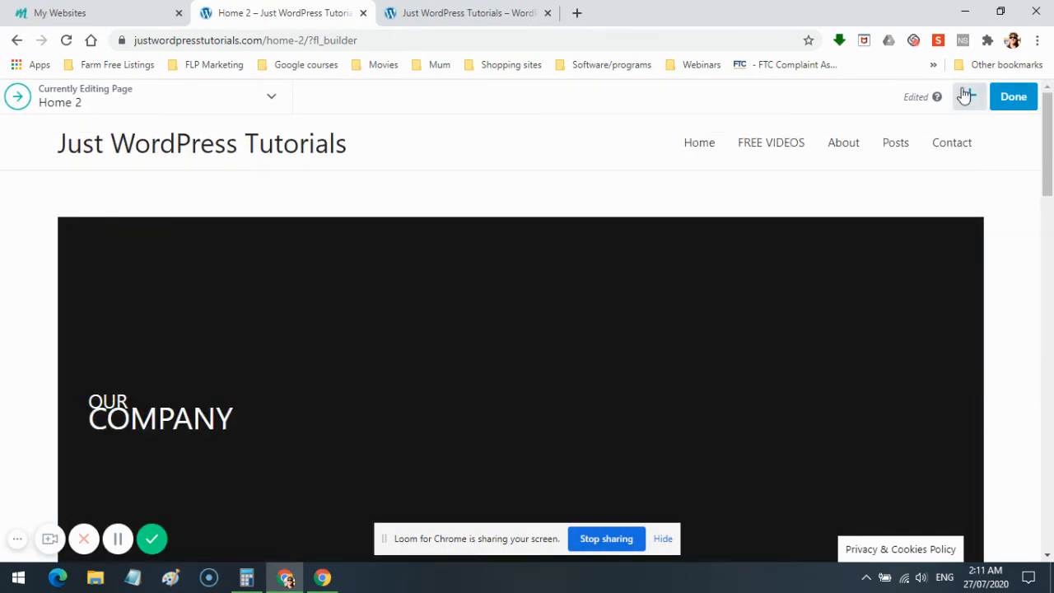
- Discard the unpublished template changes on the Home 2 page and exit the builder
click(1012, 99)
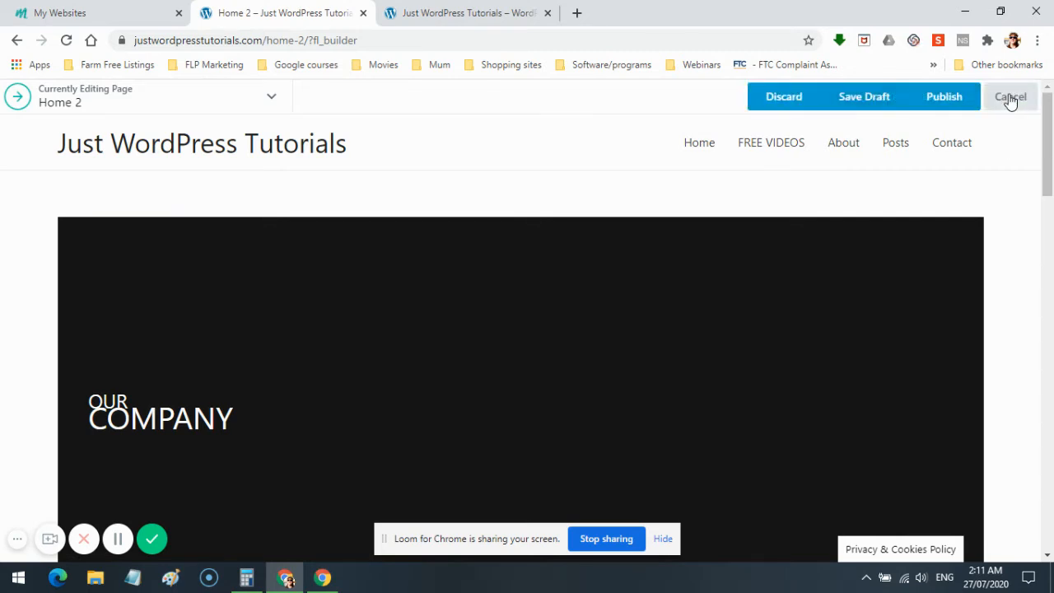
click(779, 99)
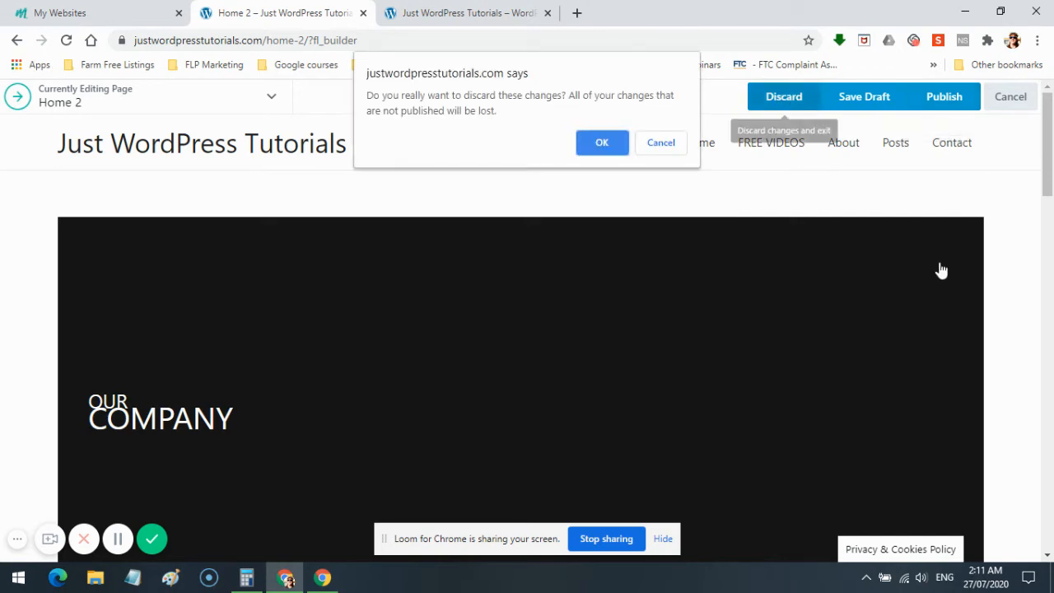
click(601, 144)
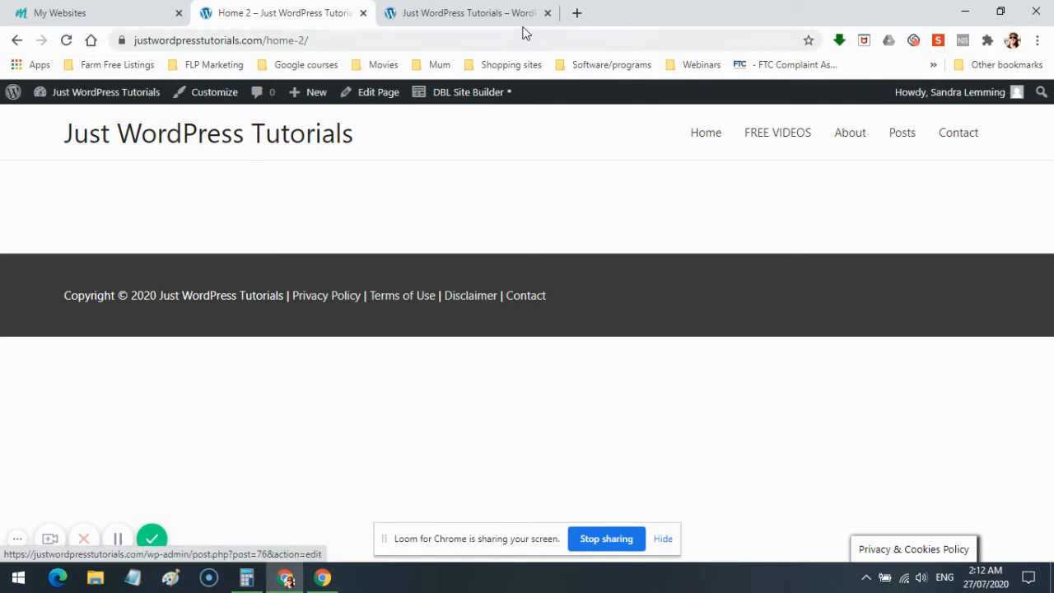
- Compare the site's live Home page with the Home 2 page, ending on Home 2
click(466, 12)
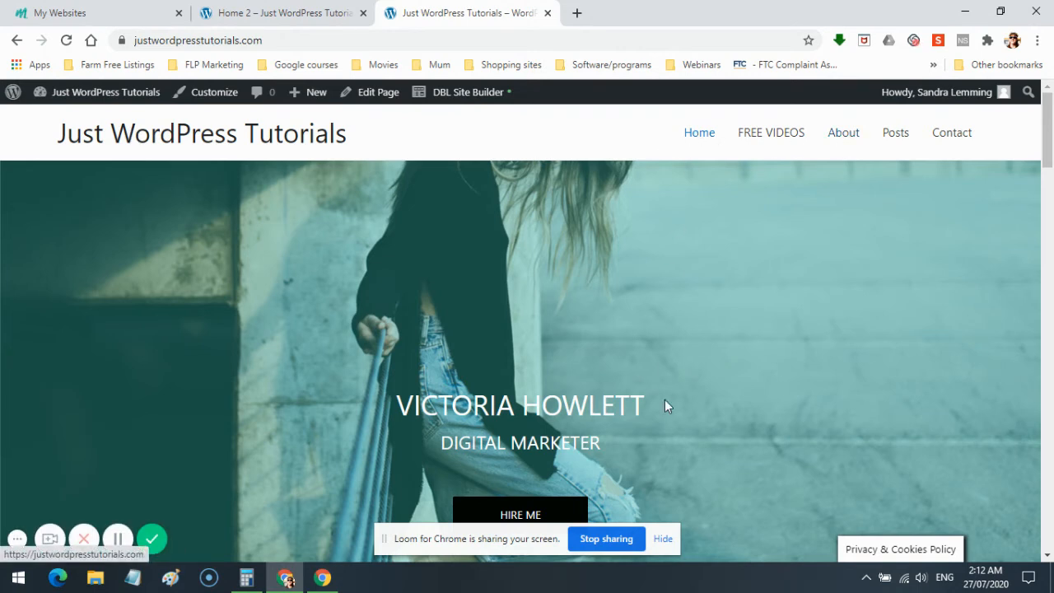
click(284, 13)
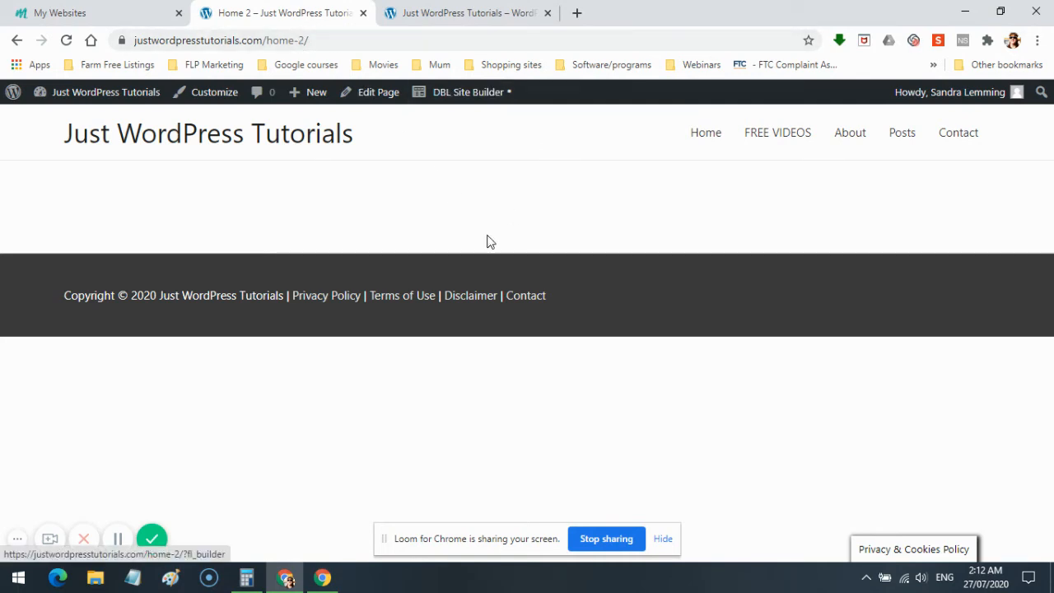
click(449, 9)
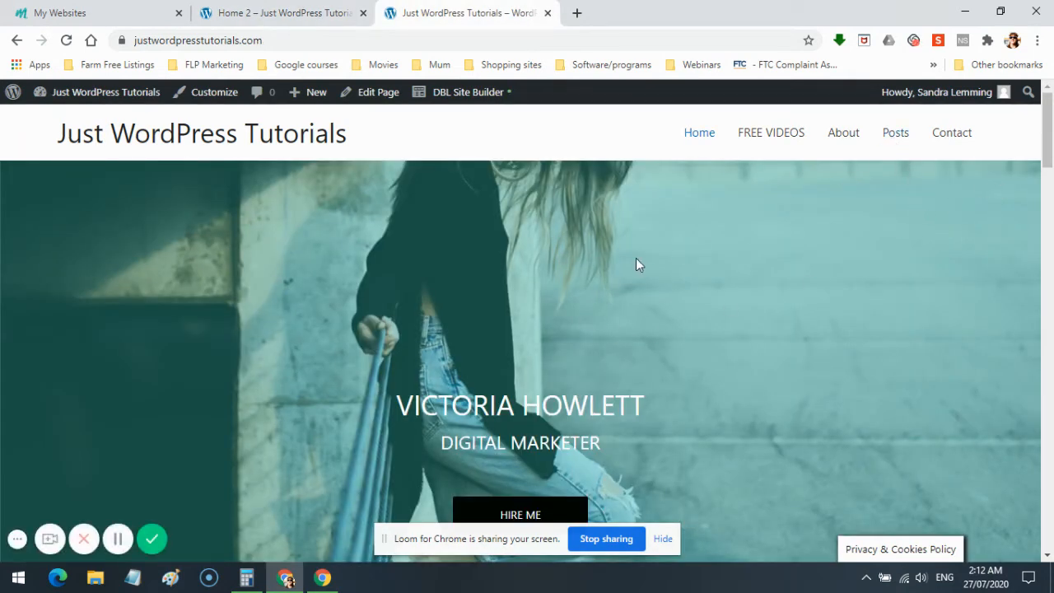
click(321, 13)
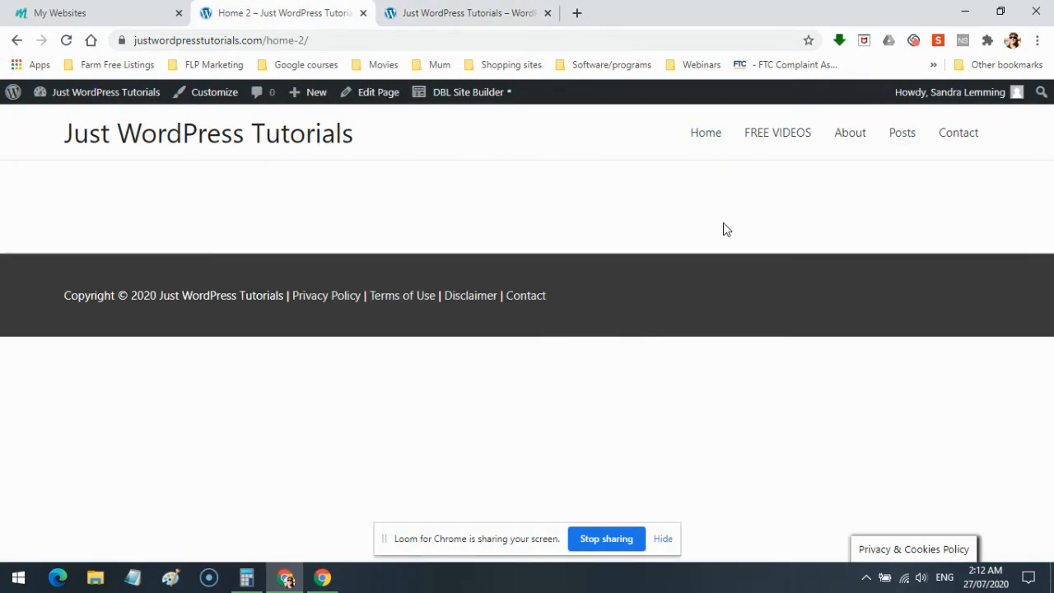
- Return to the live Home page and open the site's admin dashboard
click(702, 135)
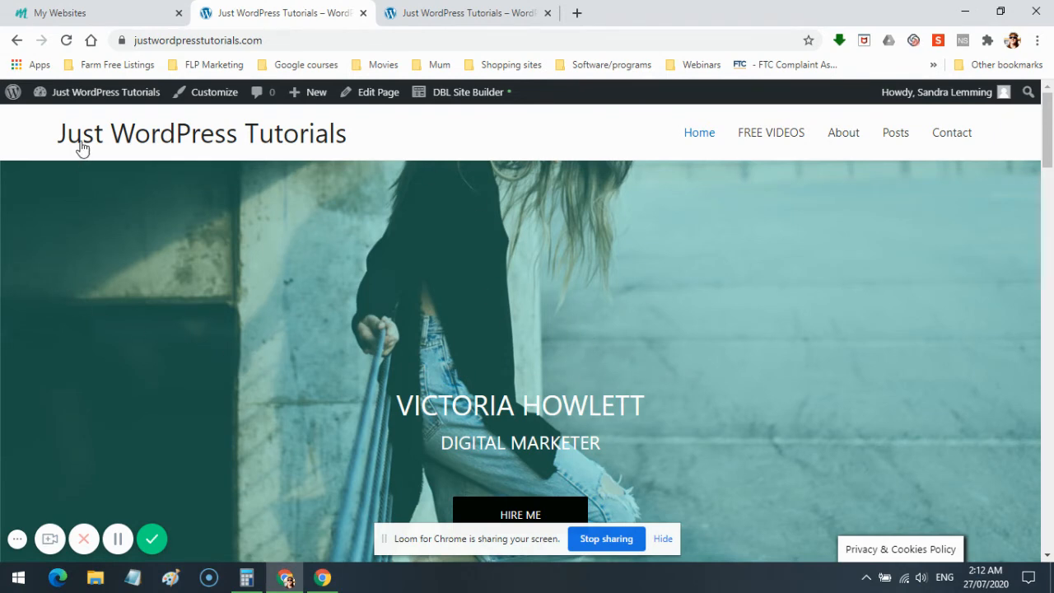
mouse_move(95, 99)
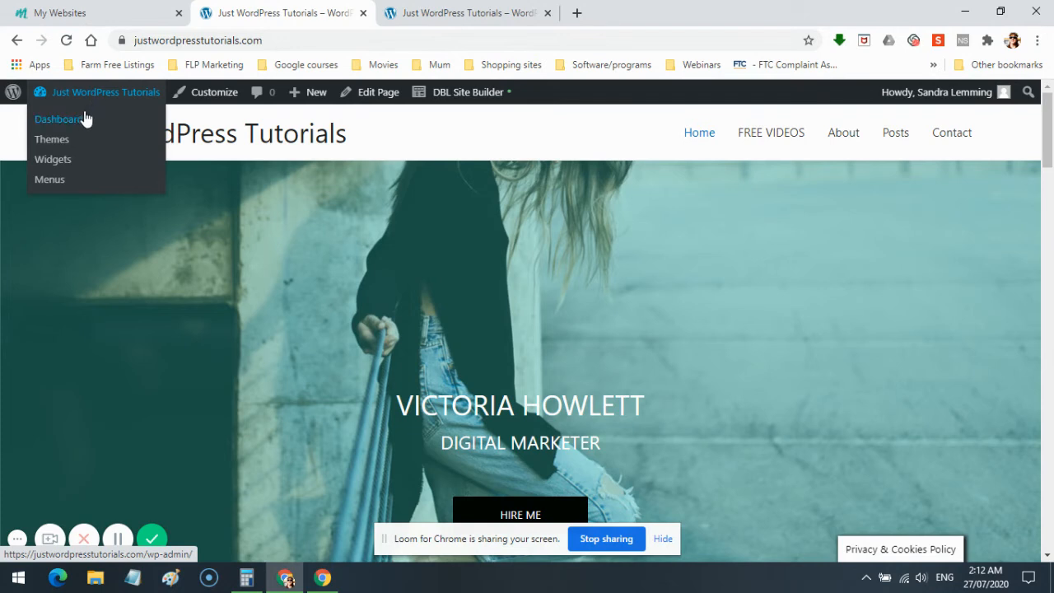
click(73, 118)
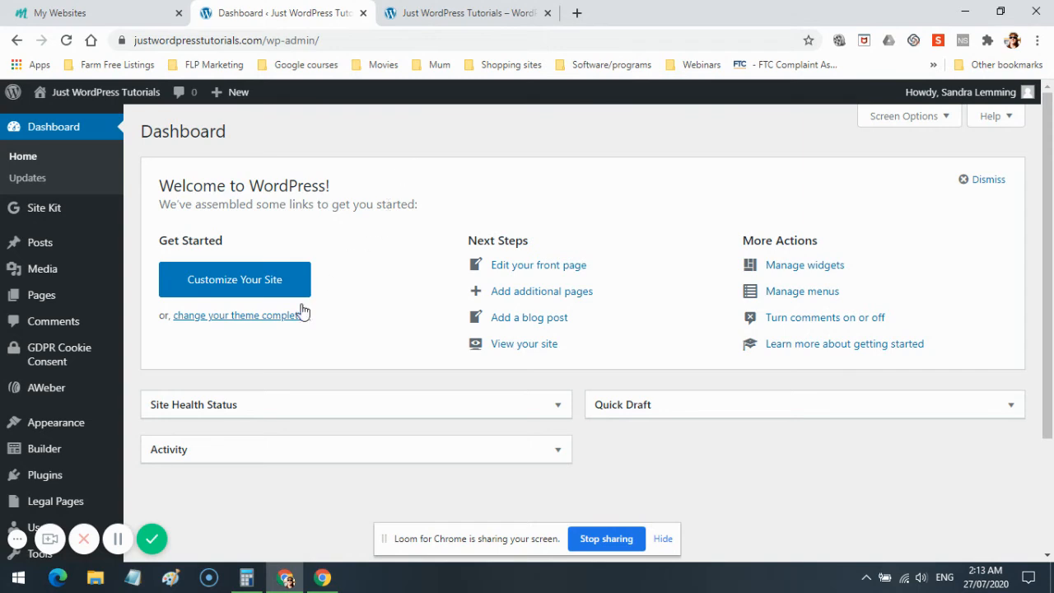
mouse_move(61, 429)
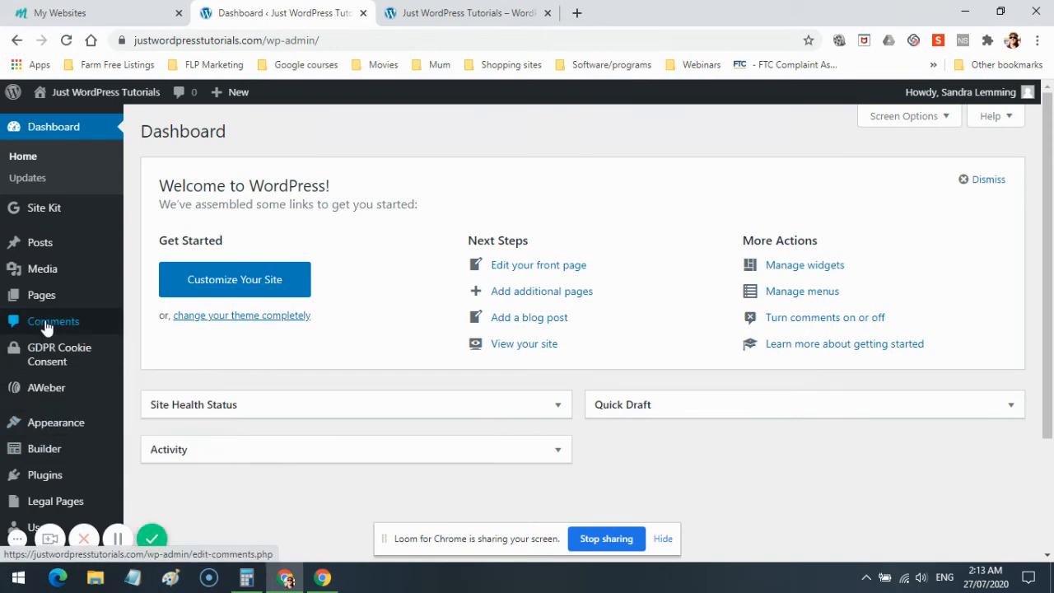
scroll(42, 303, down, 2)
mouse_move(53, 318)
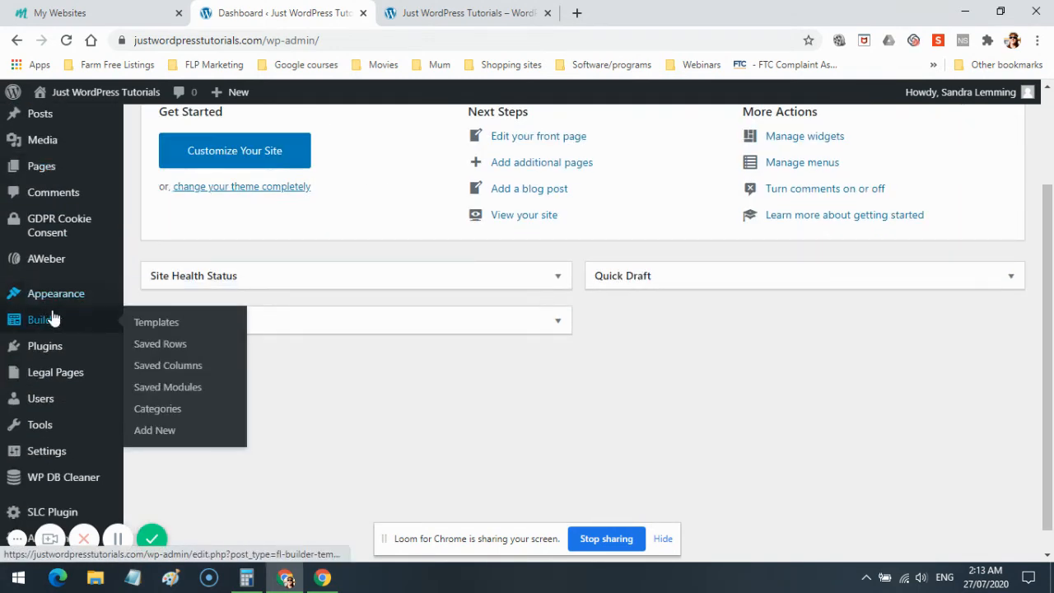
scroll(50, 313, up, 2)
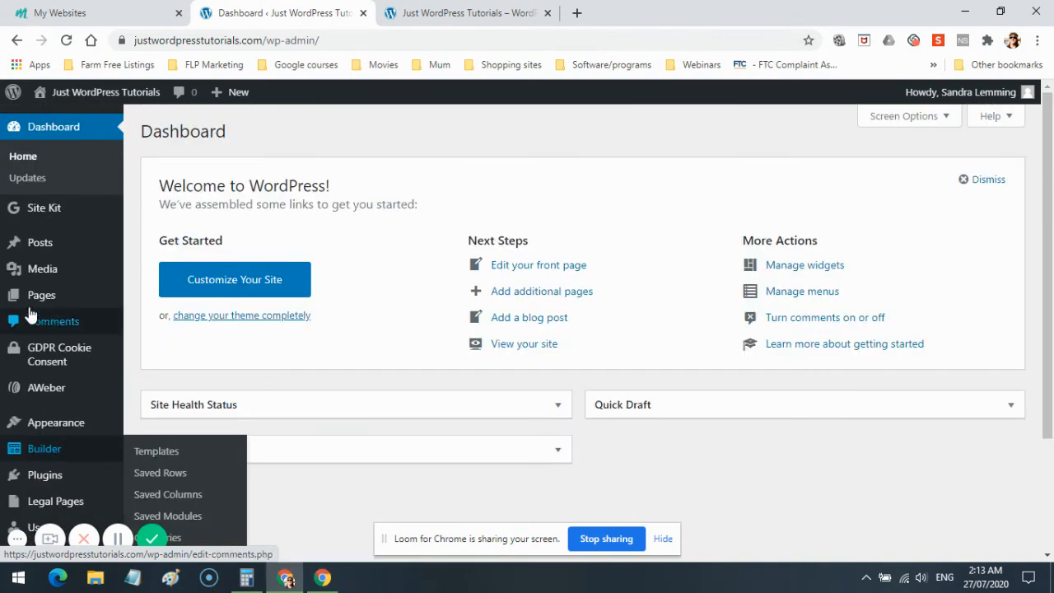
- Open the Home front page for editing from the list of all pages
mouse_move(52, 298)
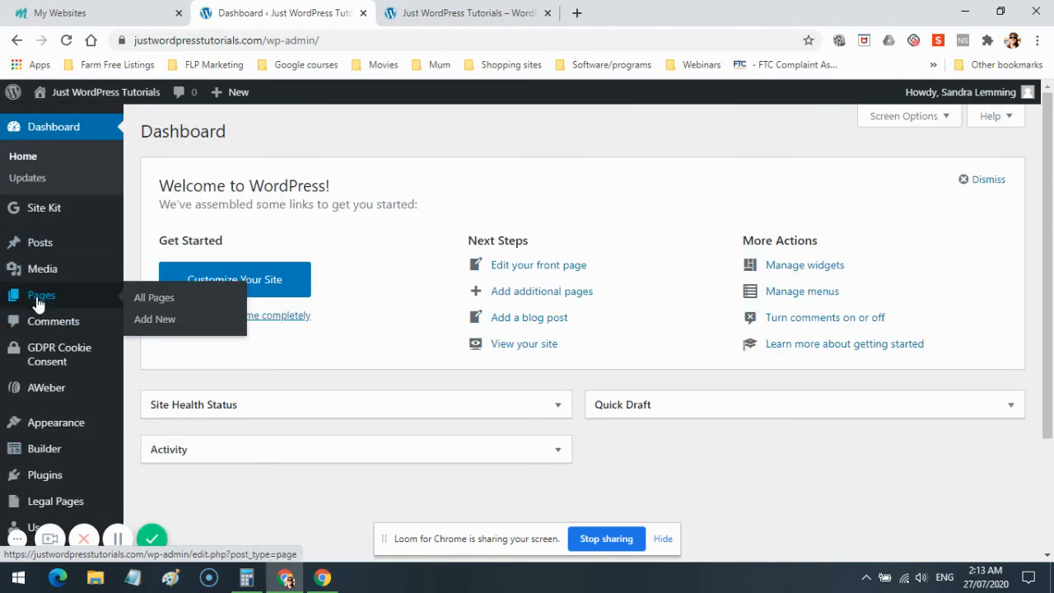
click(169, 300)
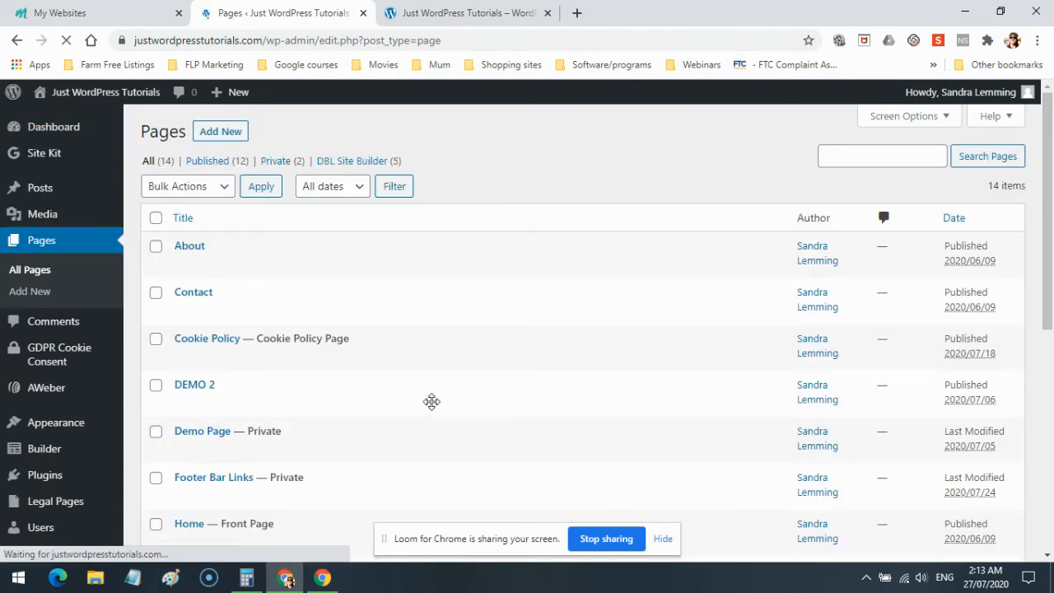
scroll(367, 377, down, 3)
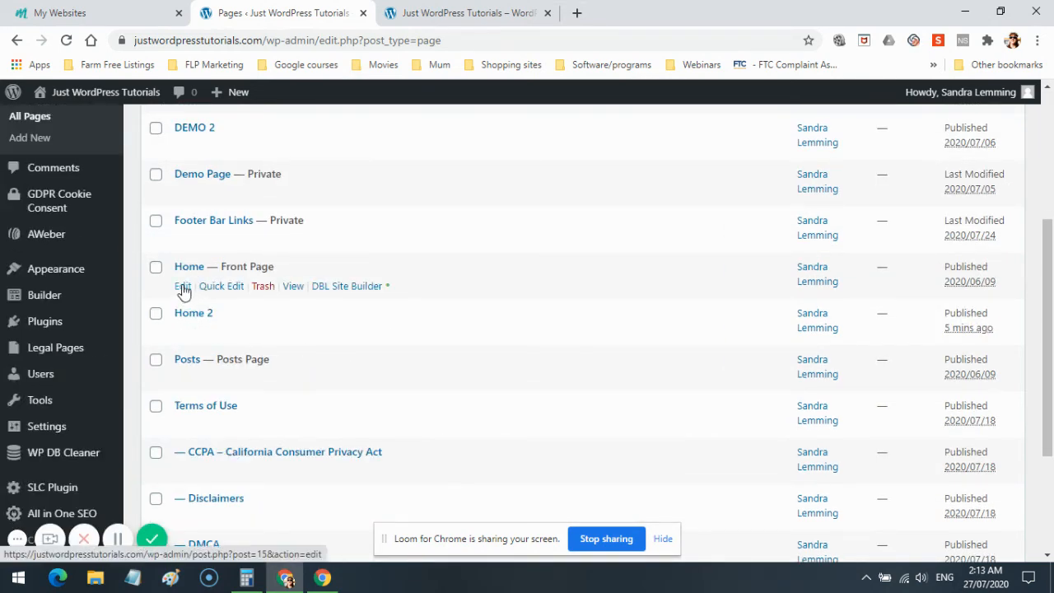
click(183, 288)
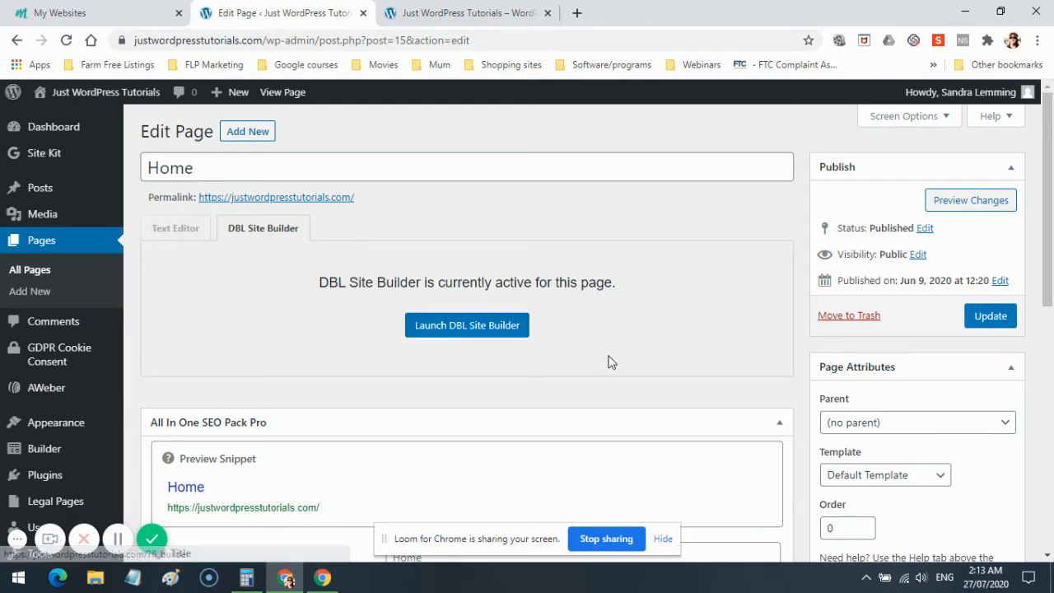
- Switch the Home page from DBL Site Builder to the Text Editor, look over its content and update the page
click(172, 234)
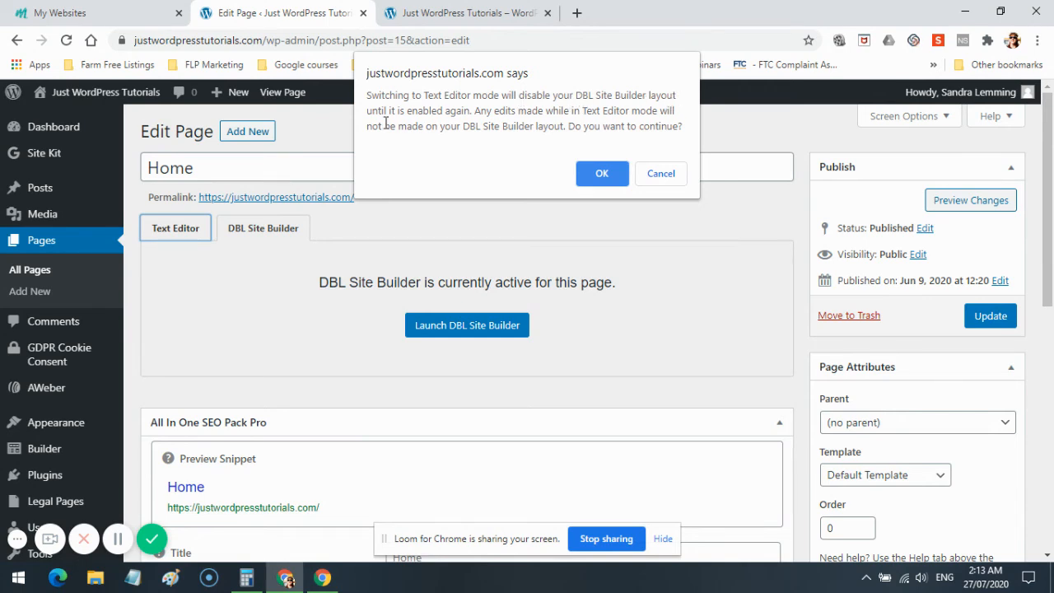
click(600, 174)
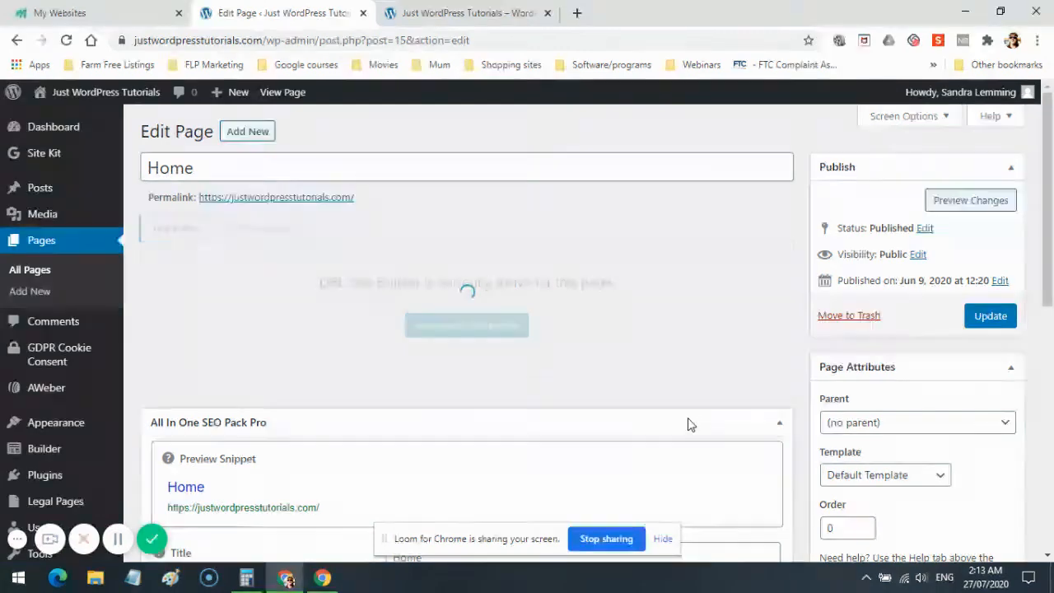
scroll(691, 424, down, 5)
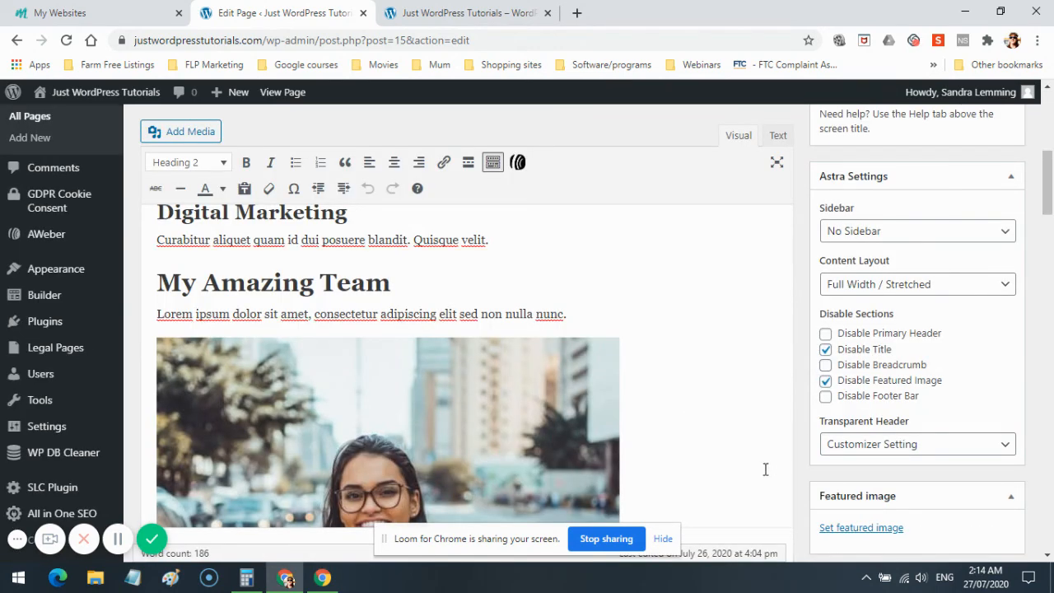
scroll(765, 468, up, 5)
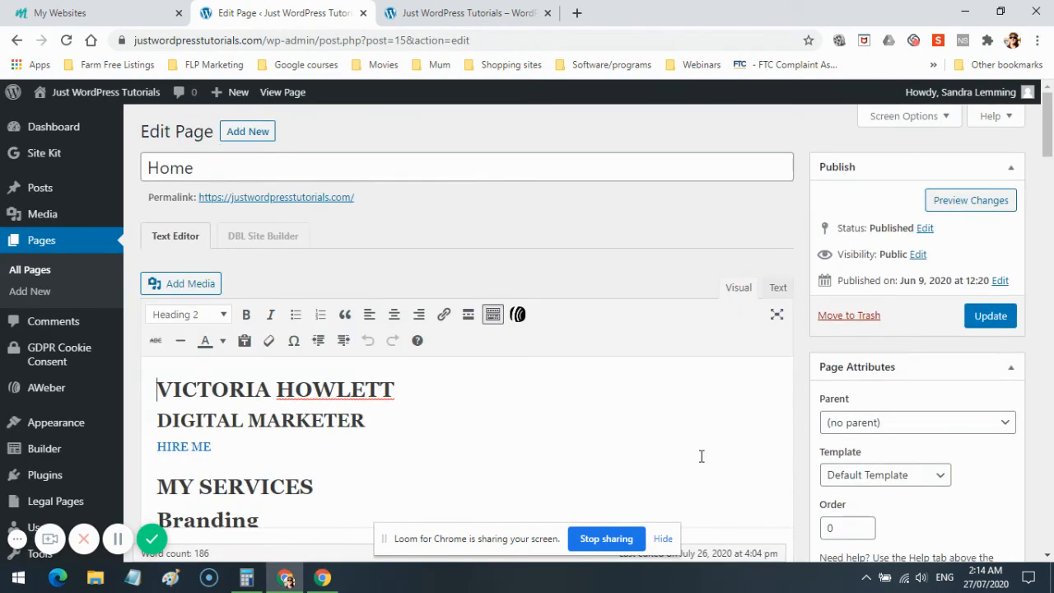
scroll(702, 454, down, 3)
scroll(954, 373, up, 3)
click(991, 317)
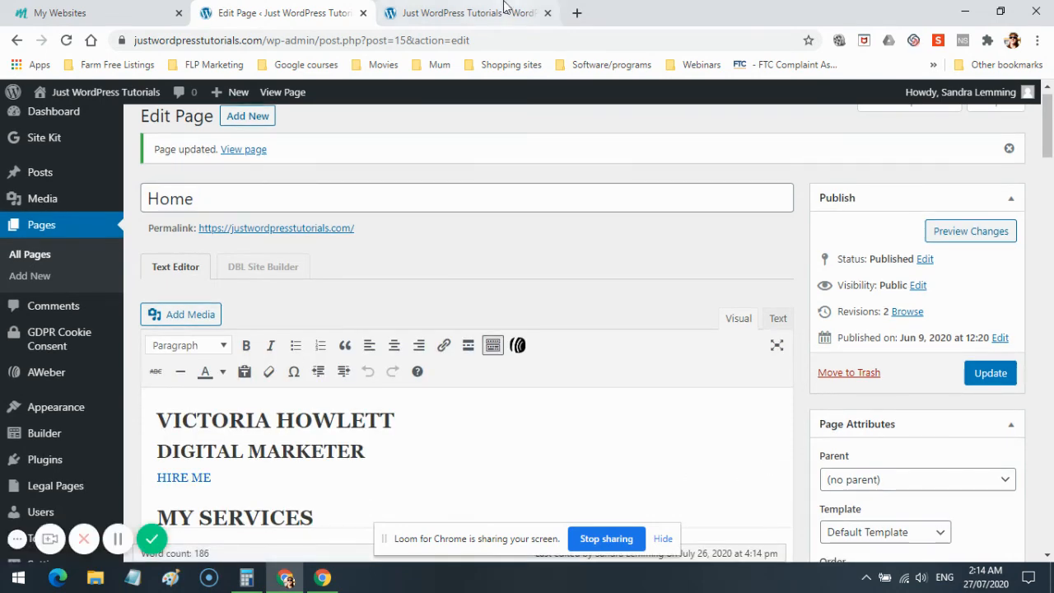
- Reload the live Home page and compare its layout before and after the switch to the Text Editor
click(469, 14)
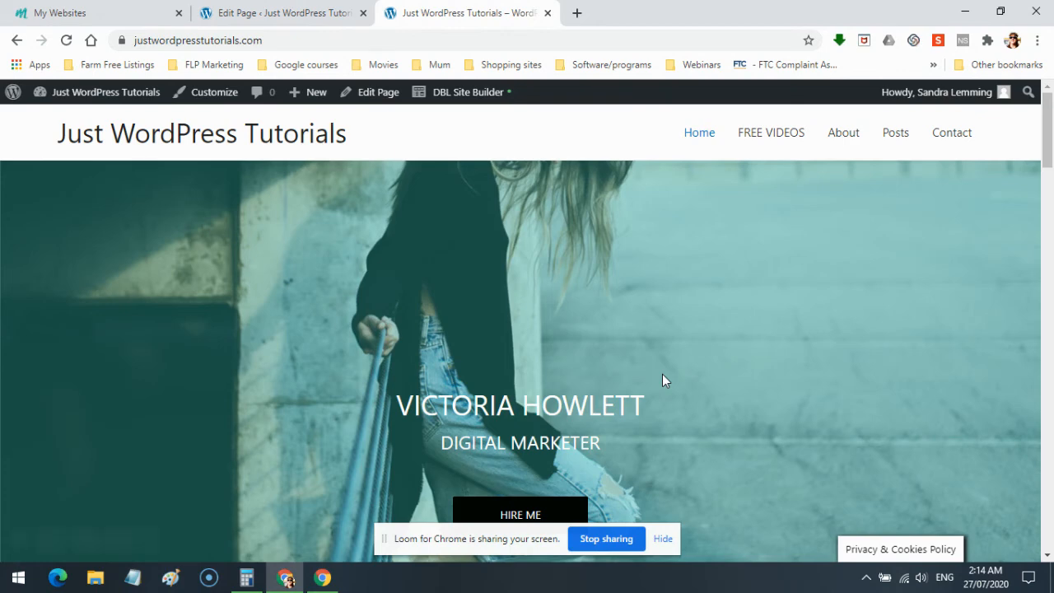
scroll(707, 372, down, 6)
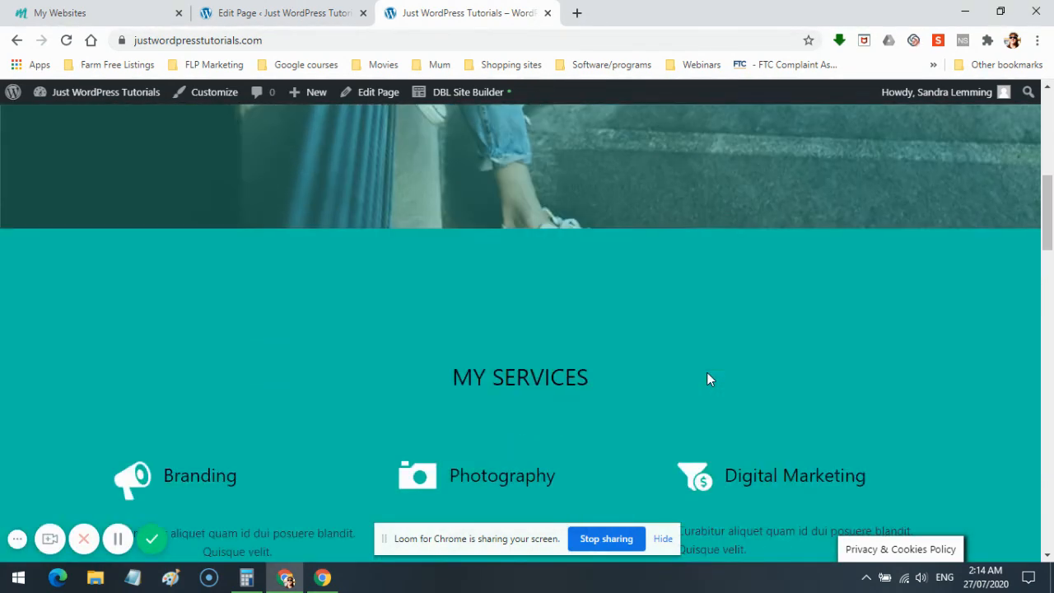
scroll(707, 373, down, 5)
scroll(706, 374, up, 12)
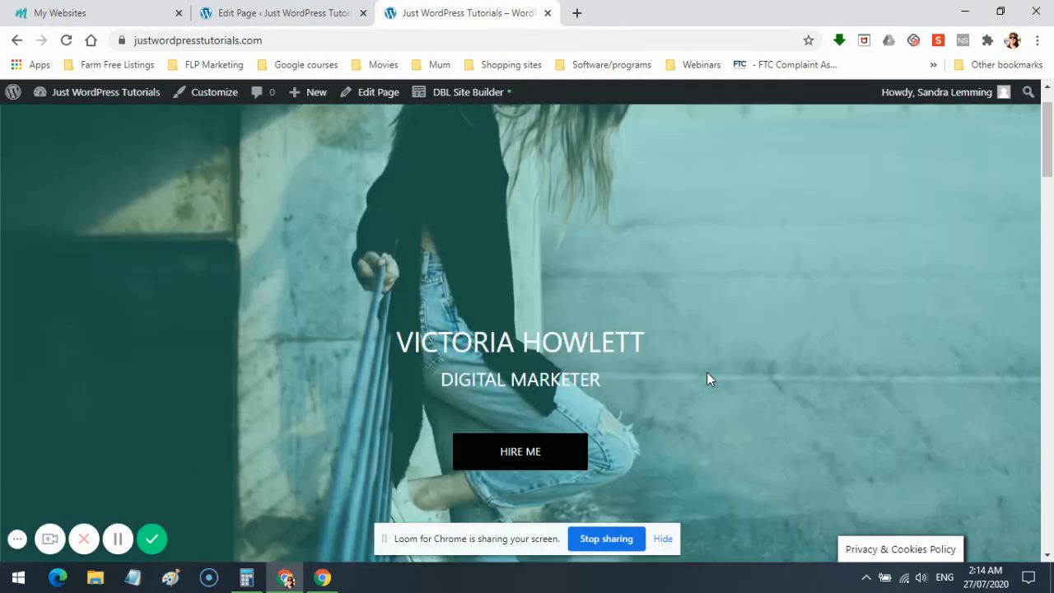
scroll(707, 374, up, 1)
click(66, 40)
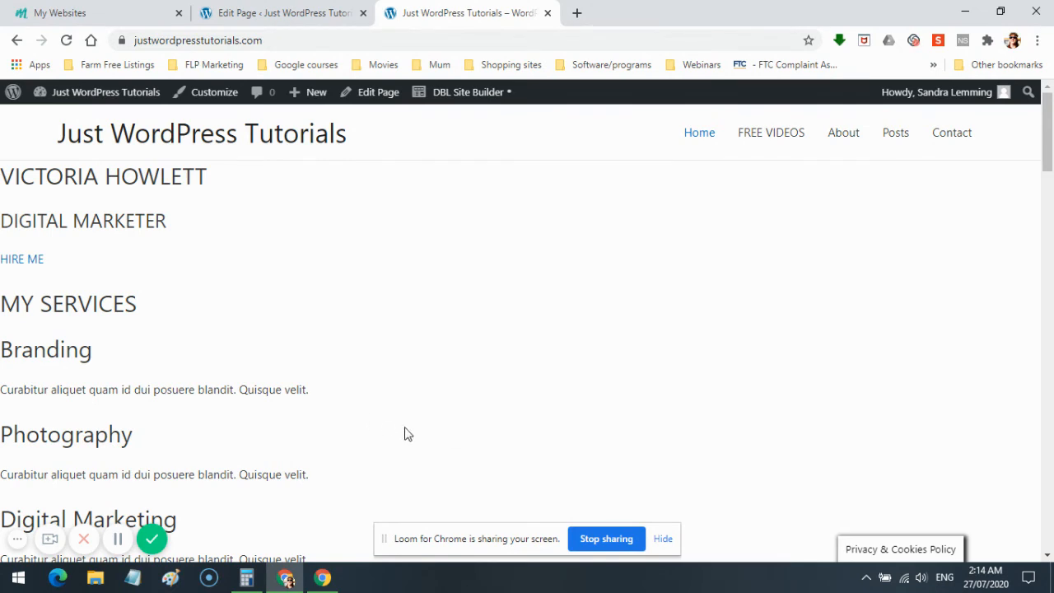
scroll(404, 434, down, 2)
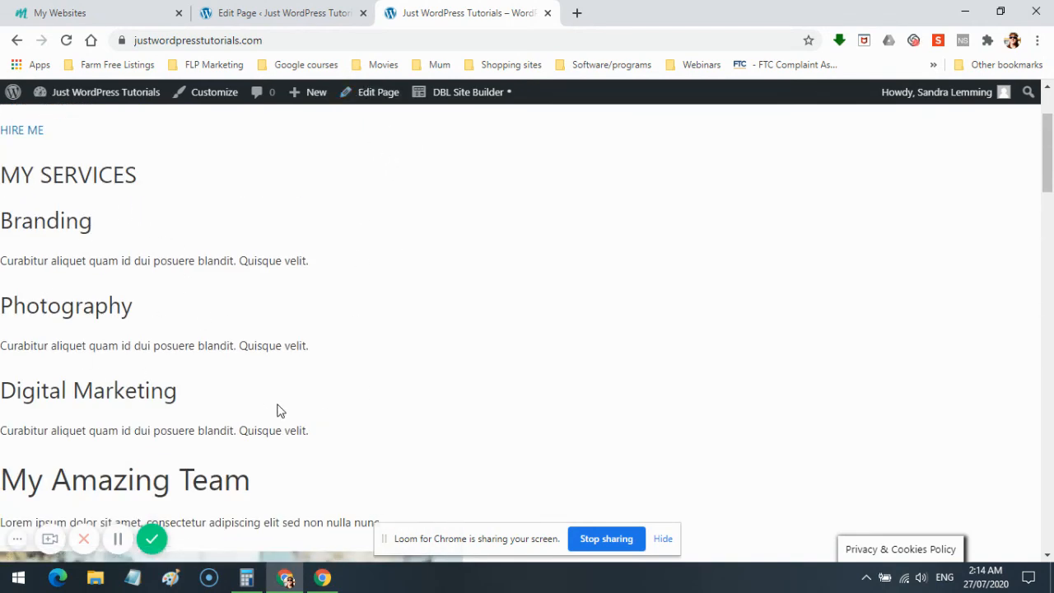
- Reactivate DBL Site Builder for the Home page and publish the builder layout
click(378, 96)
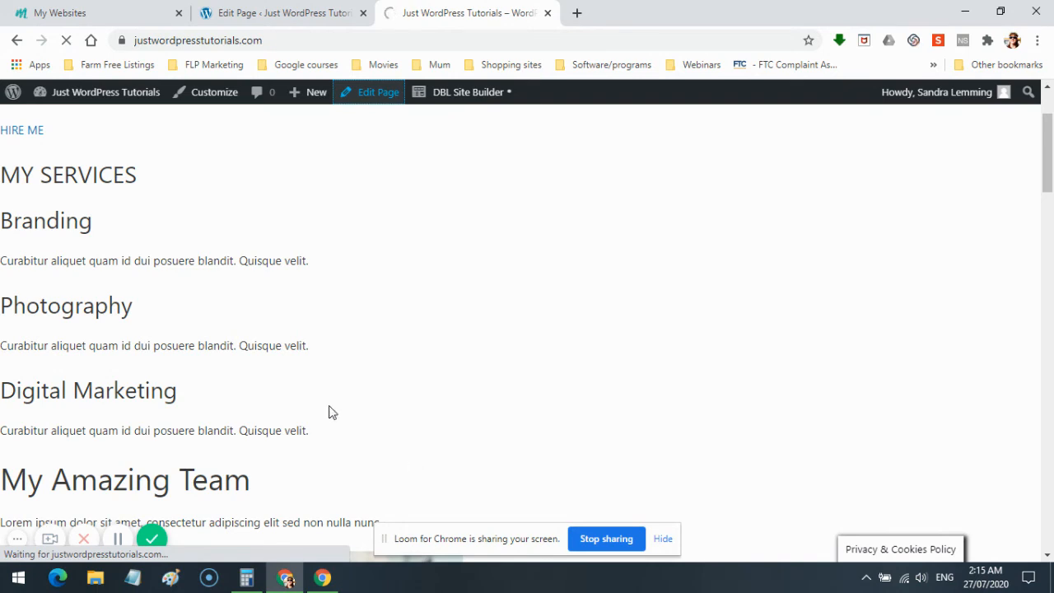
click(370, 94)
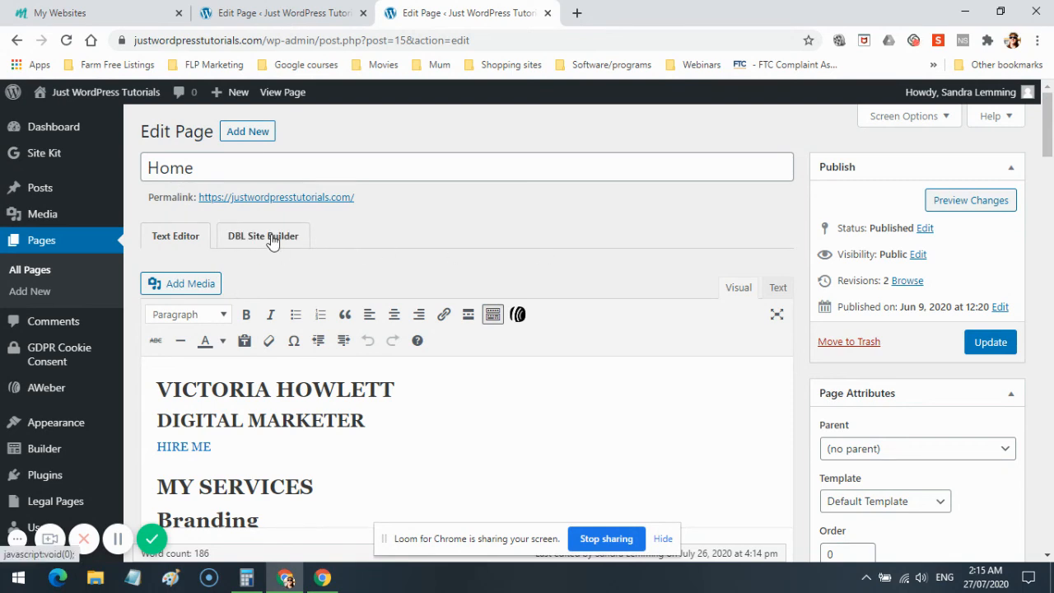
click(272, 237)
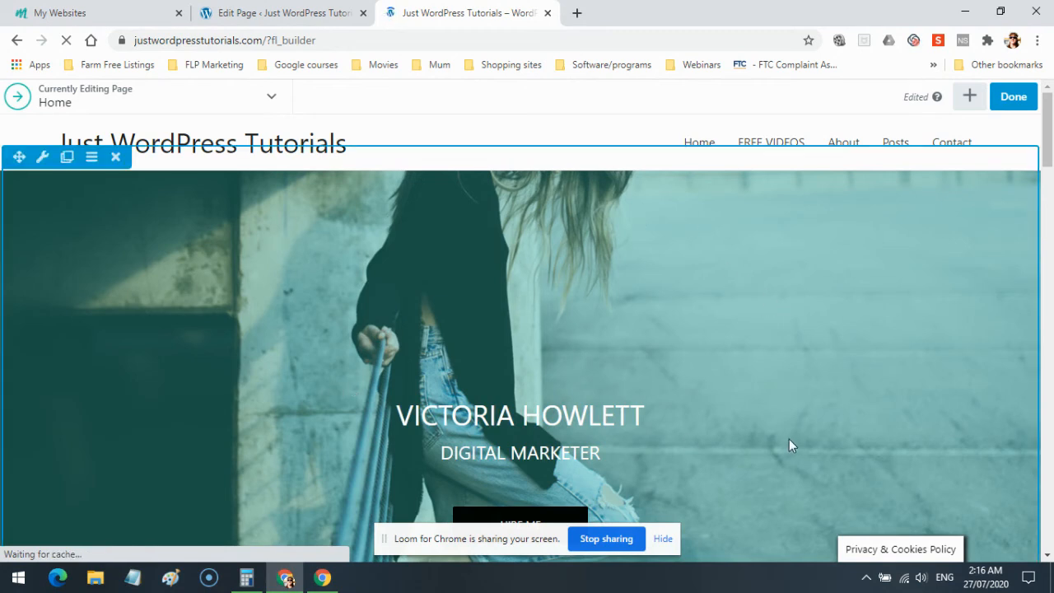
click(1014, 98)
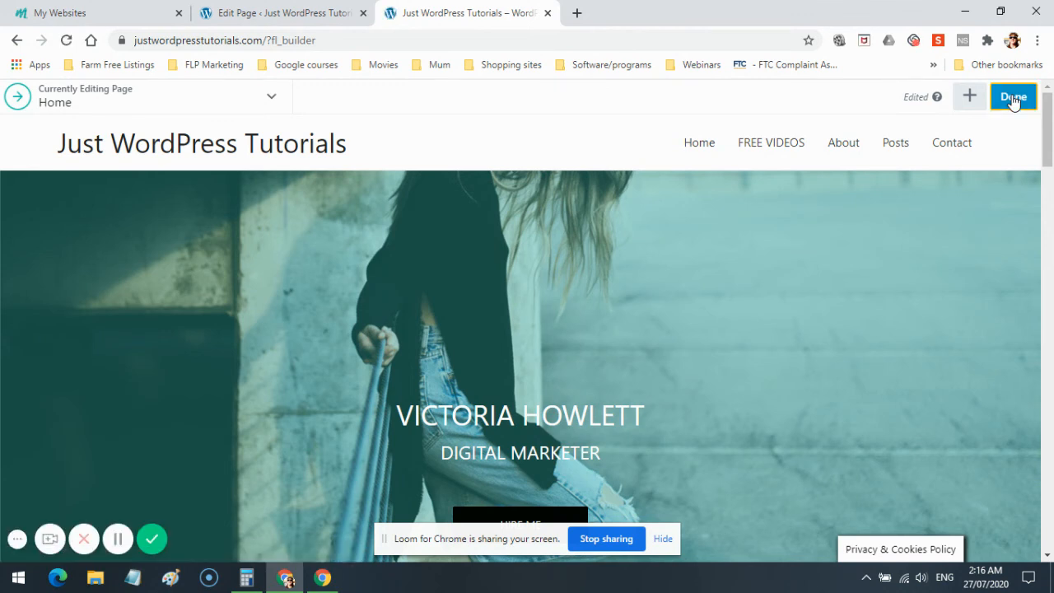
click(945, 97)
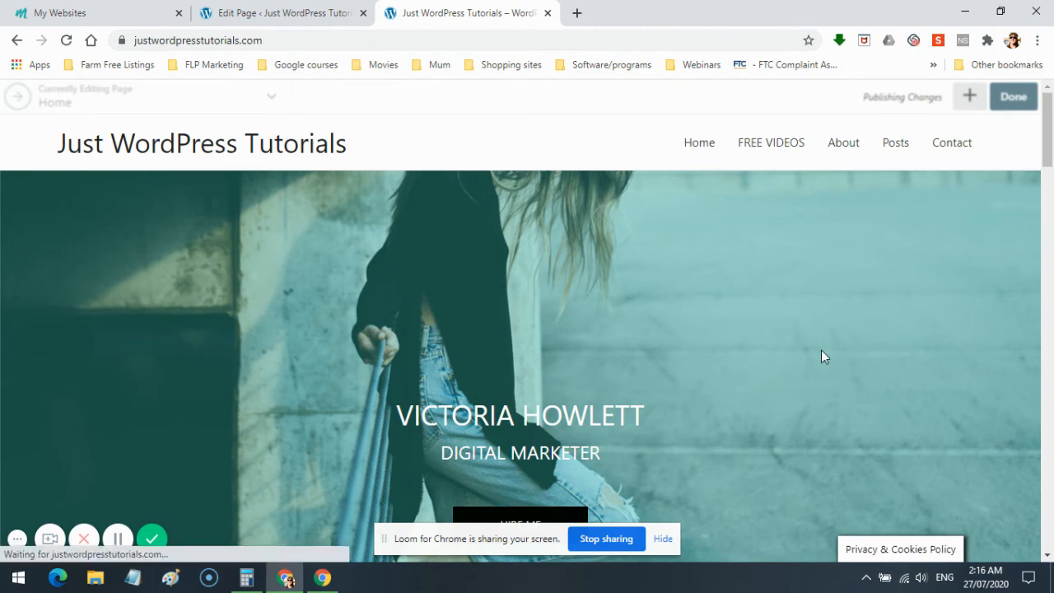
- Reopen the Home page's edit screen from the page list and check its active editor against the live page
click(288, 14)
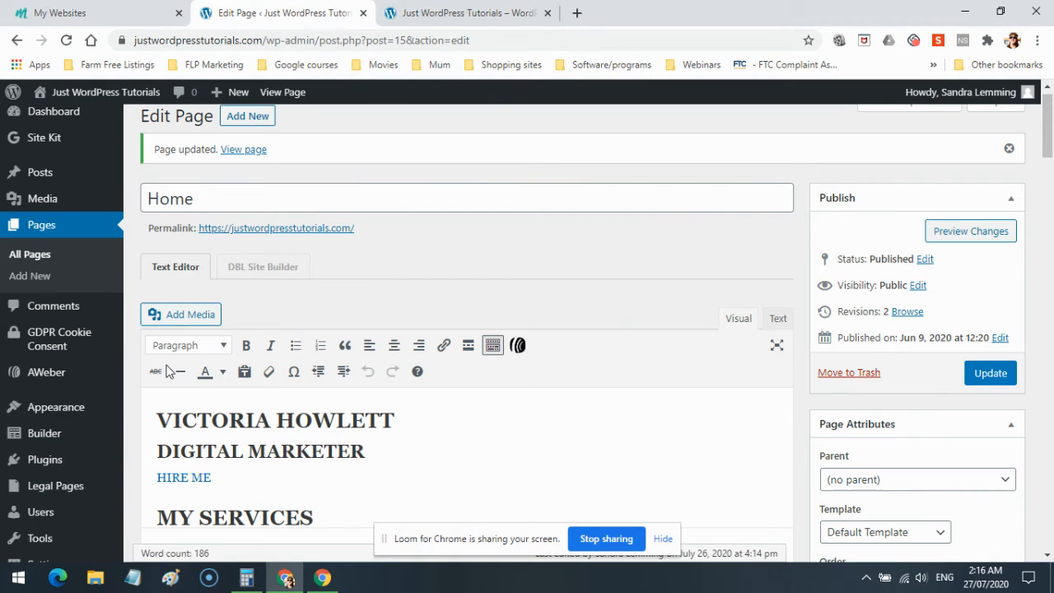
click(31, 255)
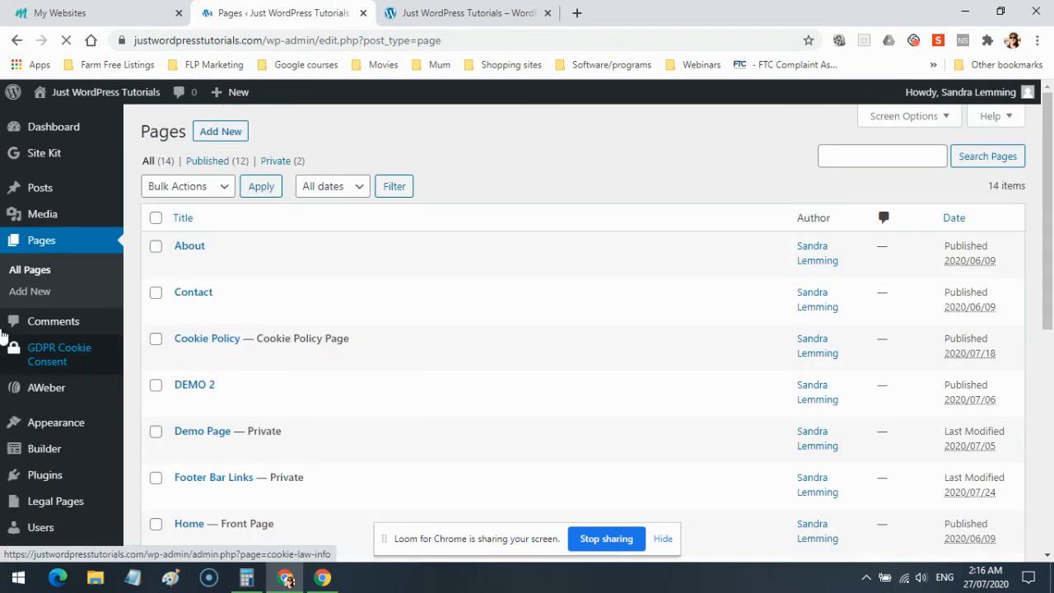
scroll(209, 417, down, 2)
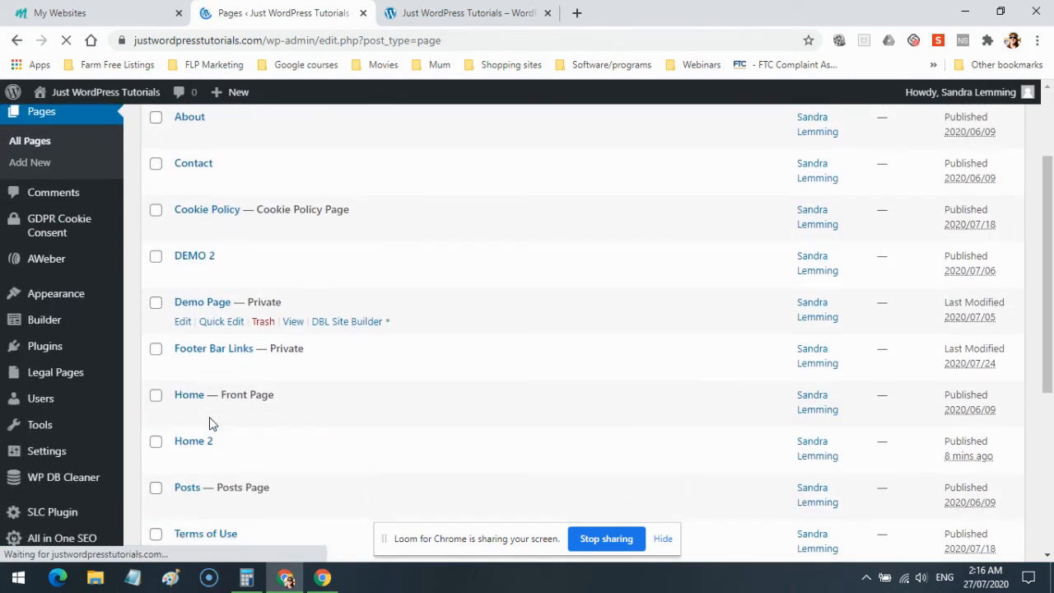
click(183, 414)
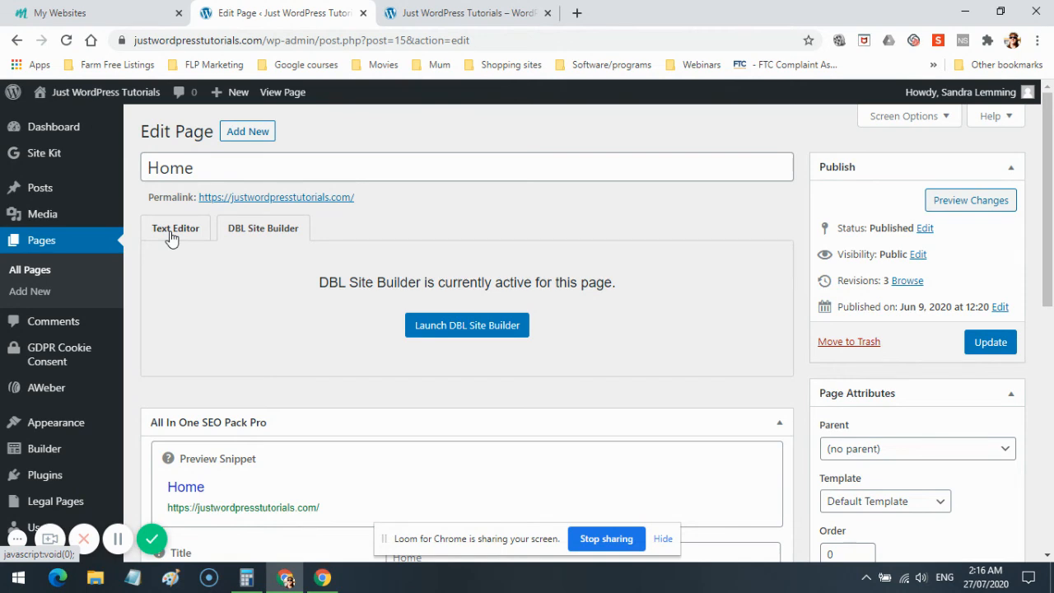
click(476, 328)
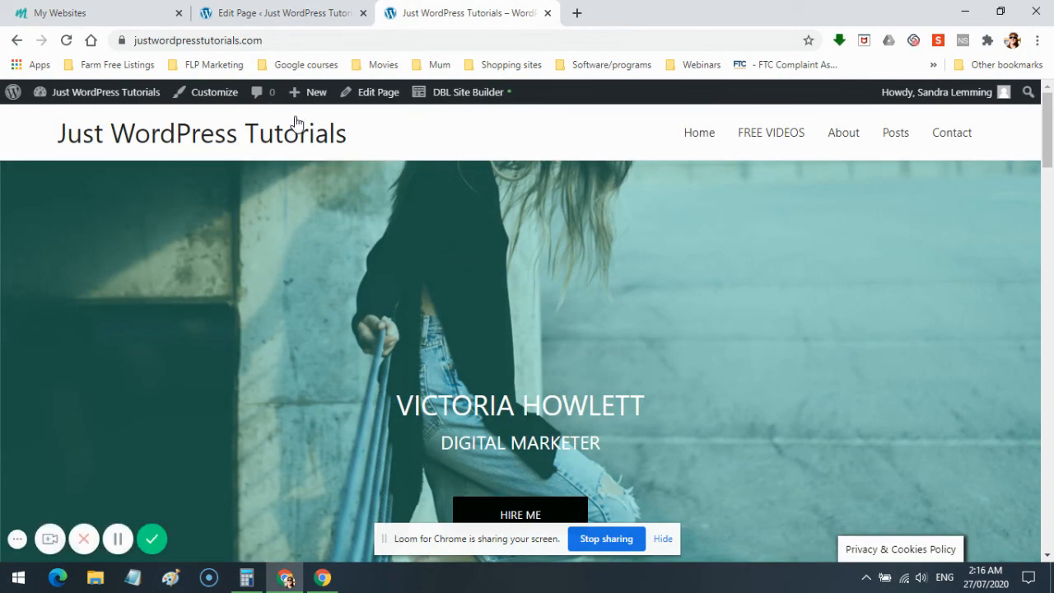
click(269, 13)
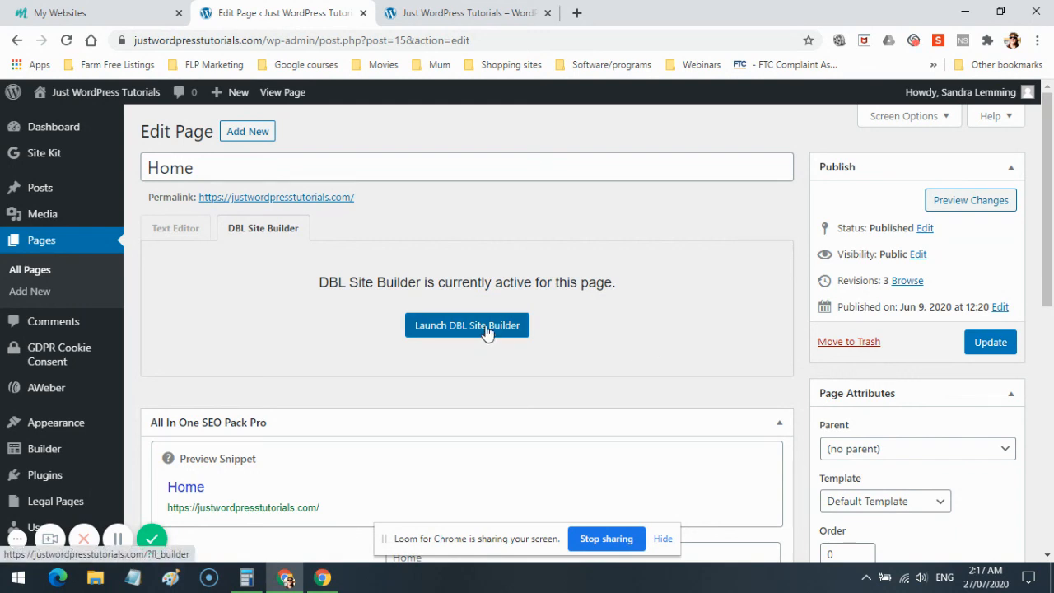
- Open the installed themes list and look through the rest of the admin menu
mouse_move(55, 428)
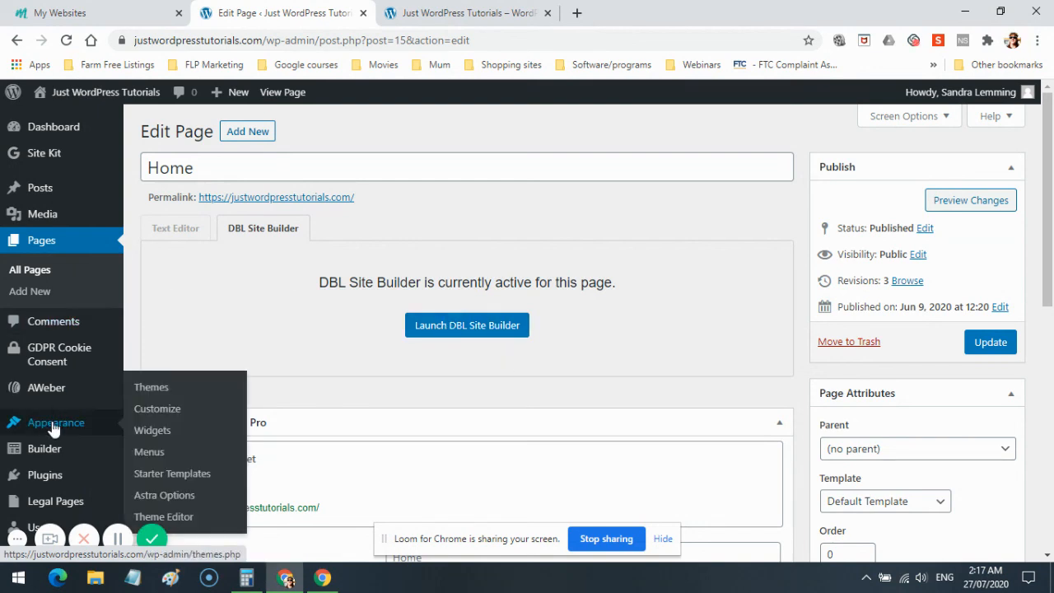
click(152, 389)
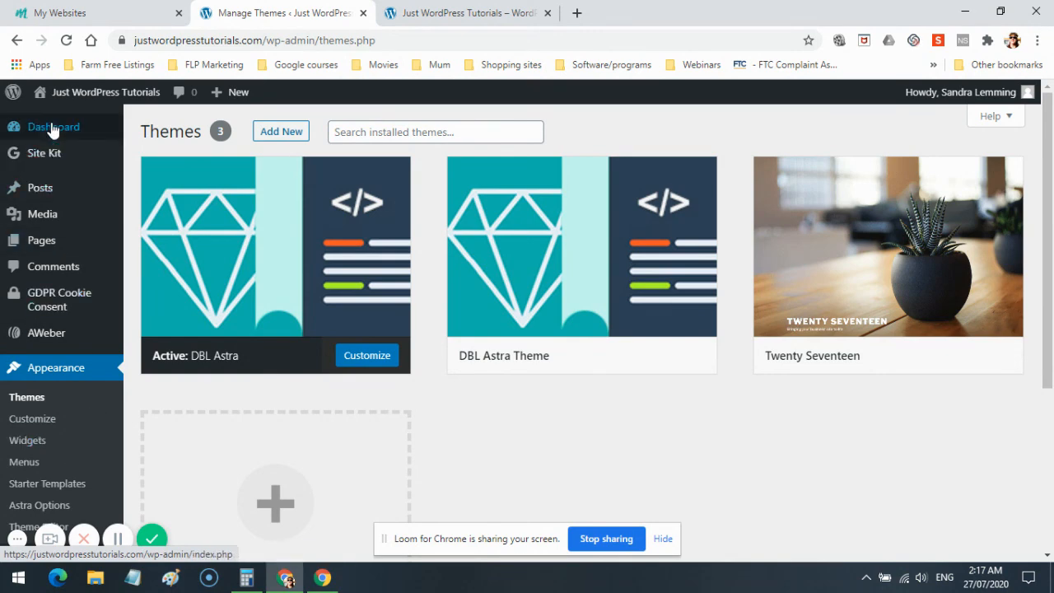
scroll(47, 447, down, 3)
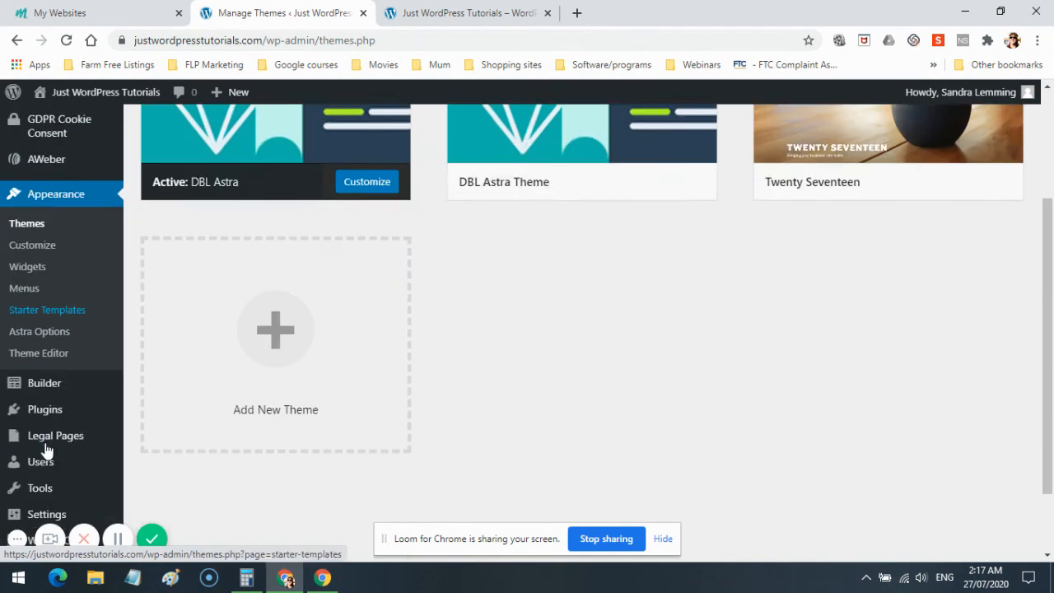
mouse_move(31, 527)
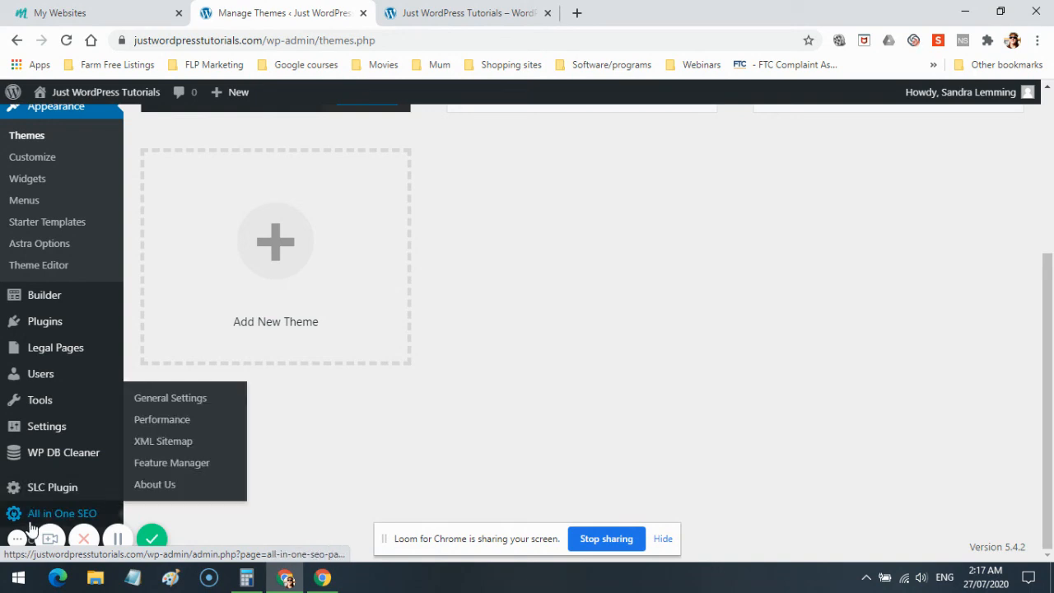
- Review the admin menu entries from Dashboard through All in One SEO, including the Posts, Media and AWeber submenus, and return to the live Home page
scroll(31, 528, up, 3)
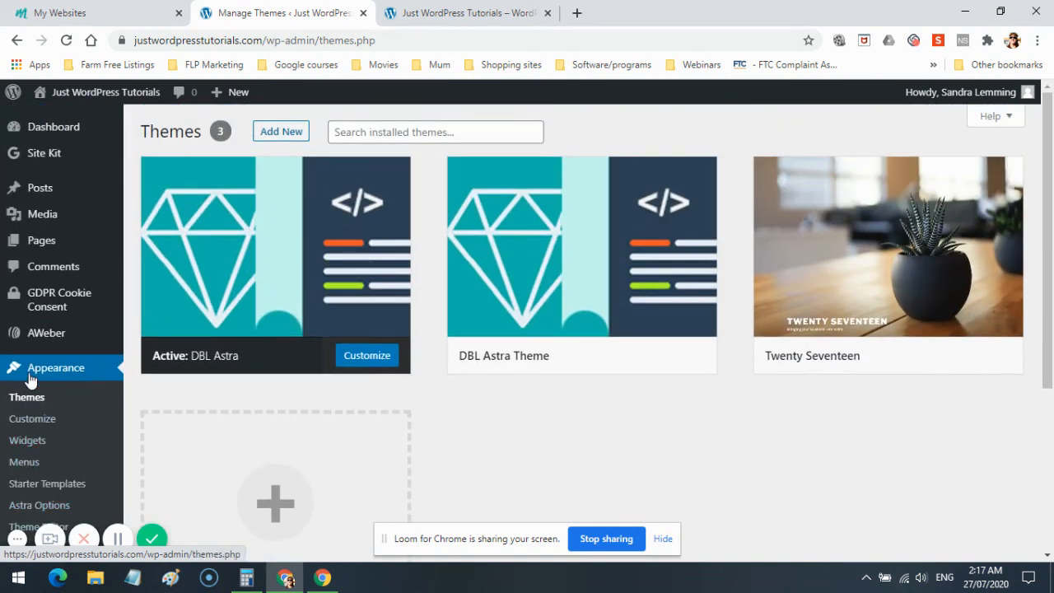
scroll(23, 297, down, 3)
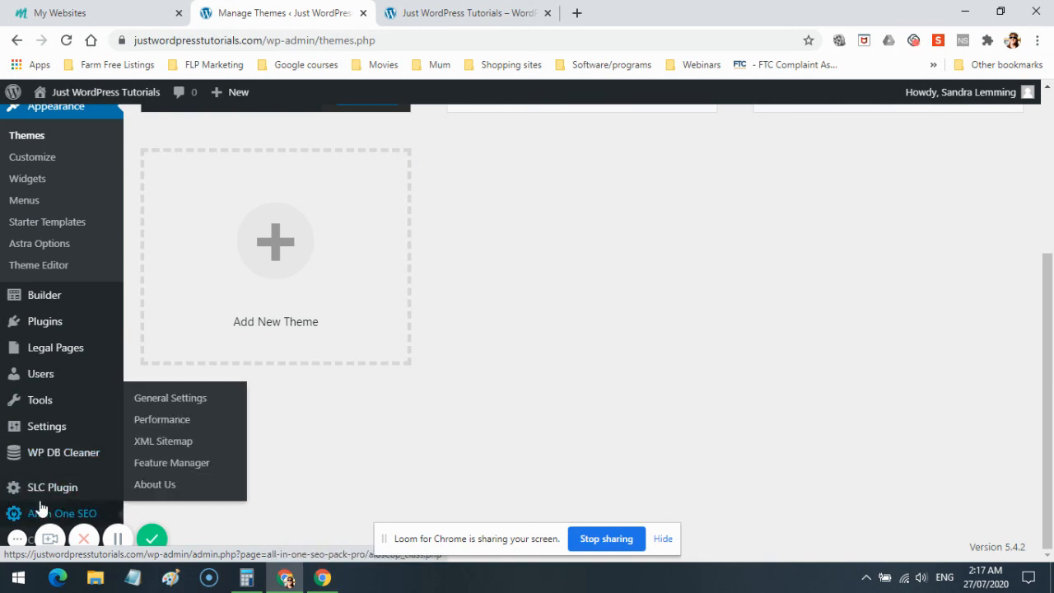
scroll(48, 501, up, 3)
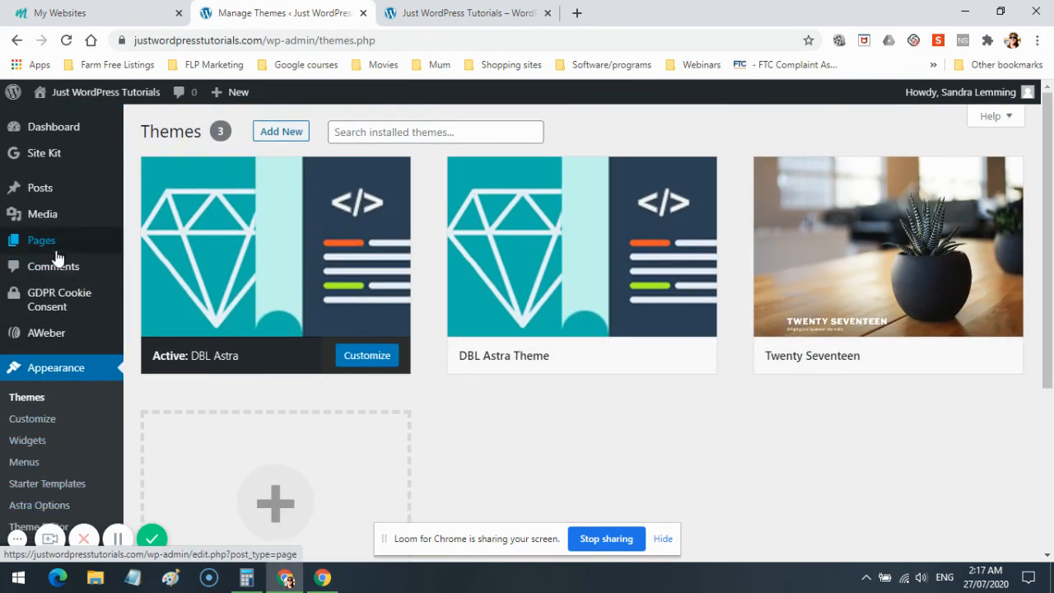
mouse_move(45, 247)
mouse_move(41, 216)
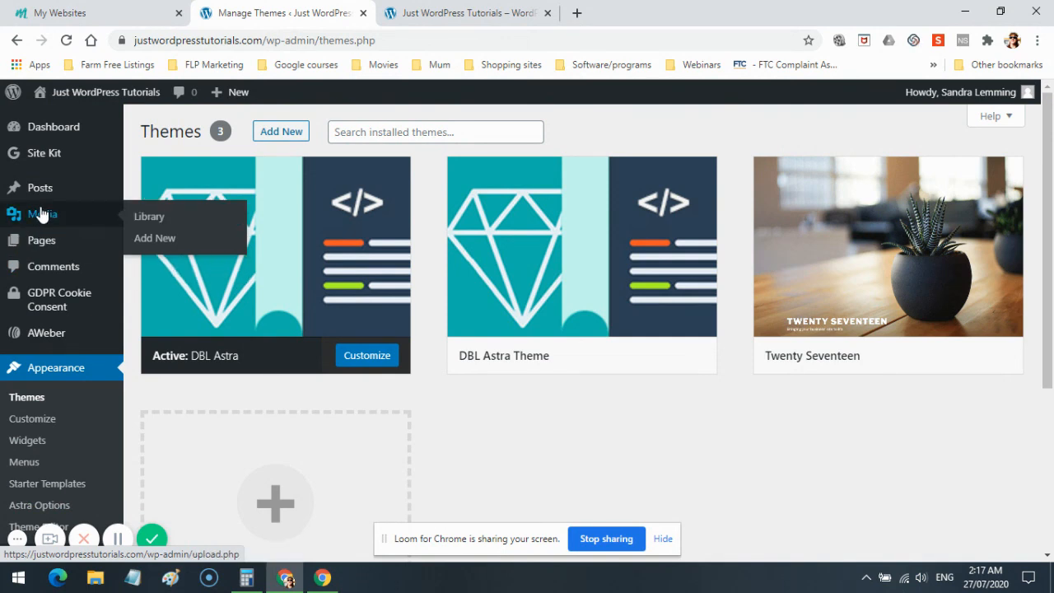
mouse_move(49, 189)
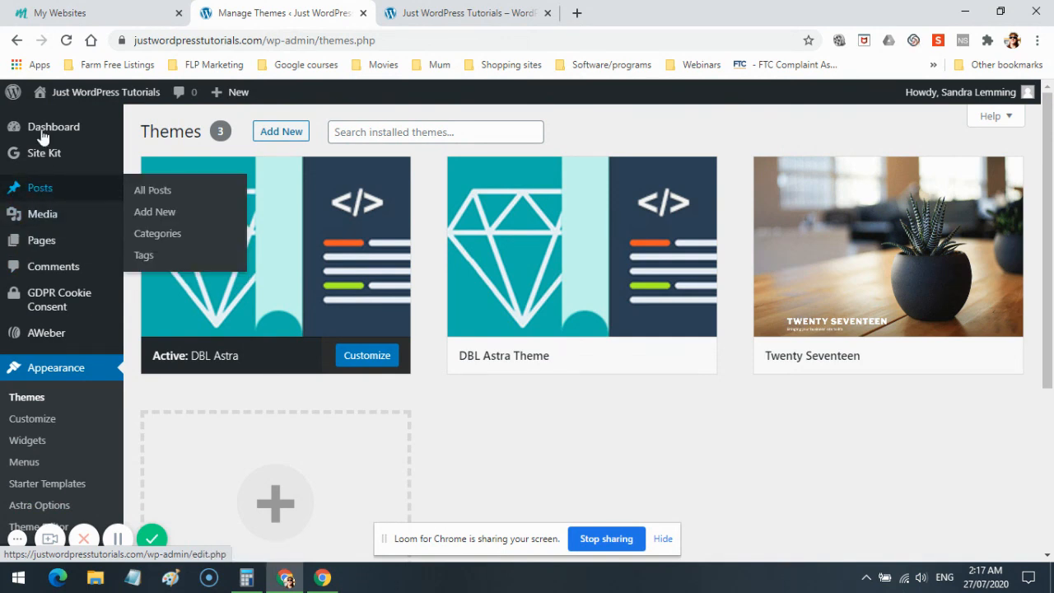
mouse_move(49, 322)
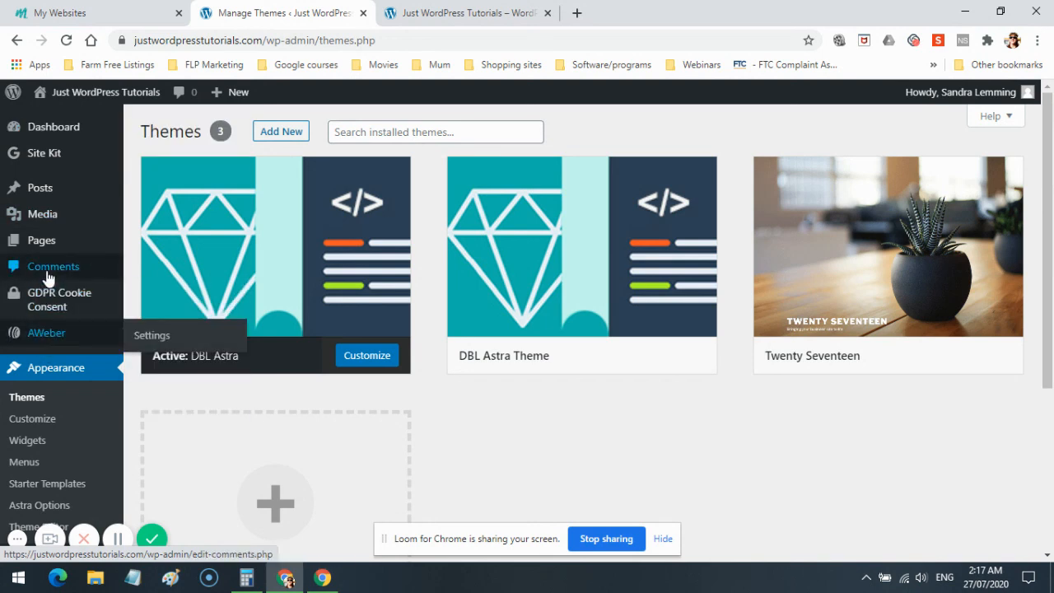
mouse_move(47, 340)
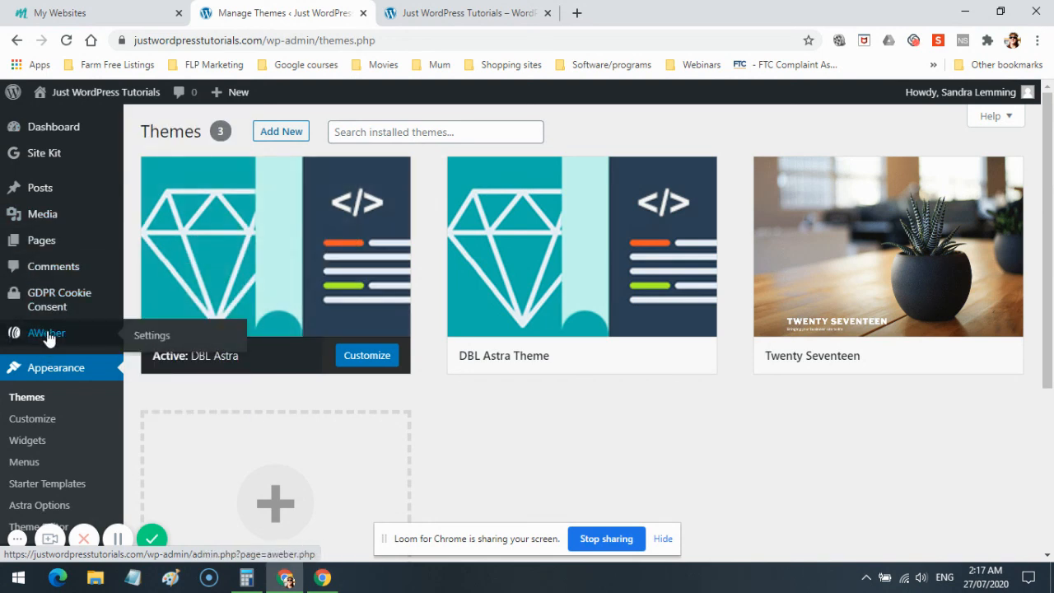
scroll(36, 396, down, 3)
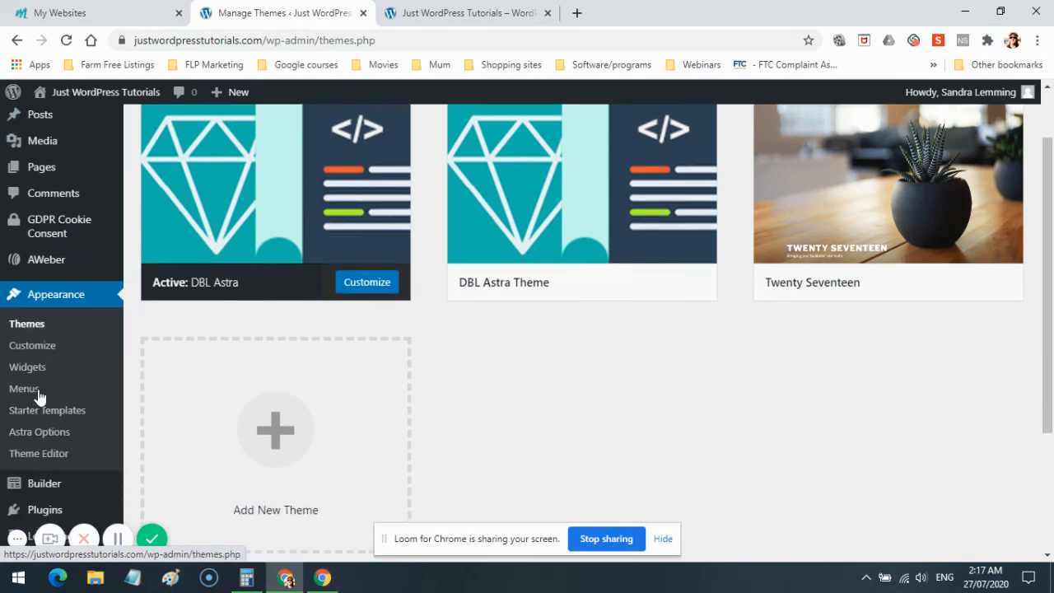
mouse_move(38, 400)
scroll(38, 400, up, 3)
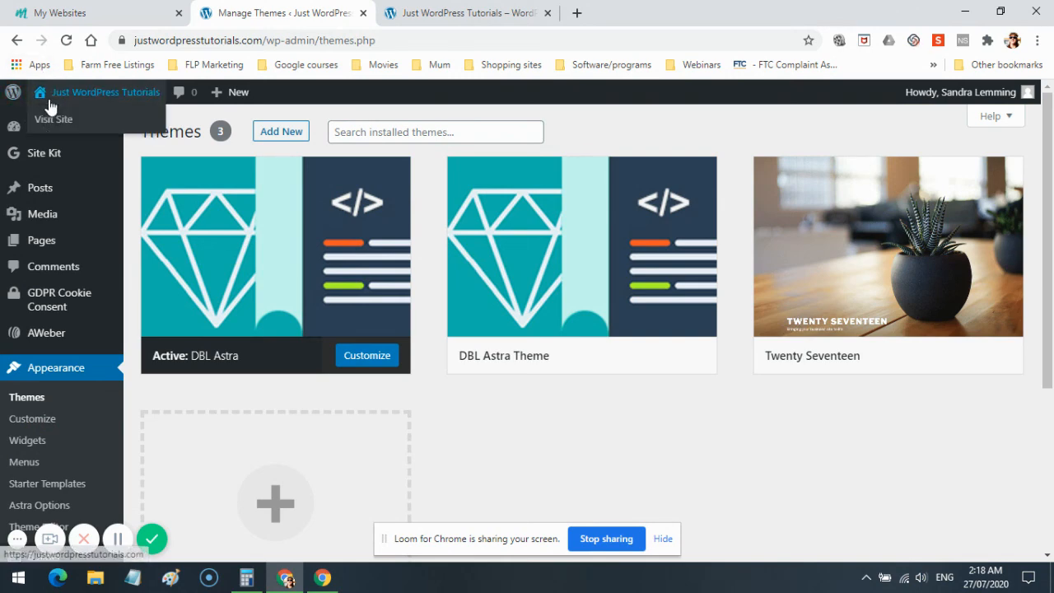
scroll(35, 278, down, 3)
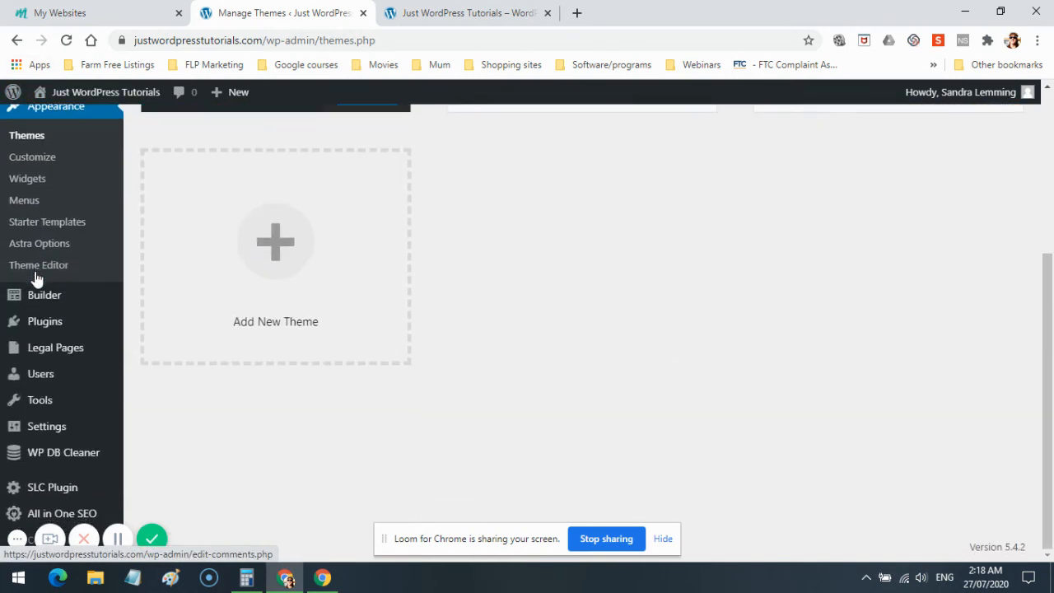
scroll(50, 400, up, 3)
mouse_move(293, 290)
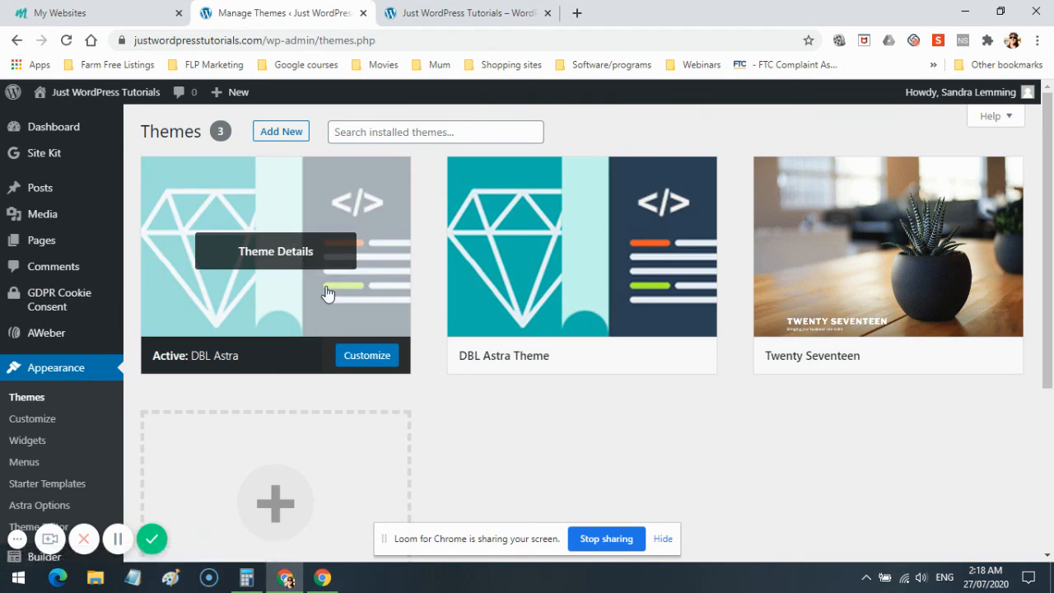
click(468, 15)
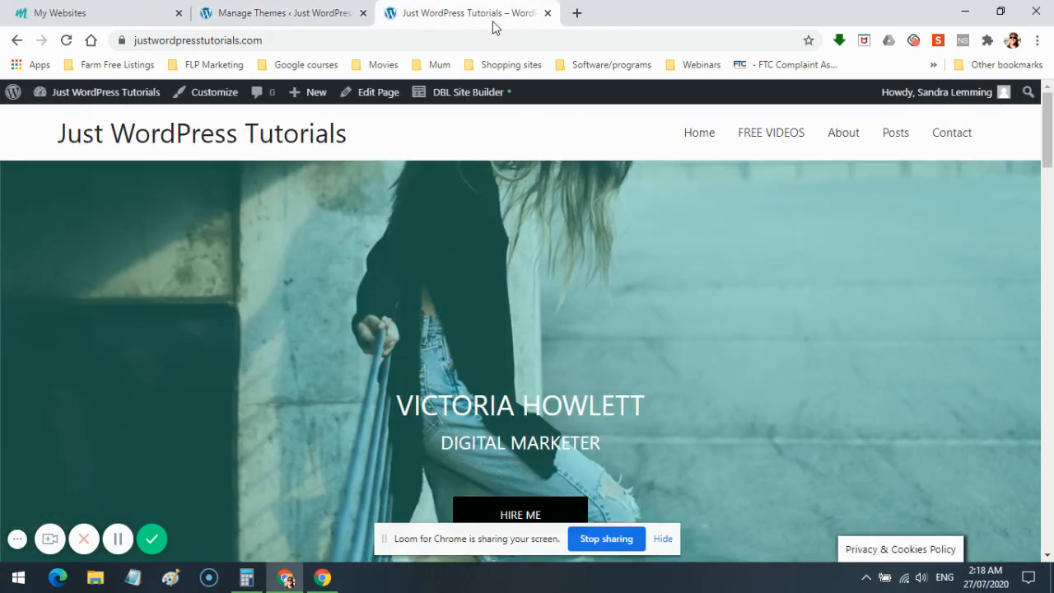